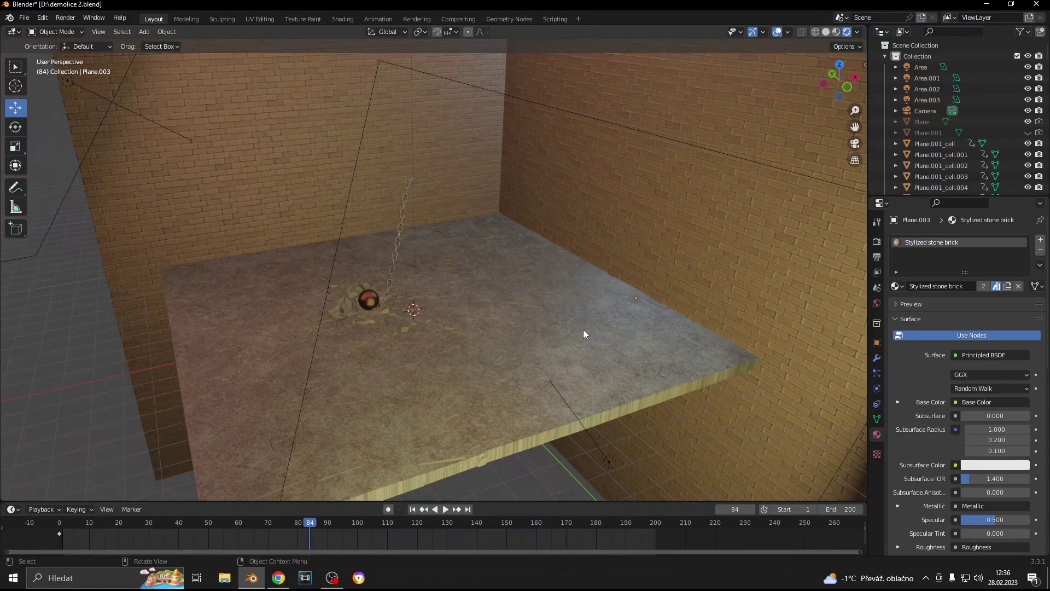
# Play the wrecking ball animation, then orbit out to view the whole room
pyautogui.press('space')
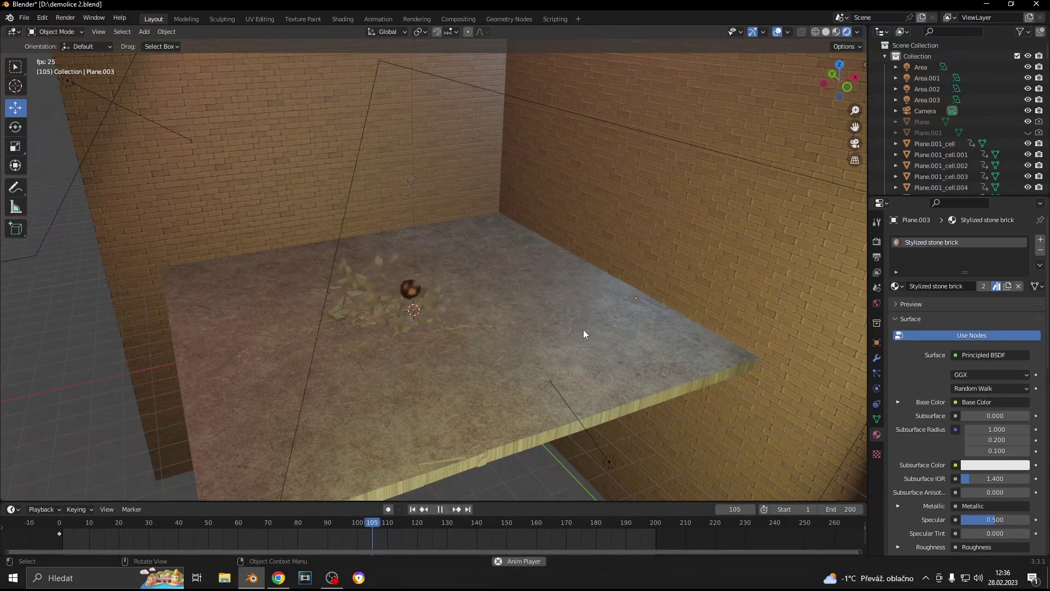
pyautogui.moveTo(583, 329); pyautogui.dragTo(515, 328, button='middle')
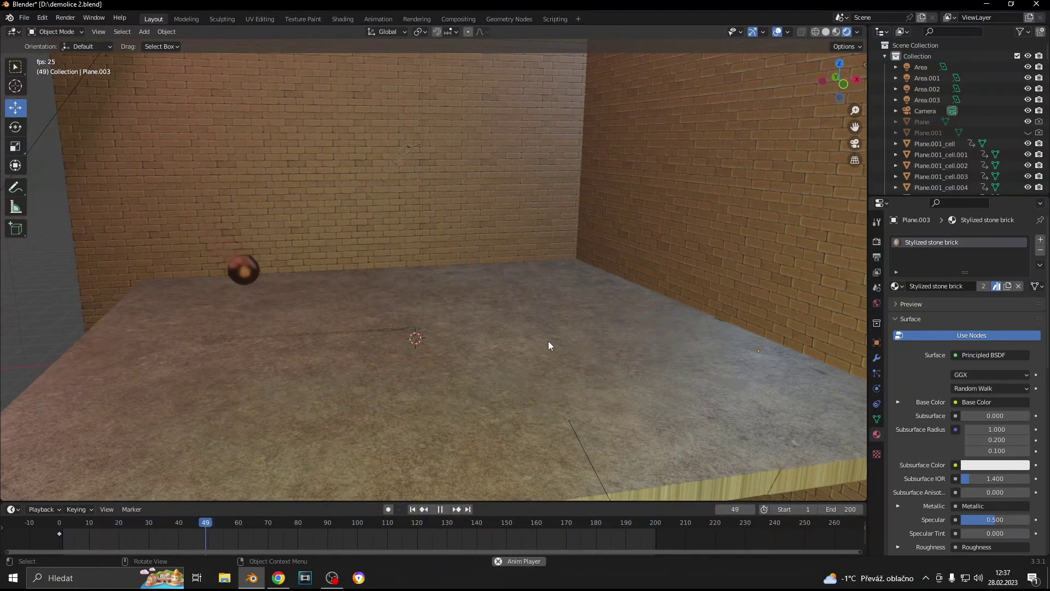
pyautogui.press('space')
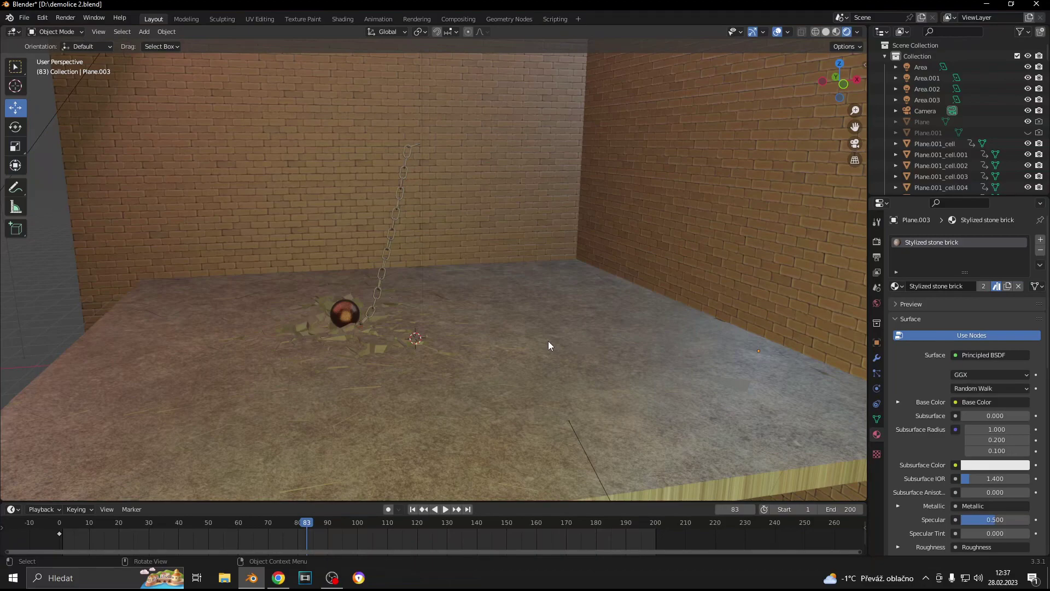
pyautogui.moveTo(527, 334); pyautogui.dragTo(544, 338, button='middle')
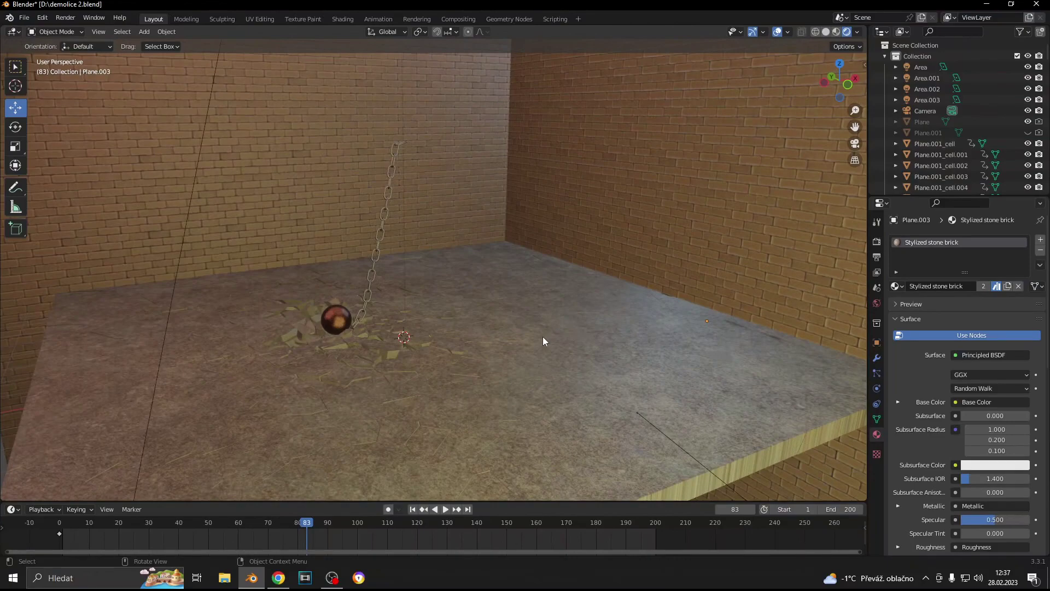
pyautogui.scroll(-5, 543, 339)
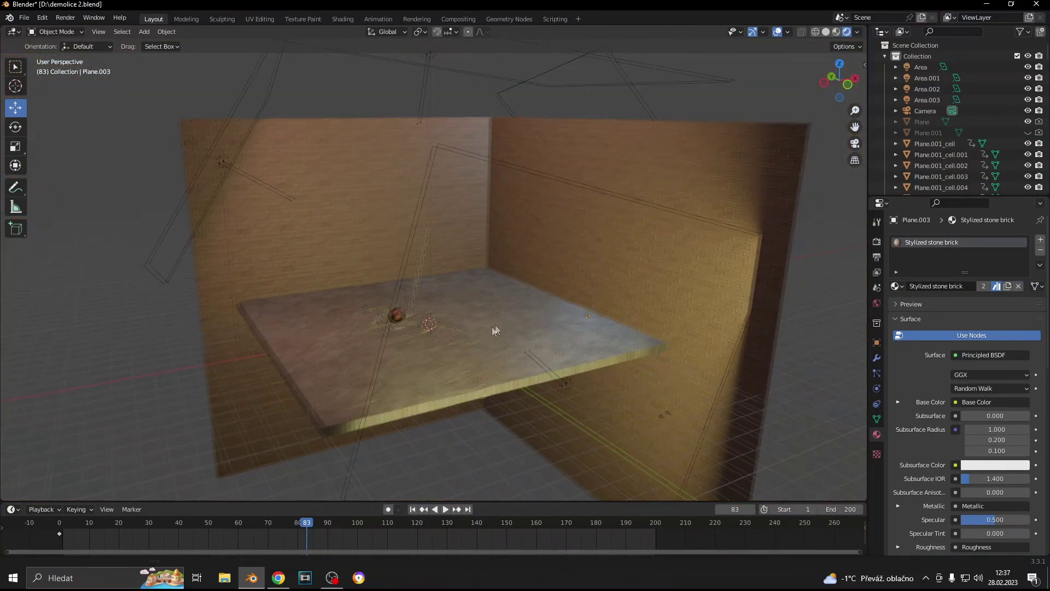
pyautogui.moveTo(494, 328)
pyautogui.mouseDown(button='middle')
pyautogui.moveTo(457, 341)
pyautogui.moveTo(414, 147)
pyautogui.mouseUp(button='middle')
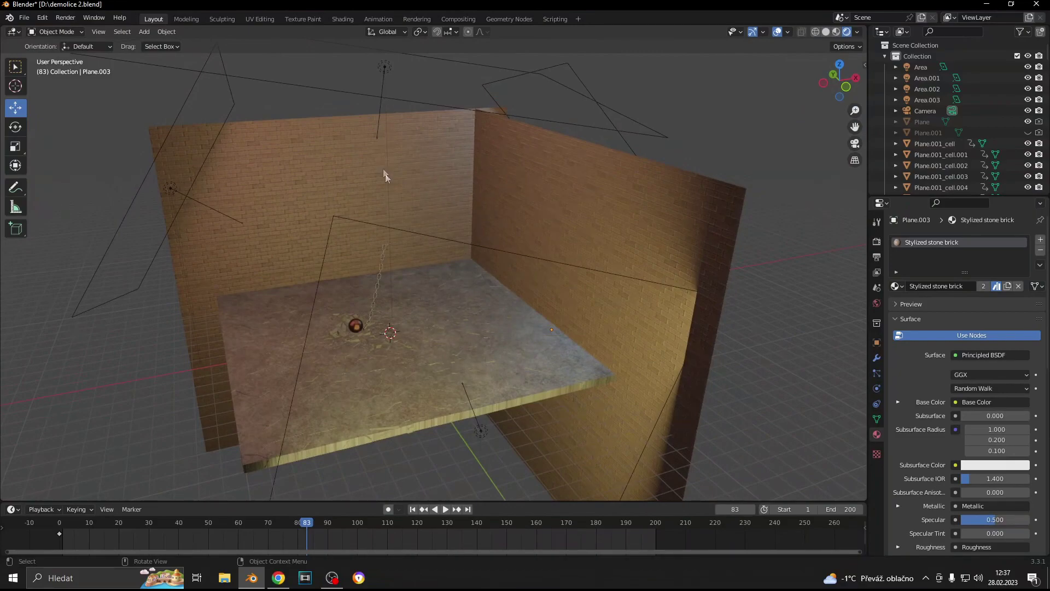
# Inspect the Area.003, Area.002, Area.001 and Area lights one by one
pyautogui.click(446, 239)
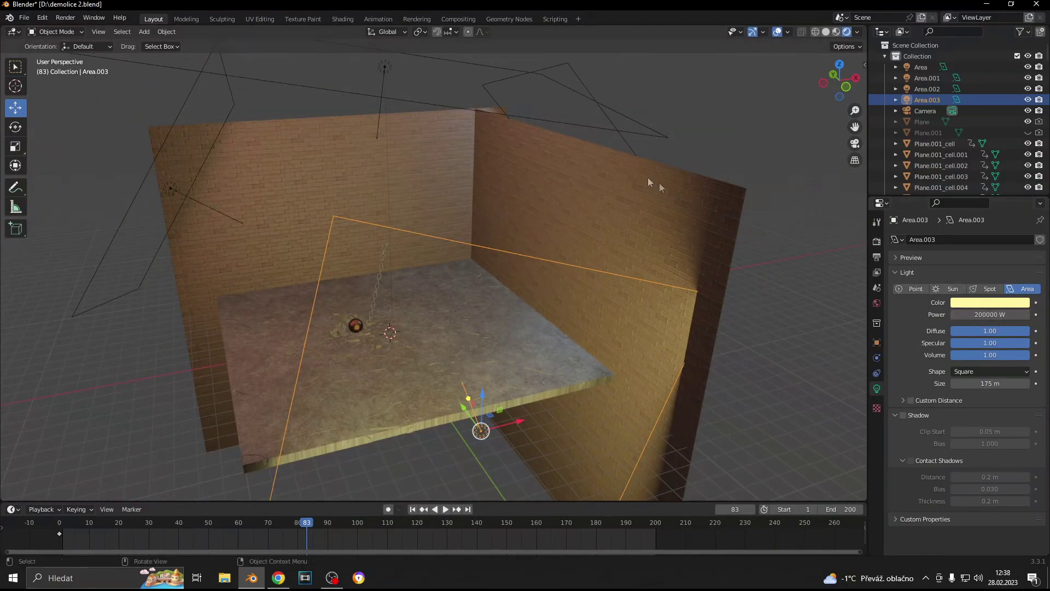
pyautogui.click(446, 105)
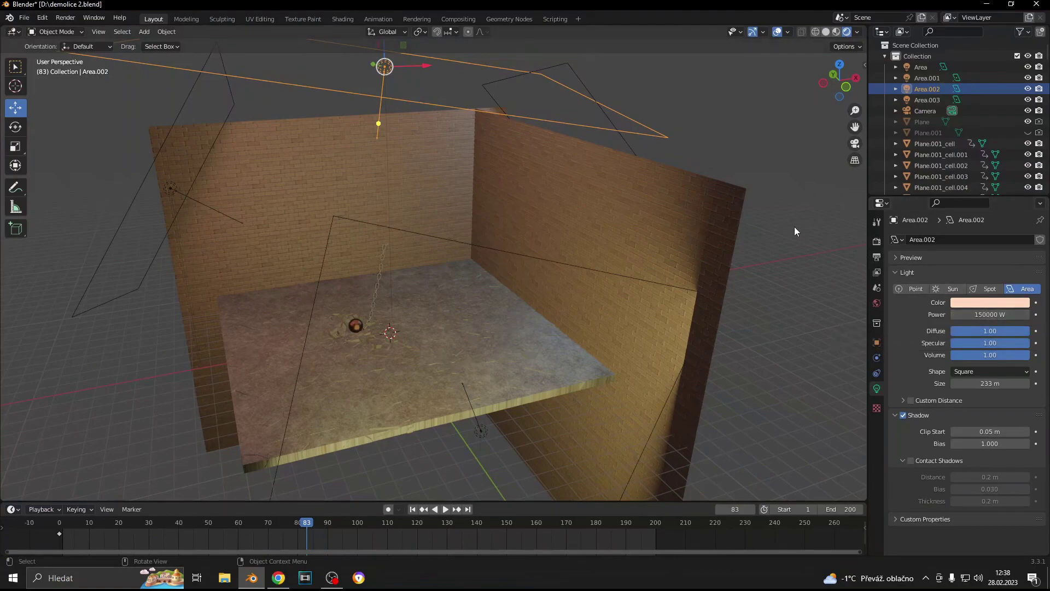
pyautogui.click(173, 122)
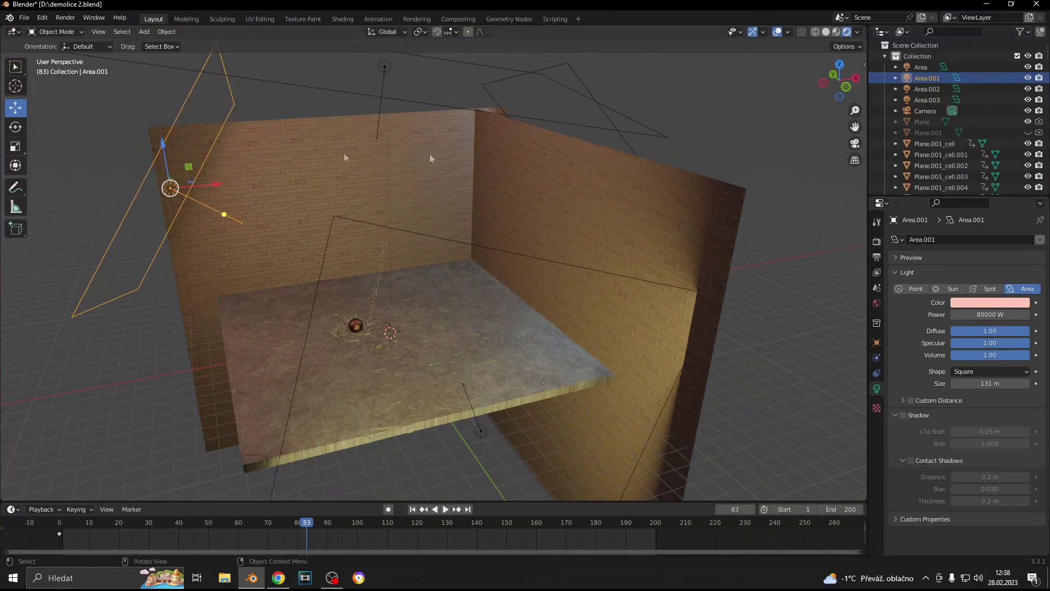
pyautogui.click(629, 145)
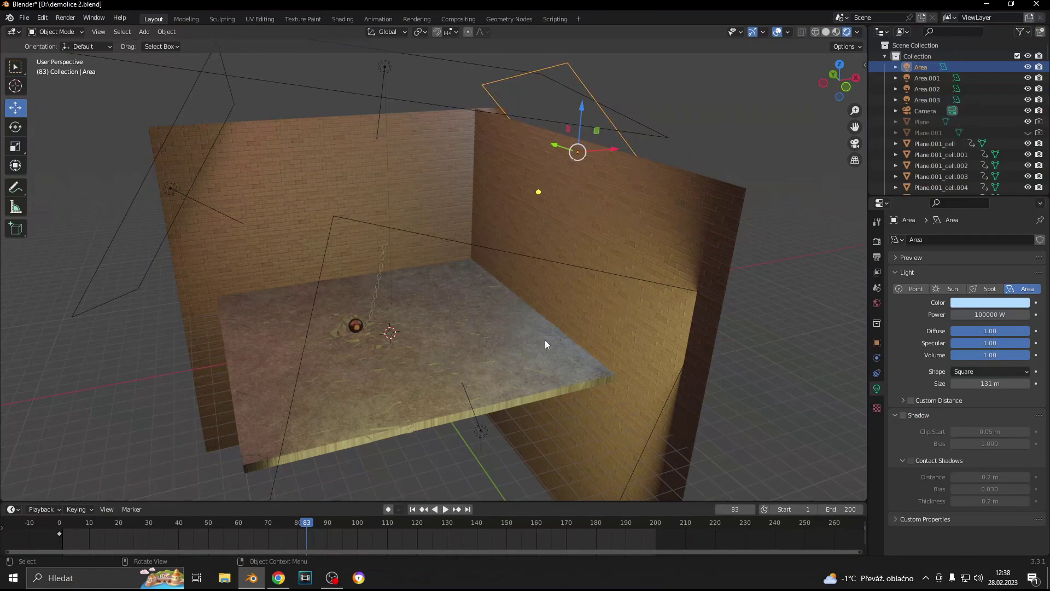
pyautogui.scroll(3, 522, 361)
pyautogui.scroll(-3, 523, 363)
pyautogui.scroll(2, 523, 364)
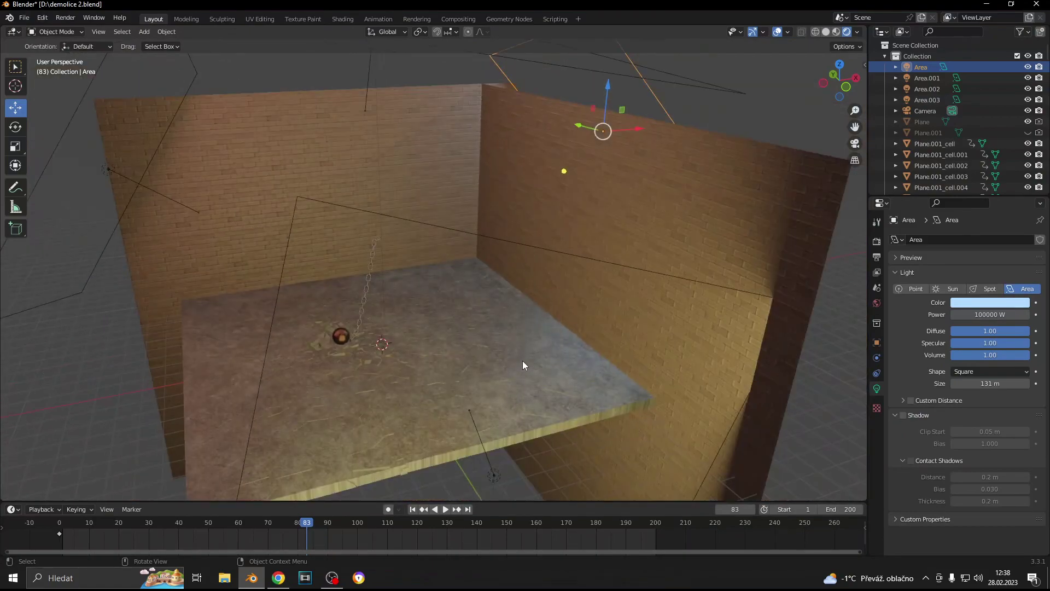
pyautogui.scroll(3, 522, 361)
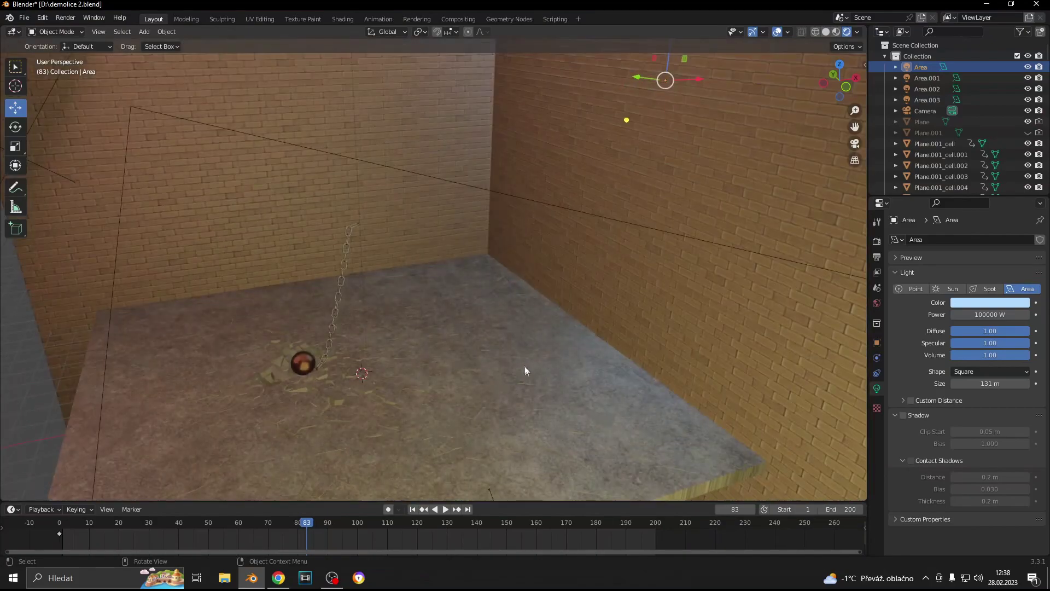
pyautogui.moveTo(526, 402)
pyautogui.mouseDown(button='middle')
pyautogui.moveTo(543, 393)
pyautogui.moveTo(530, 396)
pyautogui.mouseUp(button='middle')
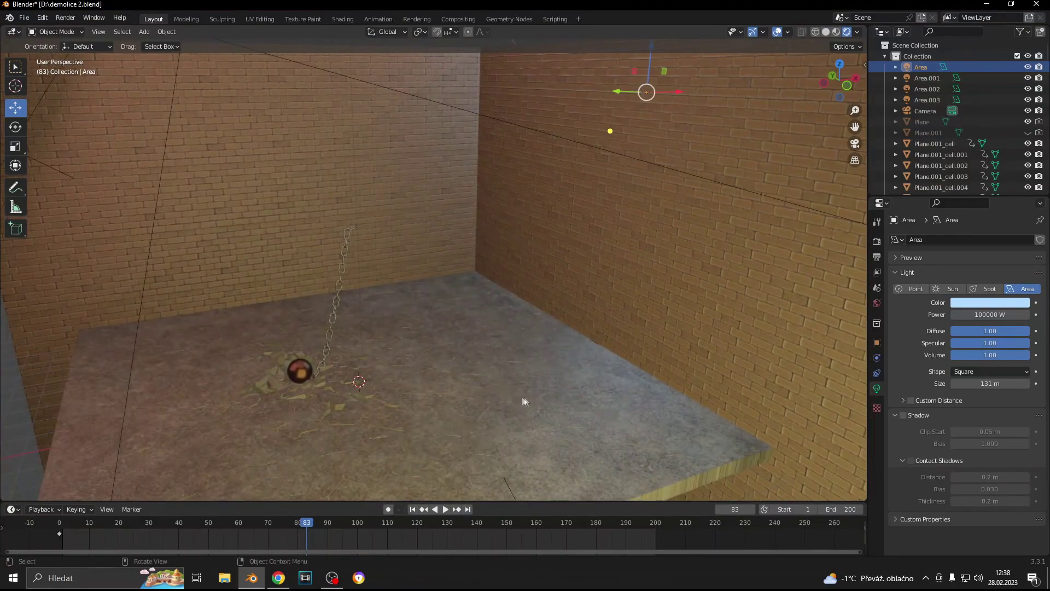
pyautogui.scroll(-3, 507, 406)
pyautogui.scroll(1, 506, 404)
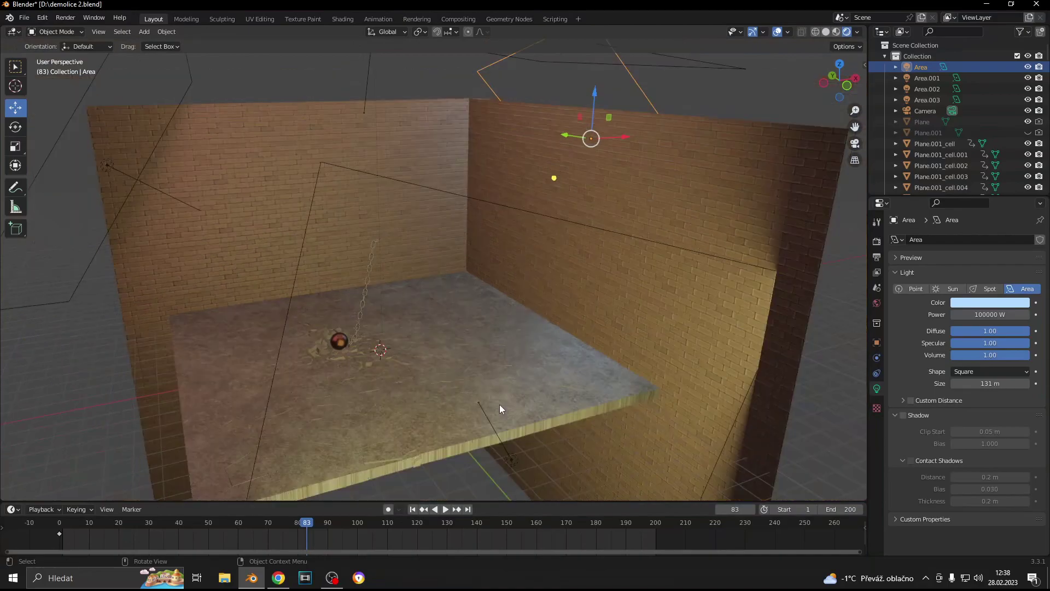
# Reselect the area lights in turn, ending with Area.001 selected
pyautogui.click(520, 208)
pyautogui.scroll(-2, 374, 81)
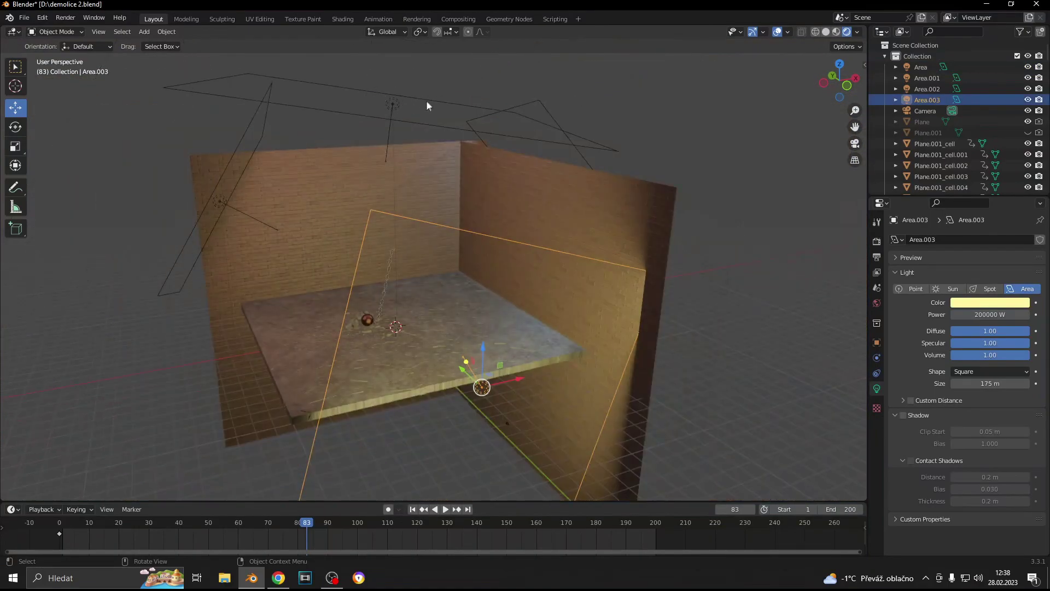
pyautogui.click(428, 105)
pyautogui.click(905, 415)
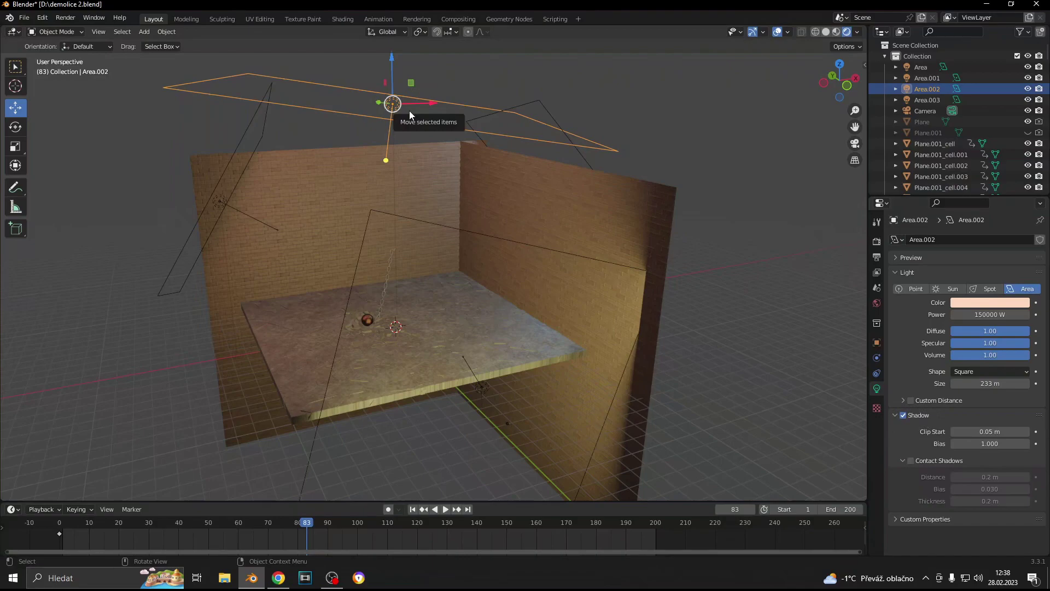
pyautogui.scroll(2, 393, 166)
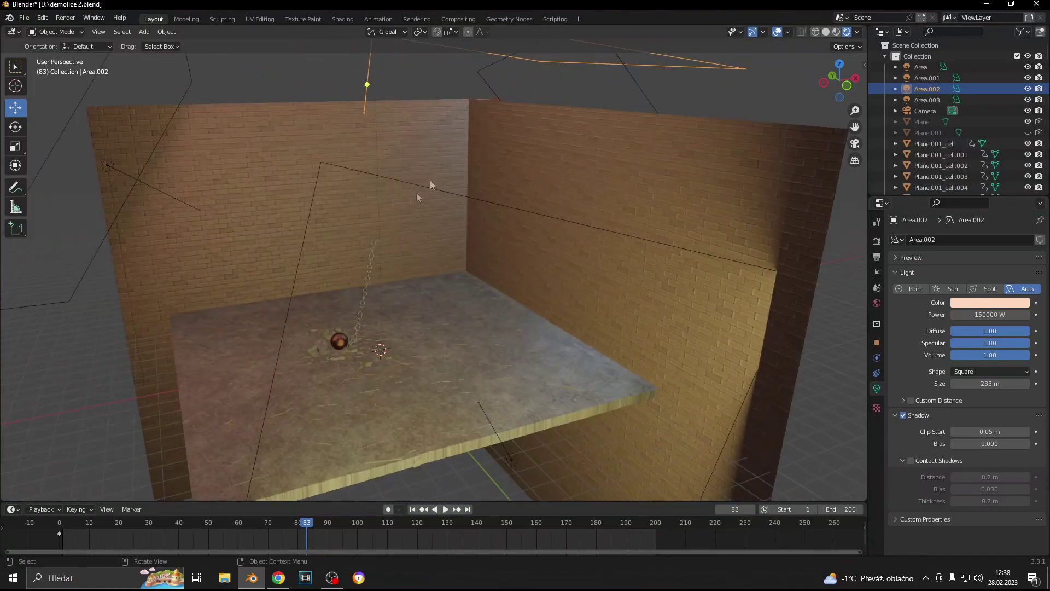
pyautogui.click(646, 96)
pyautogui.click(131, 192)
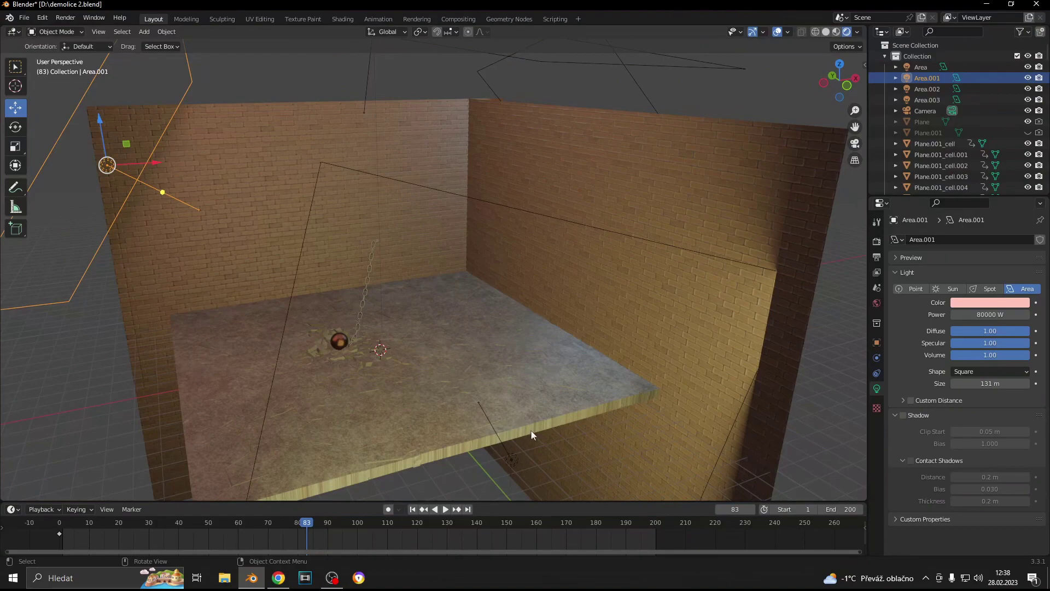
pyautogui.scroll(2, 536, 428)
pyautogui.scroll(-4, 537, 429)
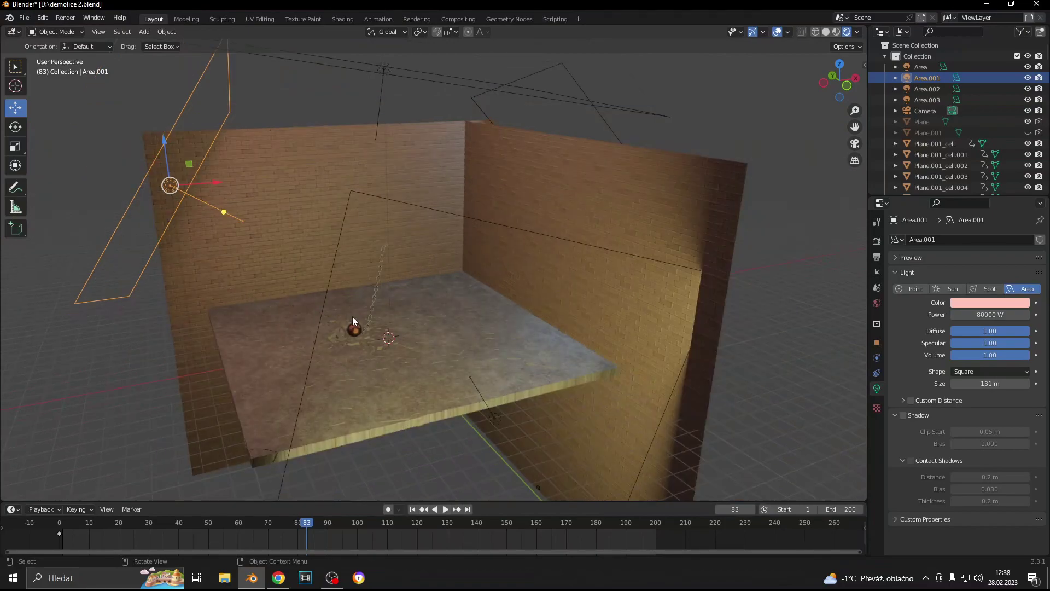
# Scale the Area.001 light until its size reads 143 m
pyautogui.hotkey('shift', 'a')
pyautogui.press('s')
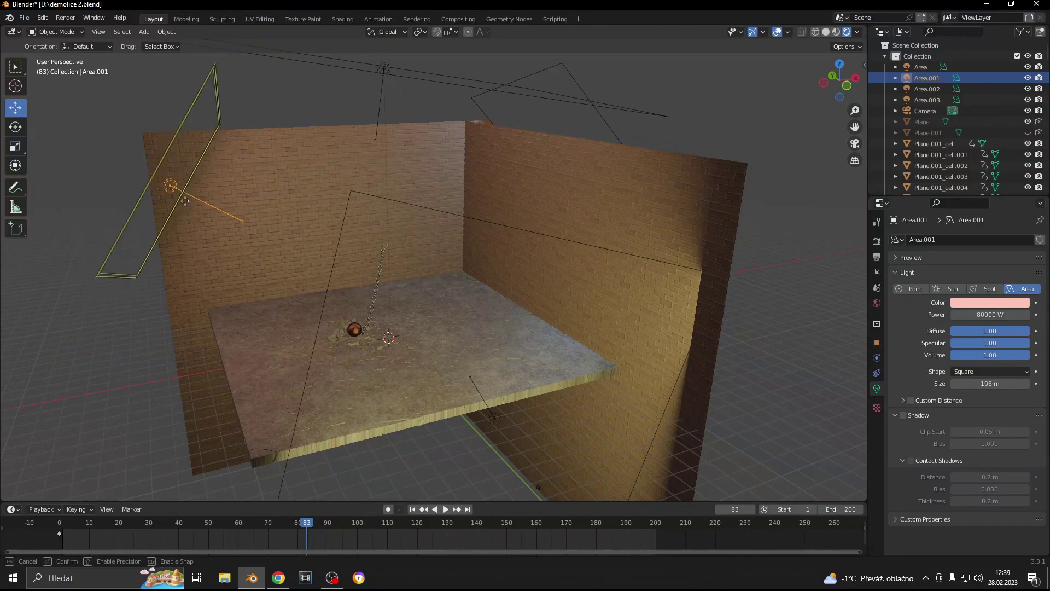
pyautogui.click(192, 235)
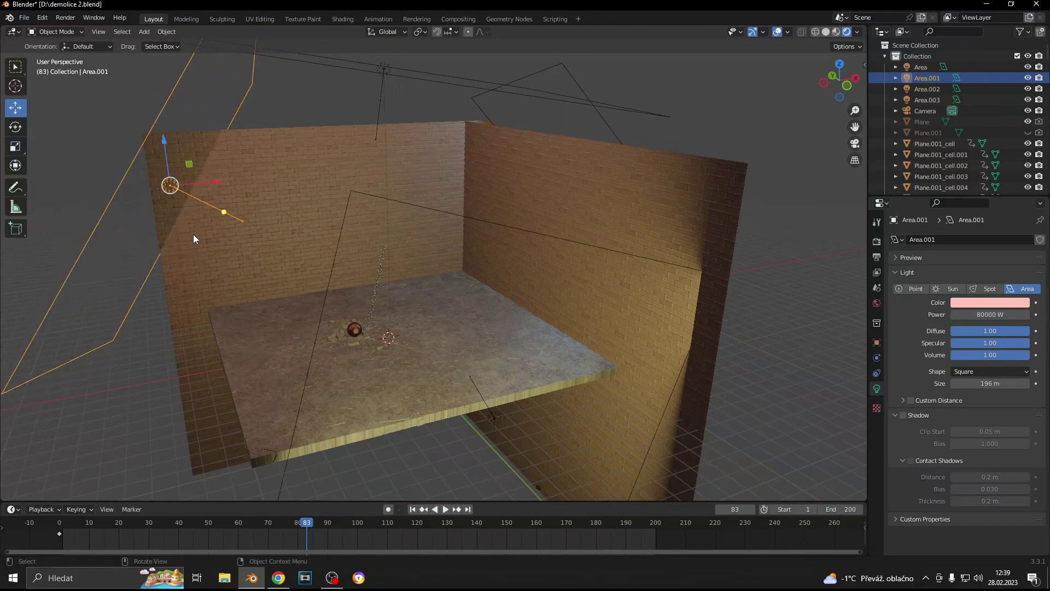
pyautogui.moveTo(192, 235)
pyautogui.mouseDown(button='middle')
pyautogui.moveTo(230, 352)
pyautogui.moveTo(270, 235)
pyautogui.mouseUp(button='middle')
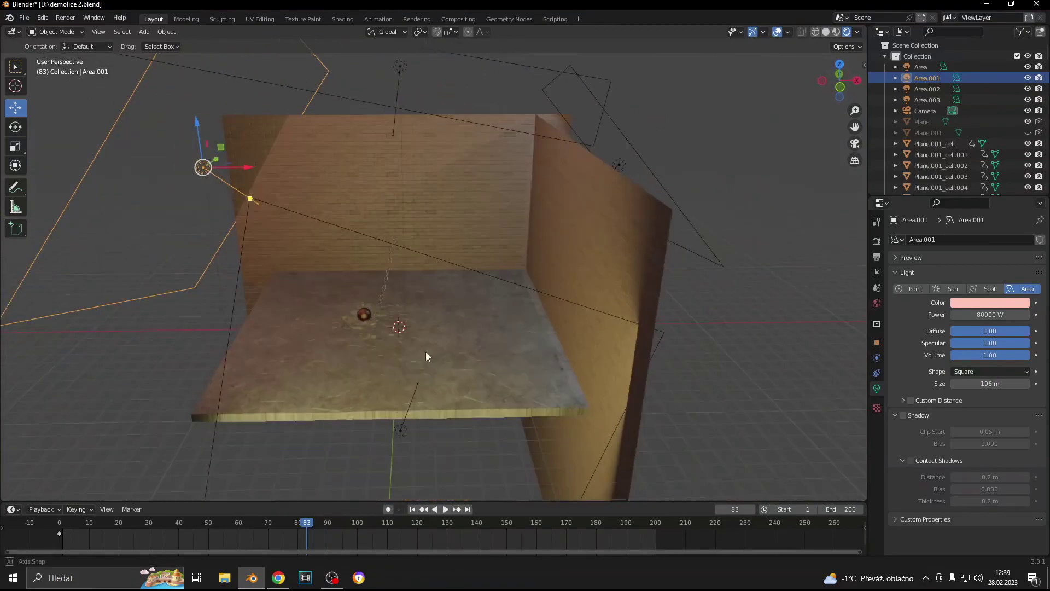
pyautogui.moveTo(355, 307); pyautogui.dragTo(370, 329, button='middle')
pyautogui.press('s')
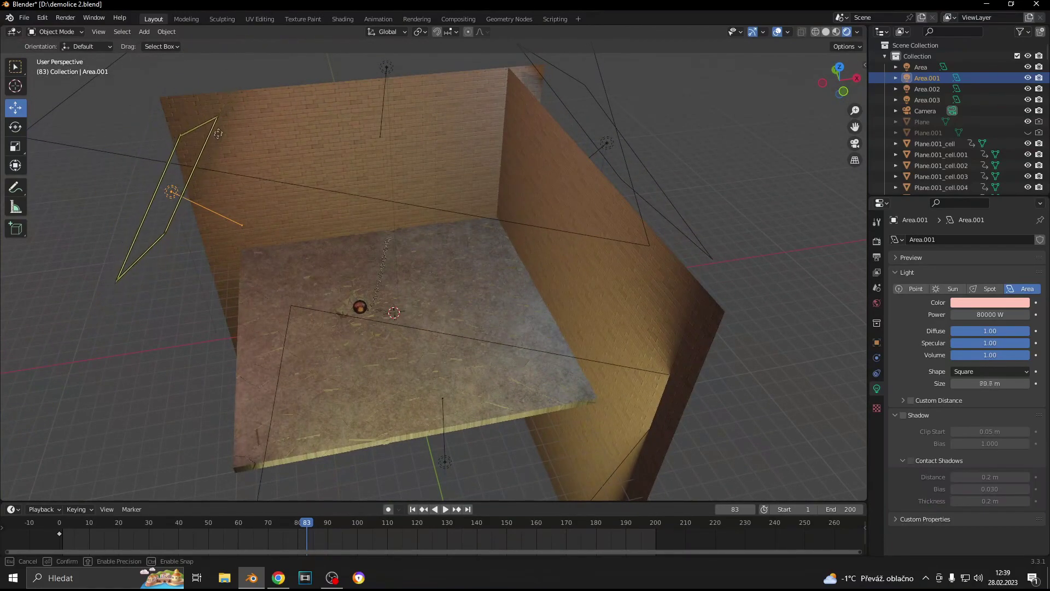
pyautogui.click(273, 240)
pyautogui.moveTo(306, 306); pyautogui.dragTo(558, 401, button='middle')
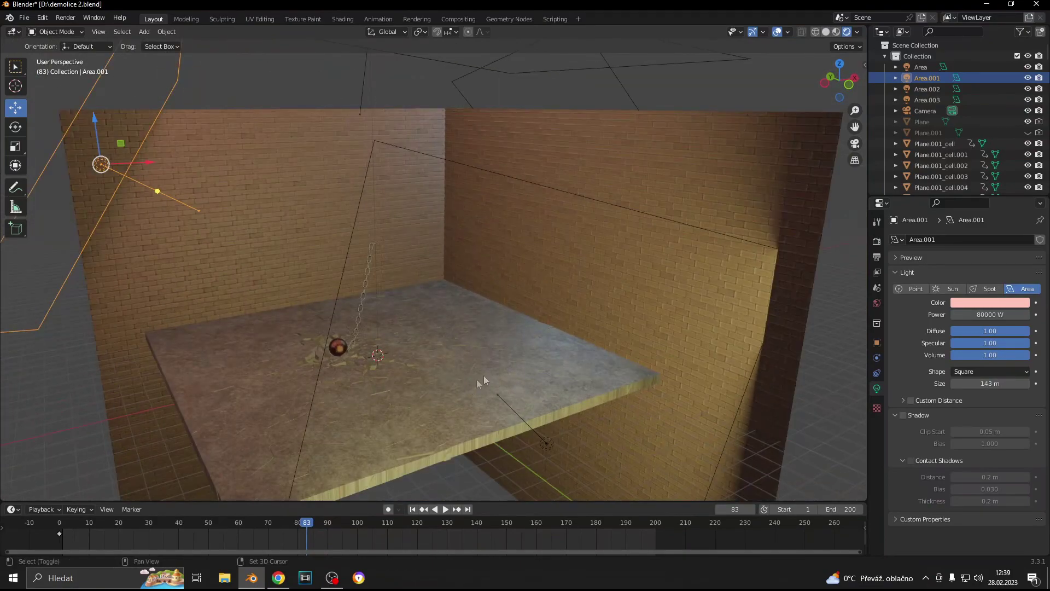
pyautogui.moveTo(483, 375)
pyautogui.mouseDown(button='middle')
pyautogui.moveTo(537, 353)
pyautogui.moveTo(496, 361)
pyautogui.mouseUp(button='middle')
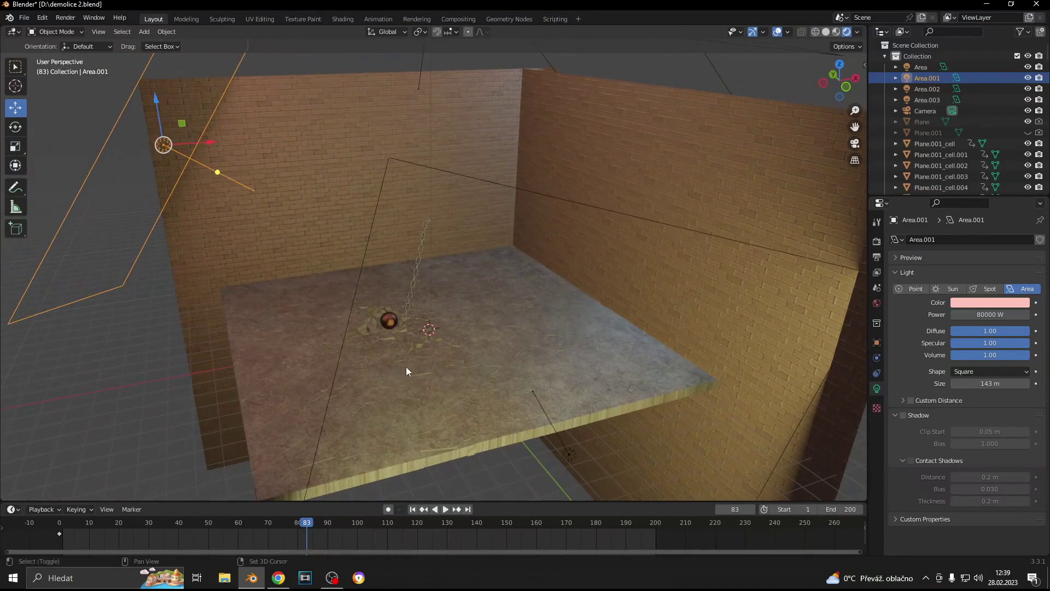
# Deselect the area light and orbit toward the ball and chain
pyautogui.hotkey('shift', 'a')
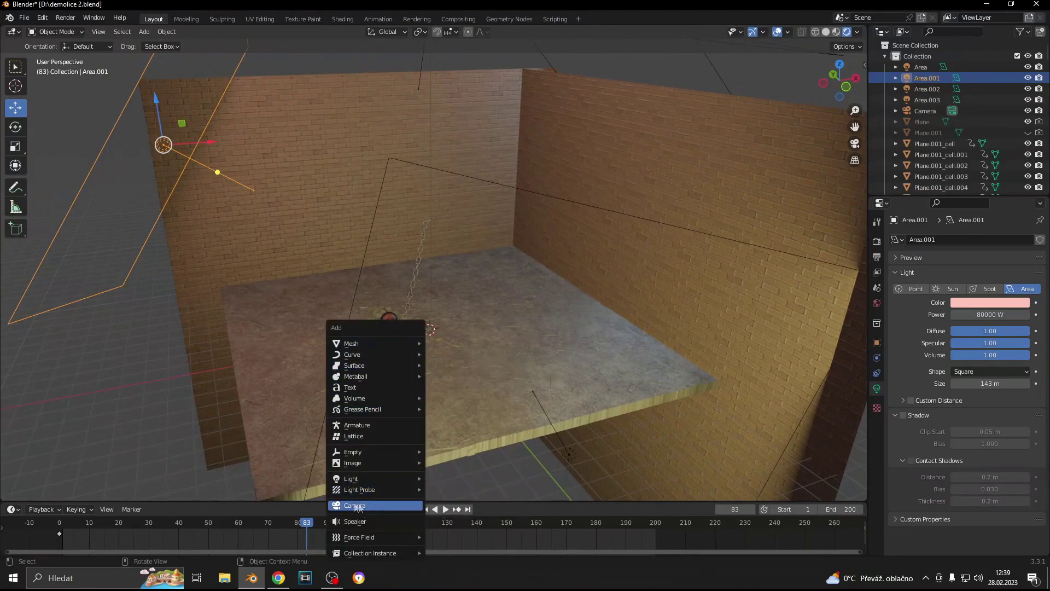
pyautogui.click(154, 414)
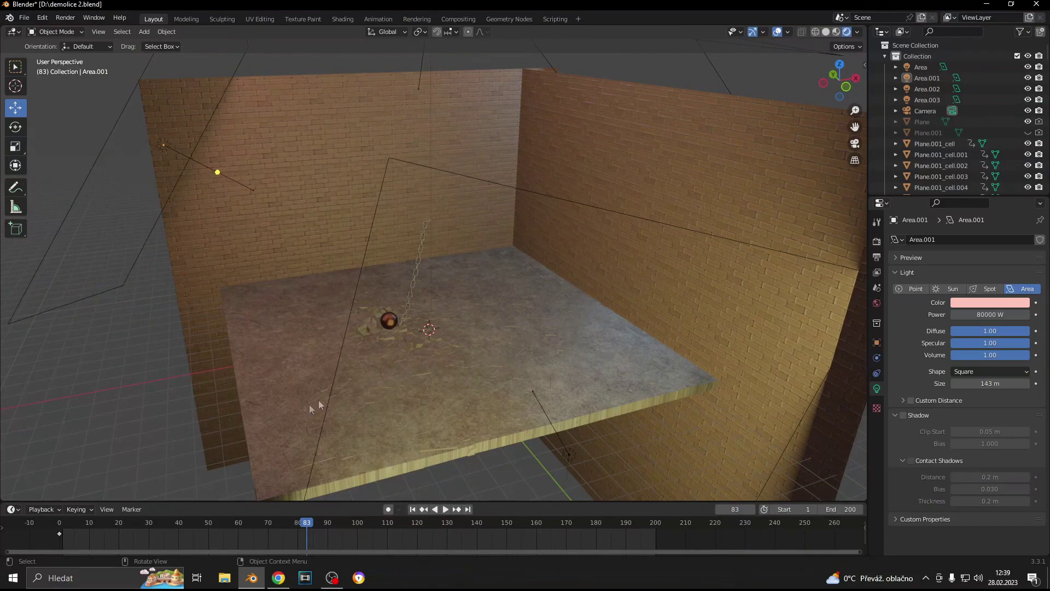
pyautogui.scroll(2, 350, 391)
pyautogui.moveTo(389, 379)
pyautogui.mouseDown(button='middle')
pyautogui.moveTo(412, 331)
pyautogui.moveTo(394, 351)
pyautogui.moveTo(429, 323)
pyautogui.moveTo(432, 373)
pyautogui.moveTo(445, 377)
pyautogui.mouseUp(button='middle')
pyautogui.scroll(1, 429, 323)
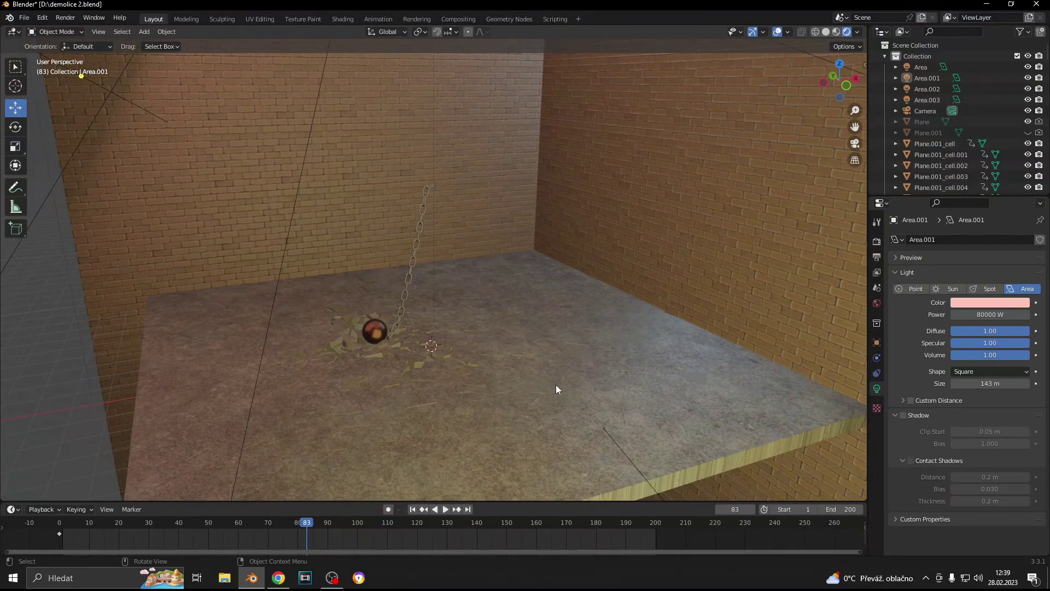
# Look through the scene camera and move it to reframe the wrecking ball
pyautogui.press('KP_0')
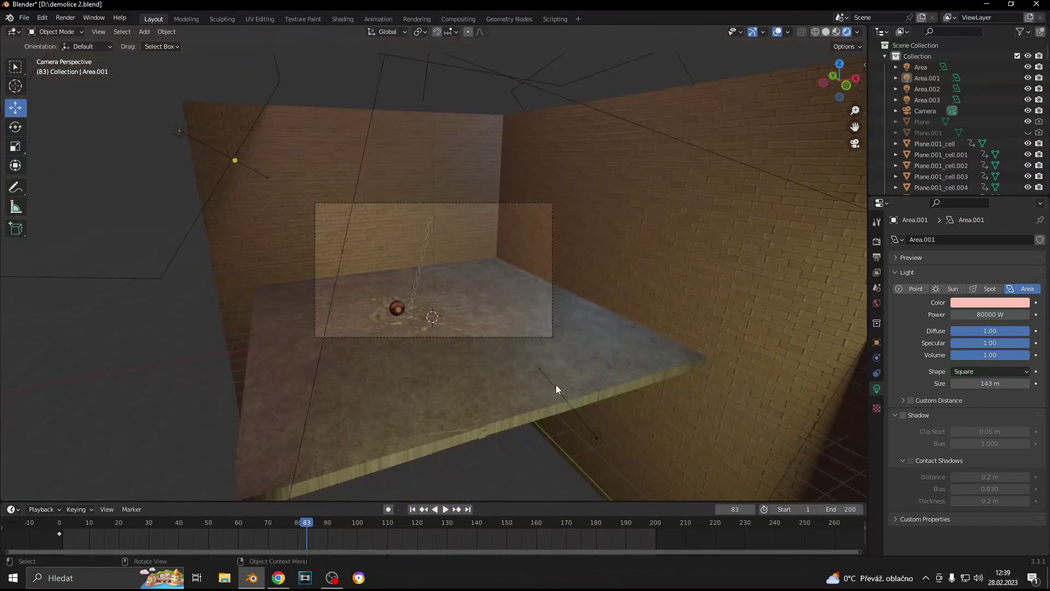
pyautogui.scroll(1, 556, 385)
pyautogui.scroll(2, 530, 352)
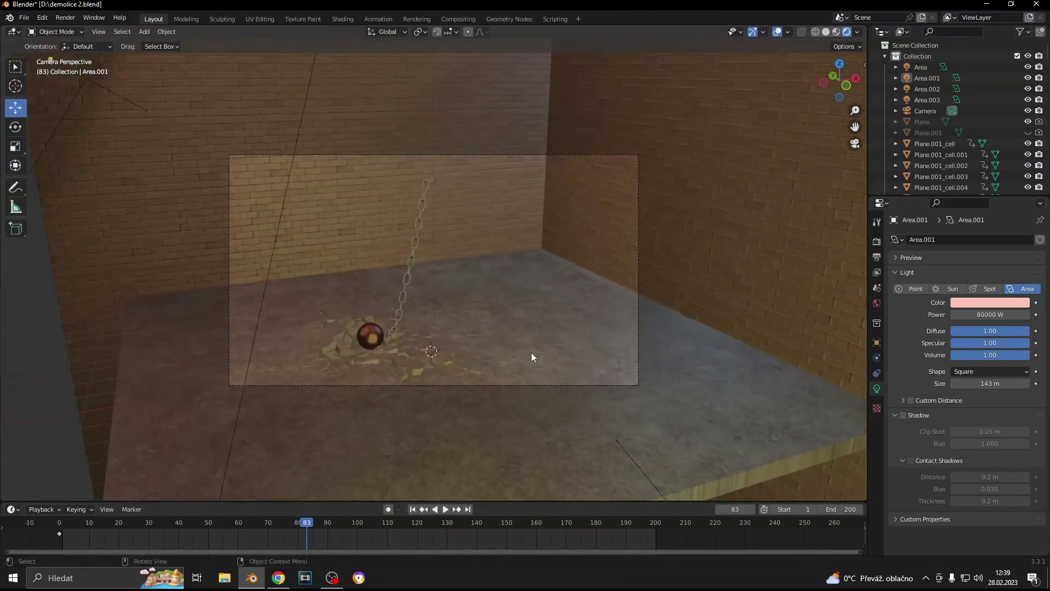
pyautogui.scroll(1, 531, 353)
pyautogui.click(584, 408)
pyautogui.scroll(-1, 584, 408)
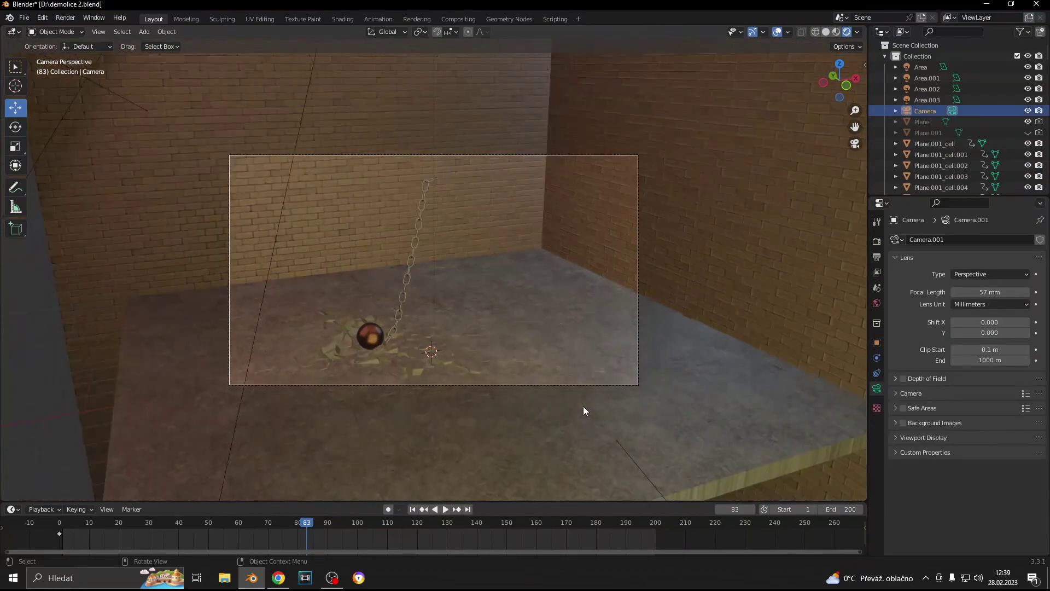
pyautogui.scroll(-1, 583, 406)
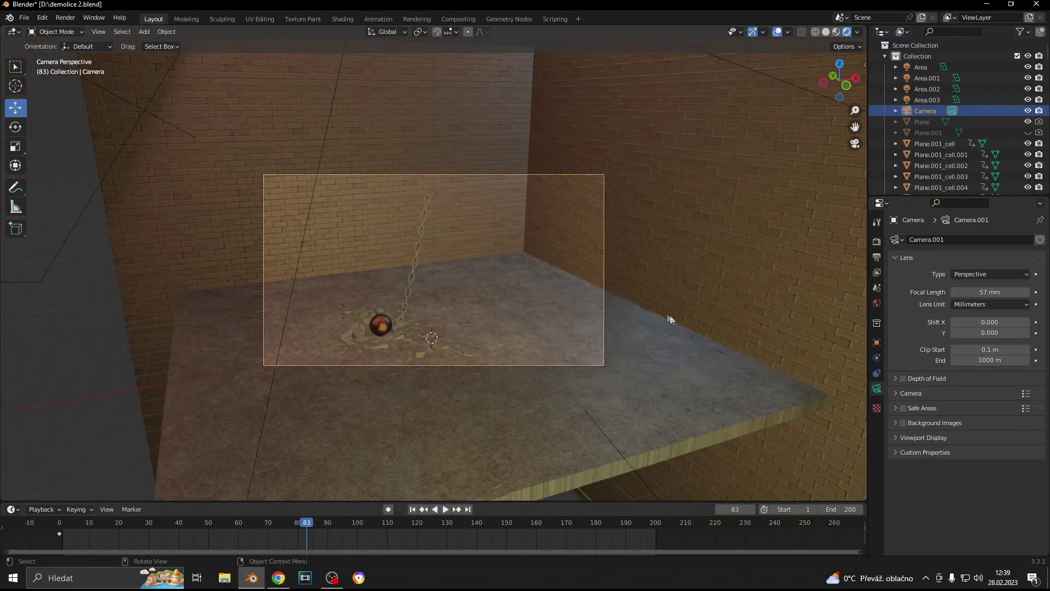
pyautogui.scroll(1, 699, 319)
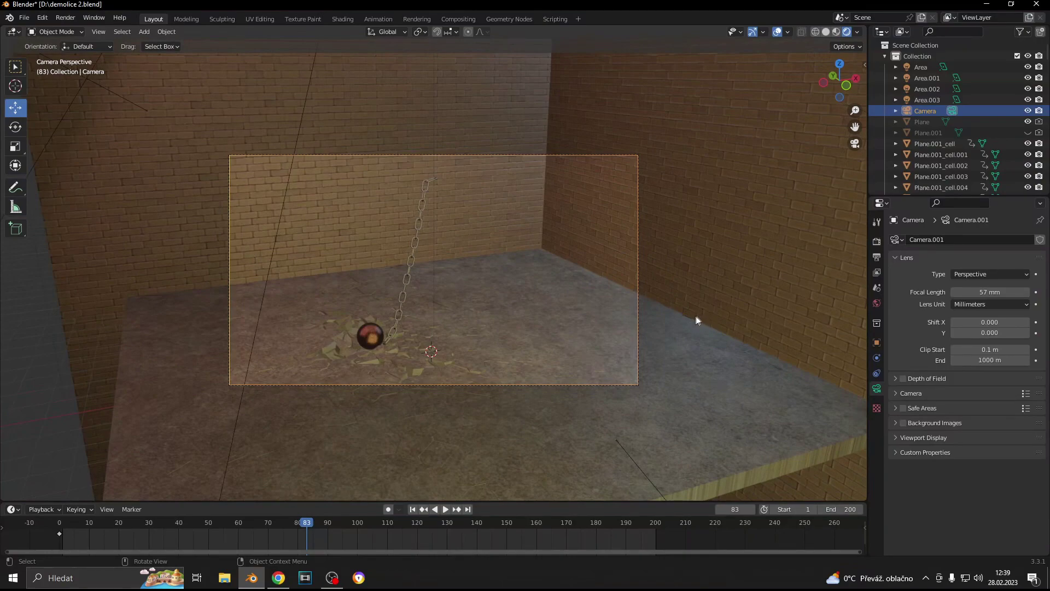
pyautogui.press('g')
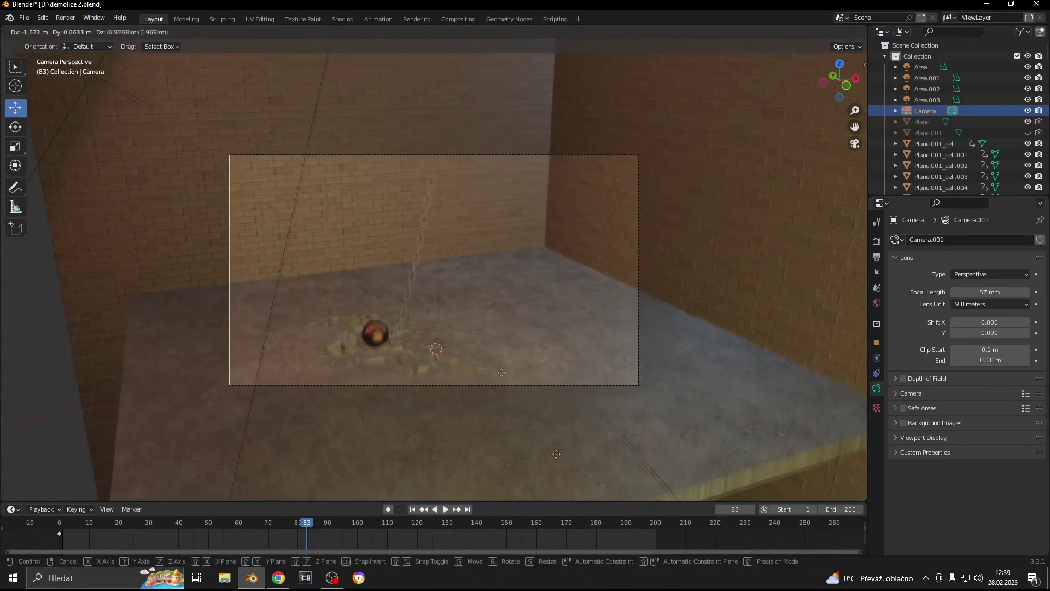
pyautogui.click(556, 453)
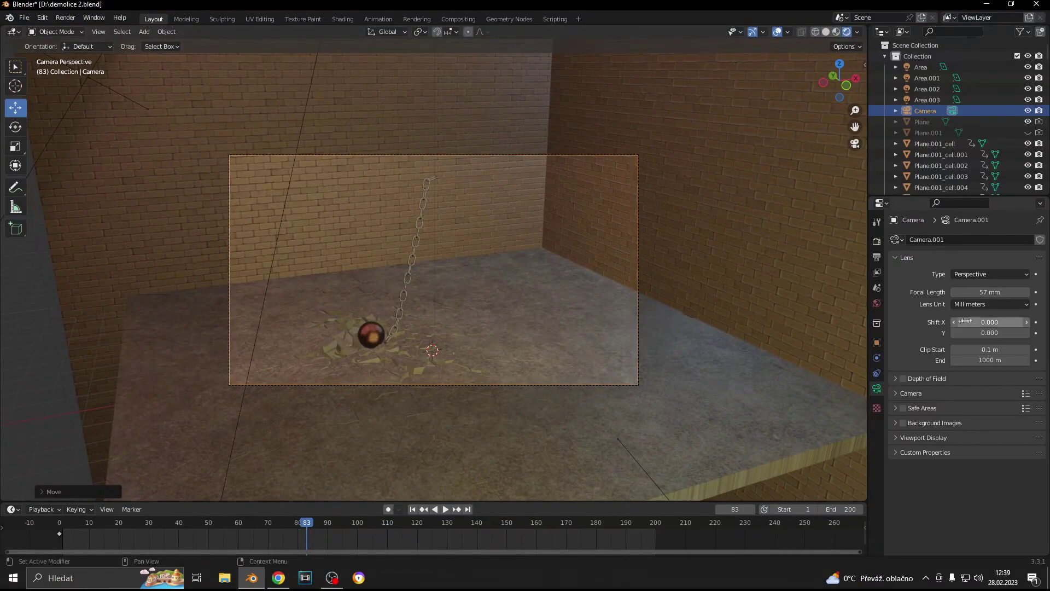
# Set camera focal length to 60 mm with lens shift X -0.020, Y -0.050
pyautogui.moveTo(977, 291); pyautogui.dragTo(978, 291)
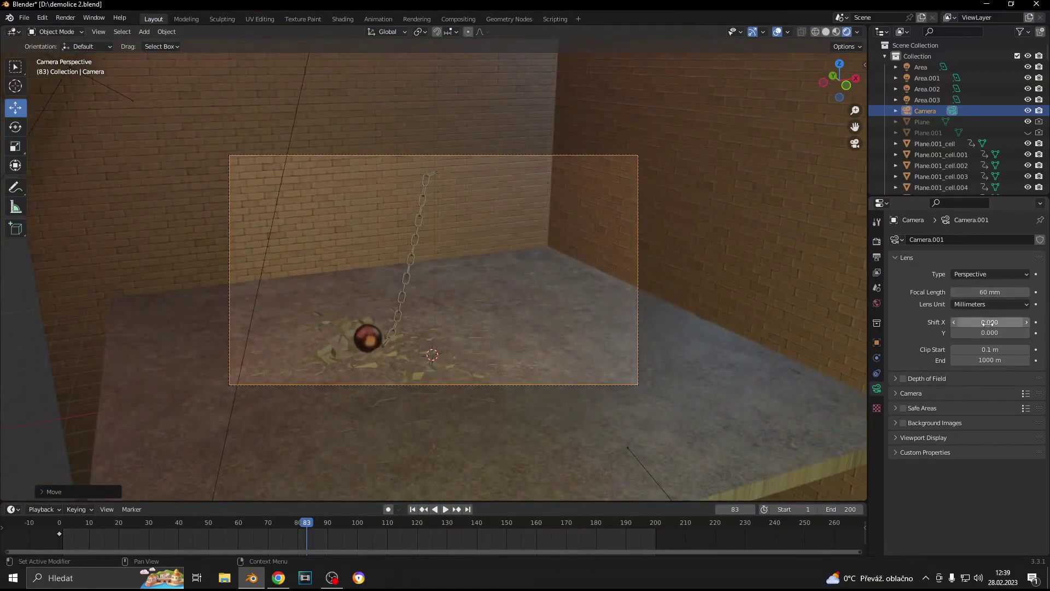
pyautogui.moveTo(990, 322)
pyautogui.mouseDown()
pyautogui.moveTo(1012, 322)
pyautogui.moveTo(974, 322)
pyautogui.moveTo(974, 333)
pyautogui.moveTo(968, 322)
pyautogui.mouseUp()
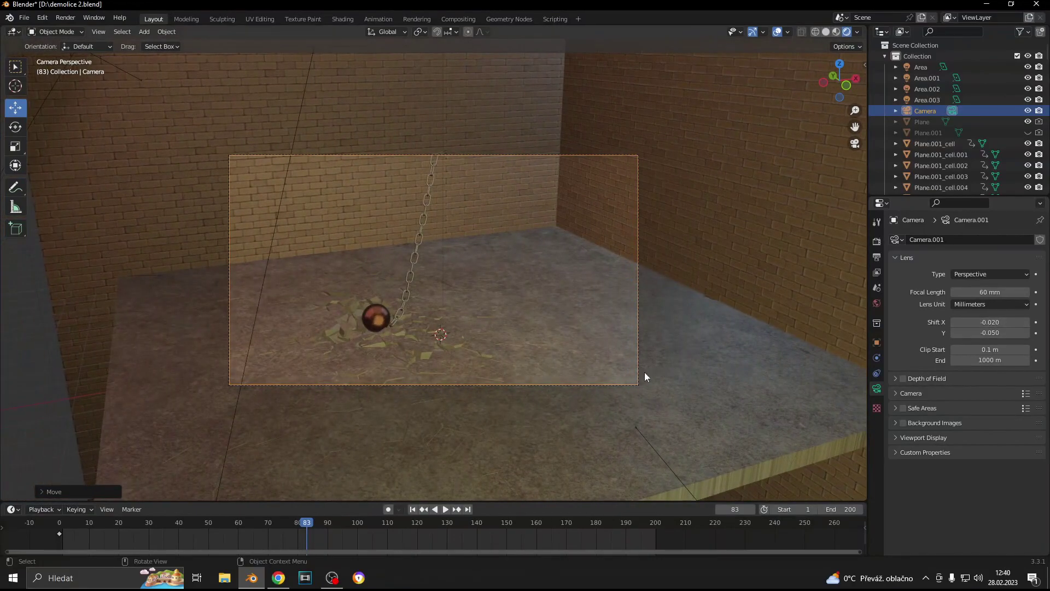
pyautogui.press('KP_0')
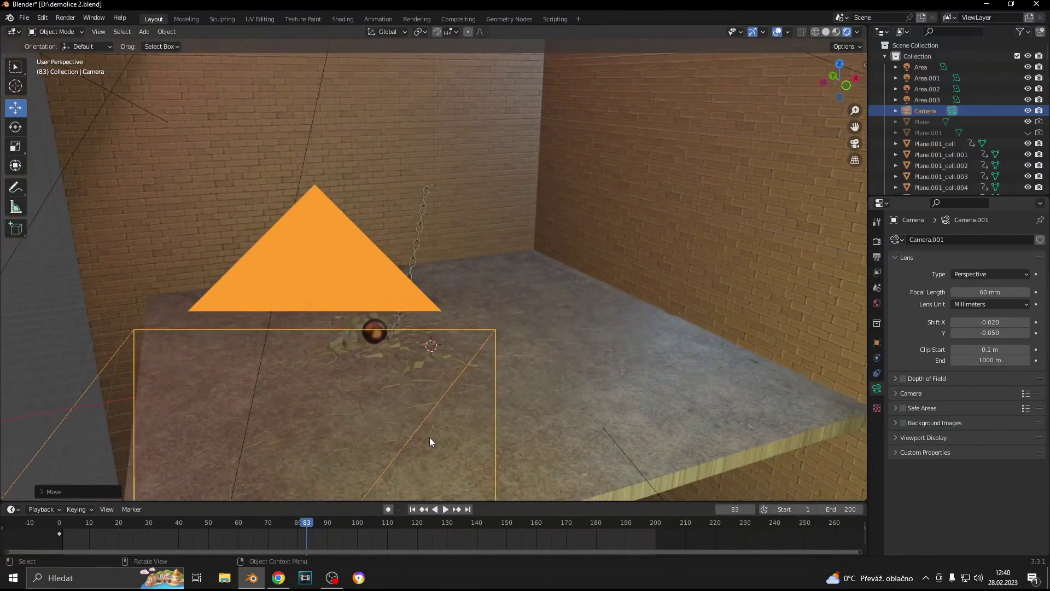
pyautogui.moveTo(420, 421)
pyautogui.mouseDown(button='middle')
pyautogui.moveTo(546, 406)
pyautogui.moveTo(548, 397)
pyautogui.moveTo(489, 405)
pyautogui.mouseUp(button='middle')
pyautogui.scroll(4, 497, 396)
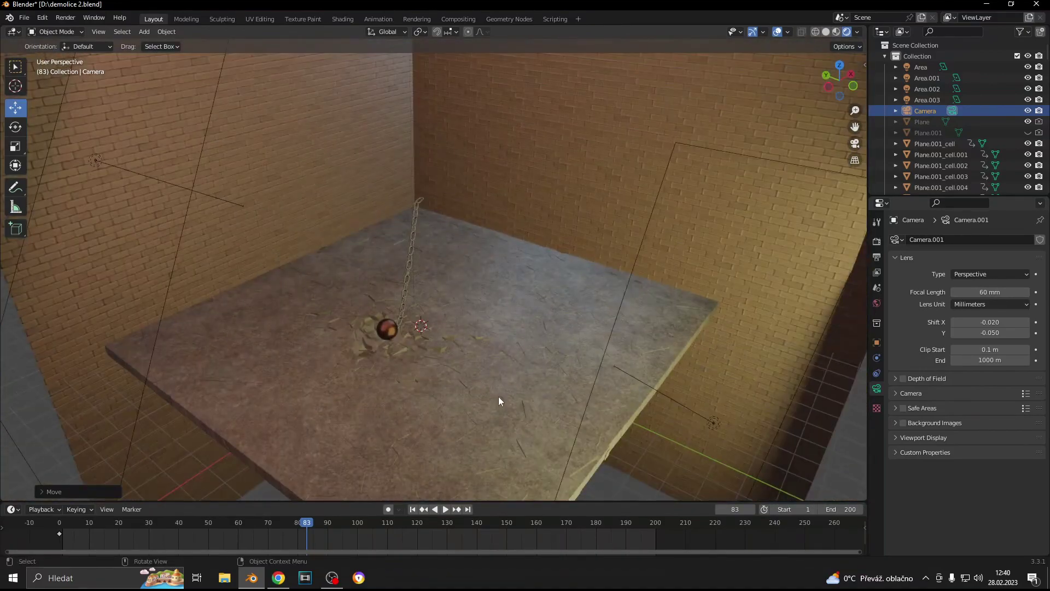
pyautogui.scroll(2, 499, 394)
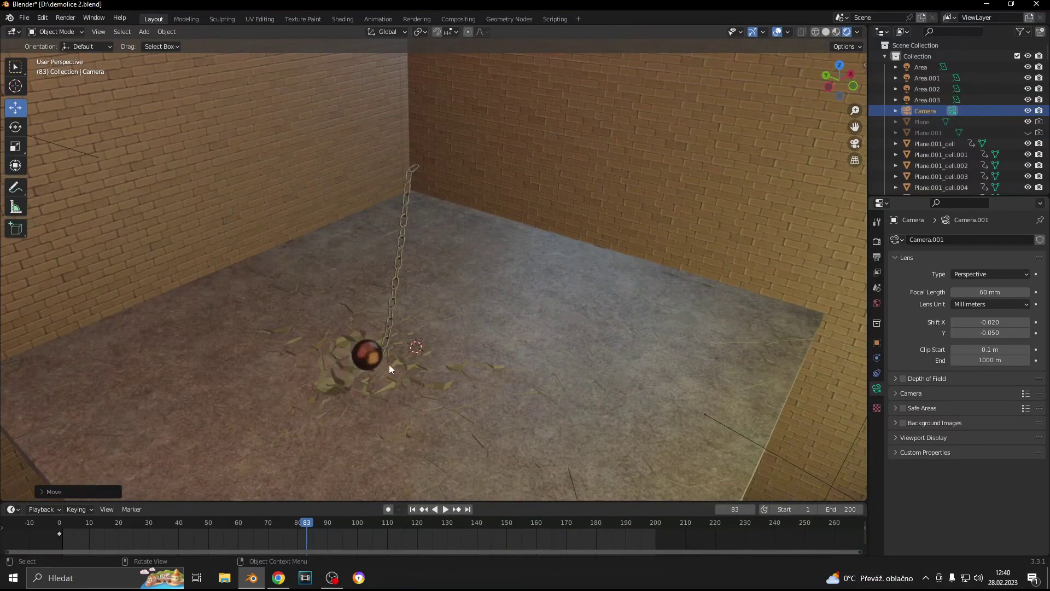
# Add a Track To constraint on the camera targeting the Torus ball, then check the camera view
pyautogui.scroll(-5, 478, 363)
pyautogui.scroll(-2, 494, 361)
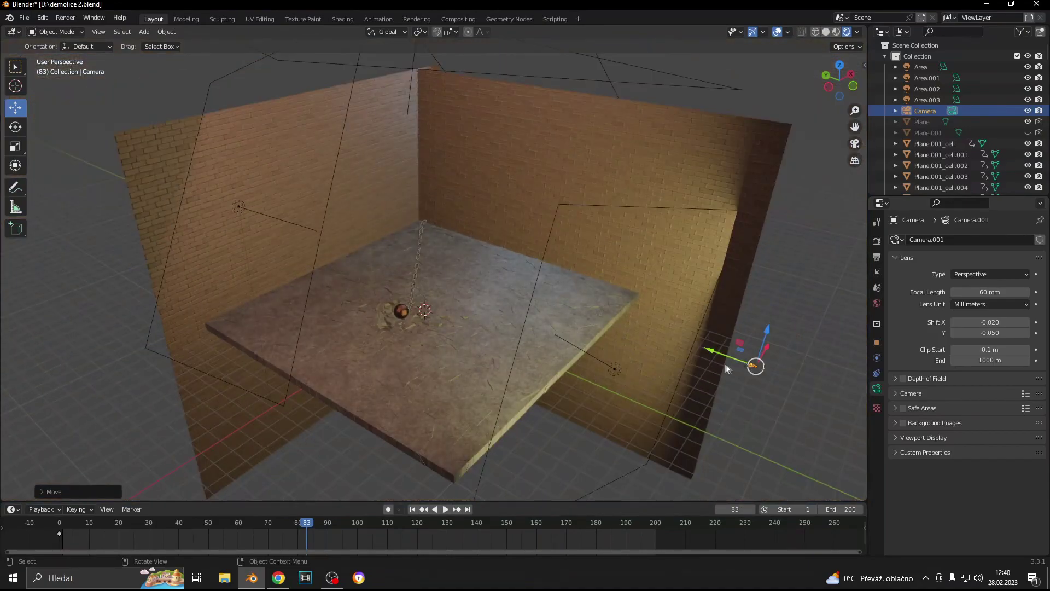
pyautogui.scroll(2, 443, 343)
pyautogui.scroll(-3, 733, 393)
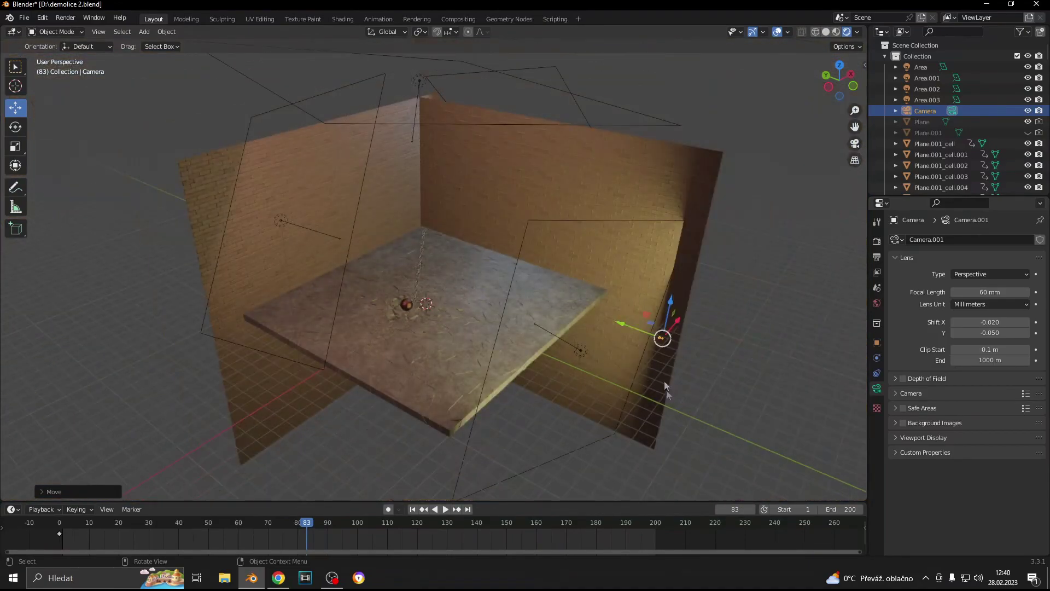
pyautogui.press('g')
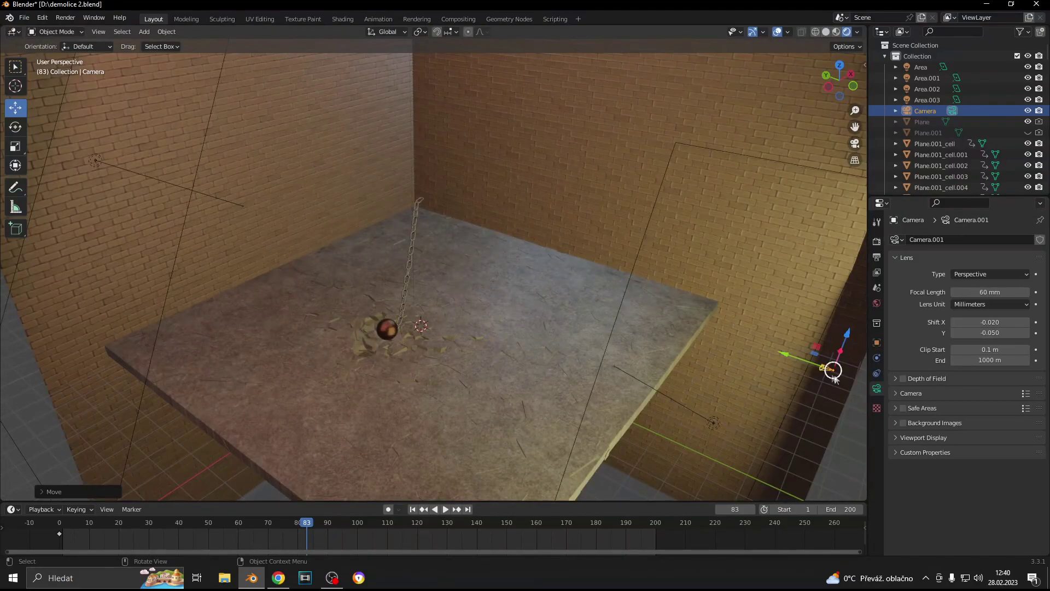
pyautogui.click(877, 373)
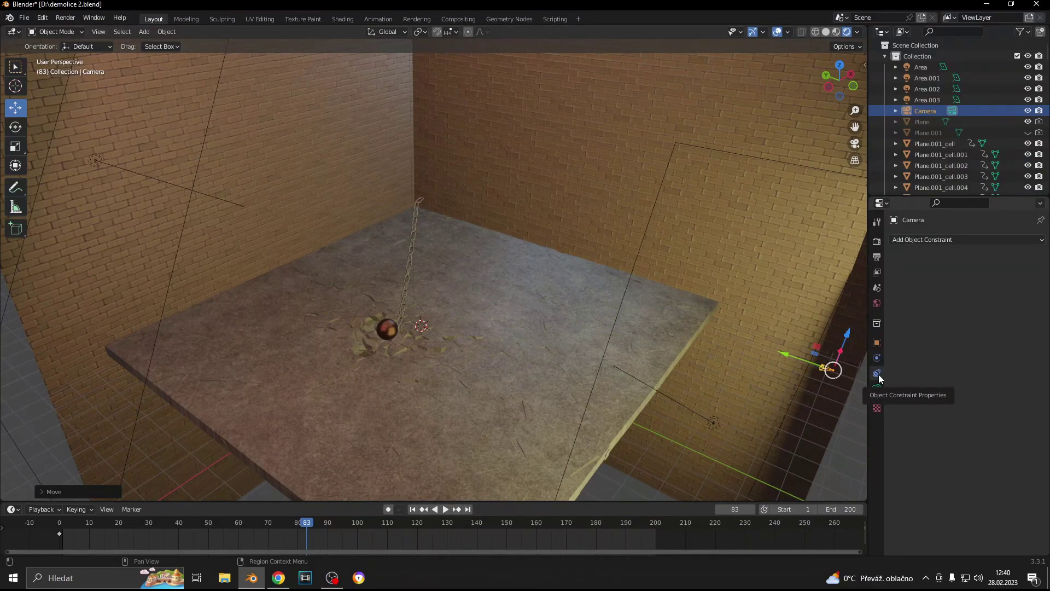
pyautogui.click(949, 242)
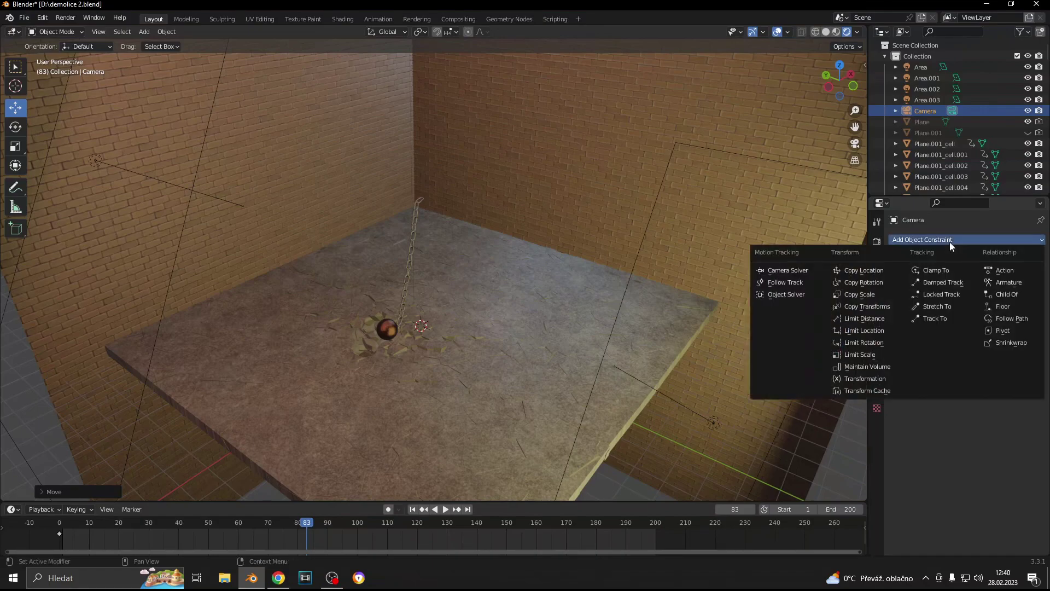
pyautogui.click(933, 321)
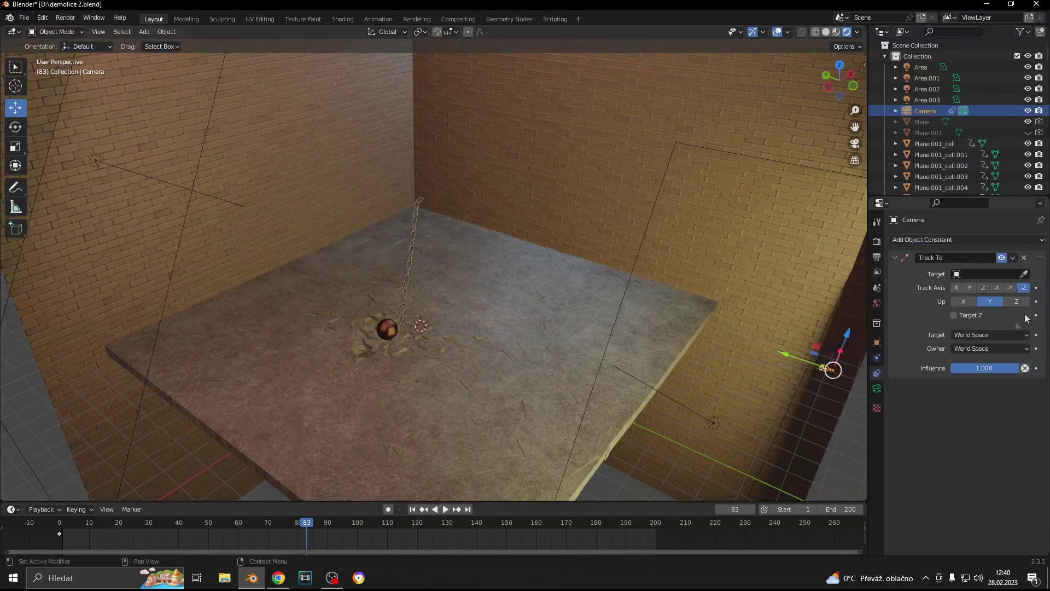
pyautogui.click(1023, 274)
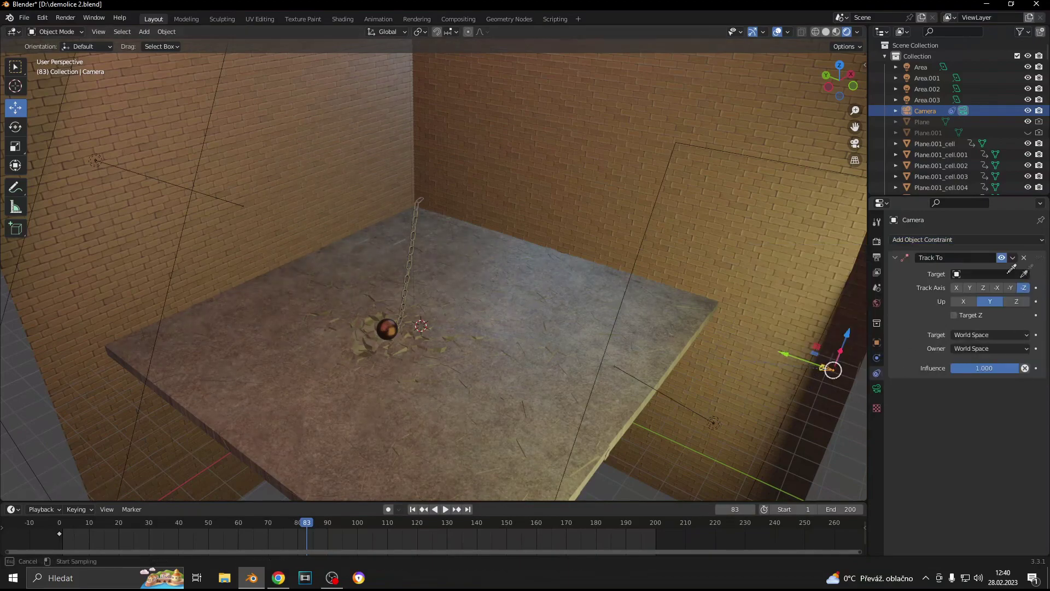
pyautogui.click(392, 323)
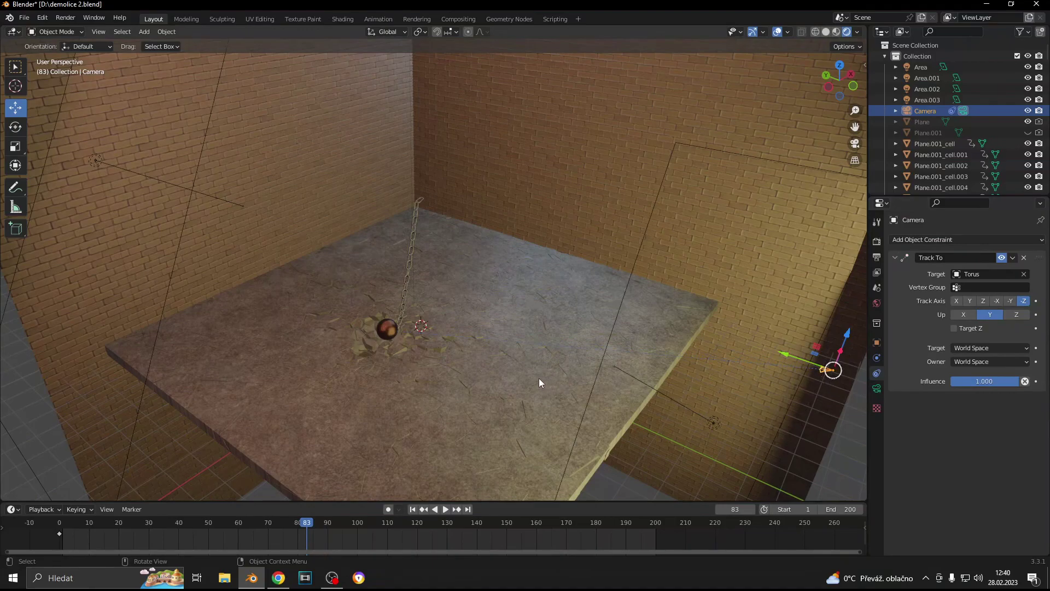
pyautogui.press('KP_0')
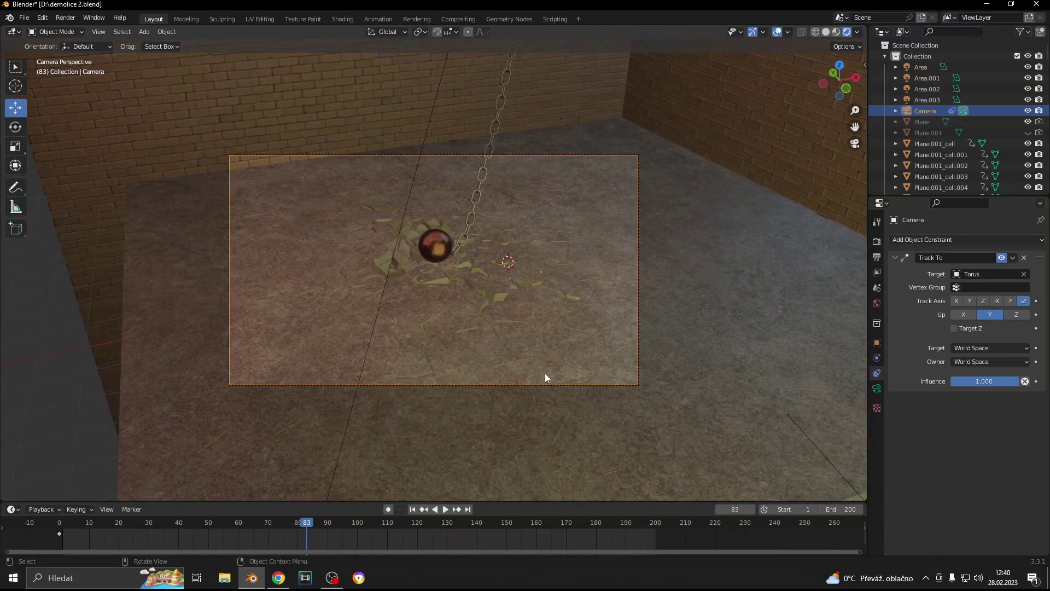
# Preview the swing, change camera focal length to 51 mm, and rewind to frame 1
pyautogui.press('space')
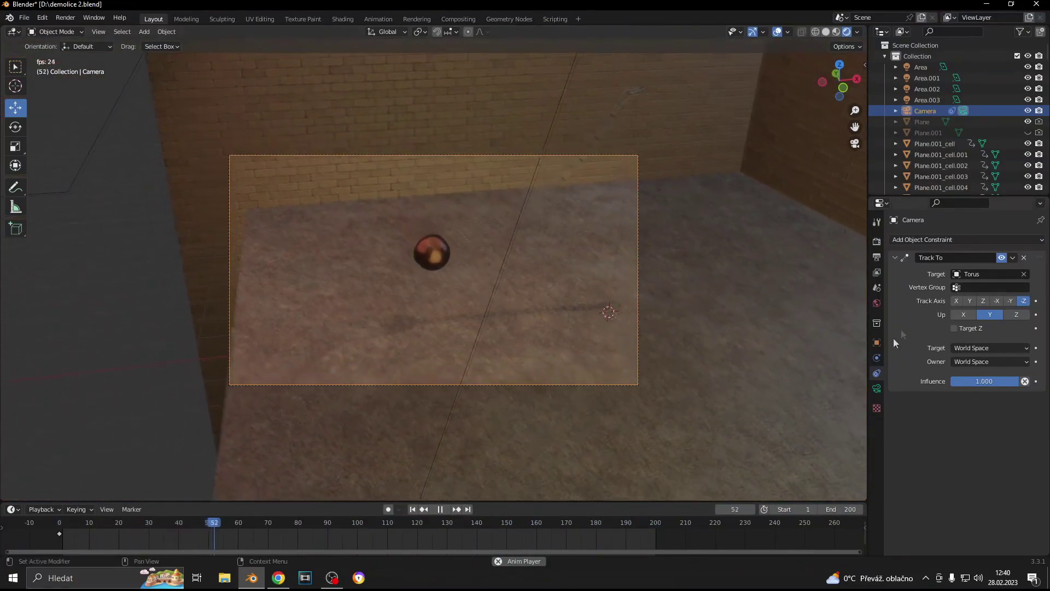
pyautogui.click(877, 388)
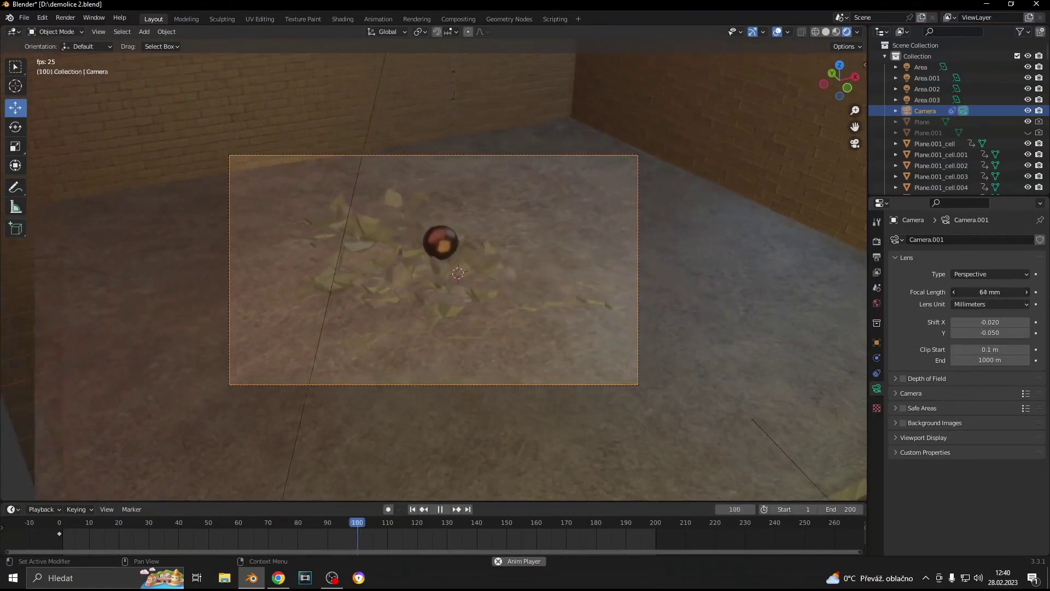
pyautogui.moveTo(990, 292)
pyautogui.mouseDown()
pyautogui.moveTo(929, 292)
pyautogui.moveTo(1003, 292)
pyautogui.mouseUp()
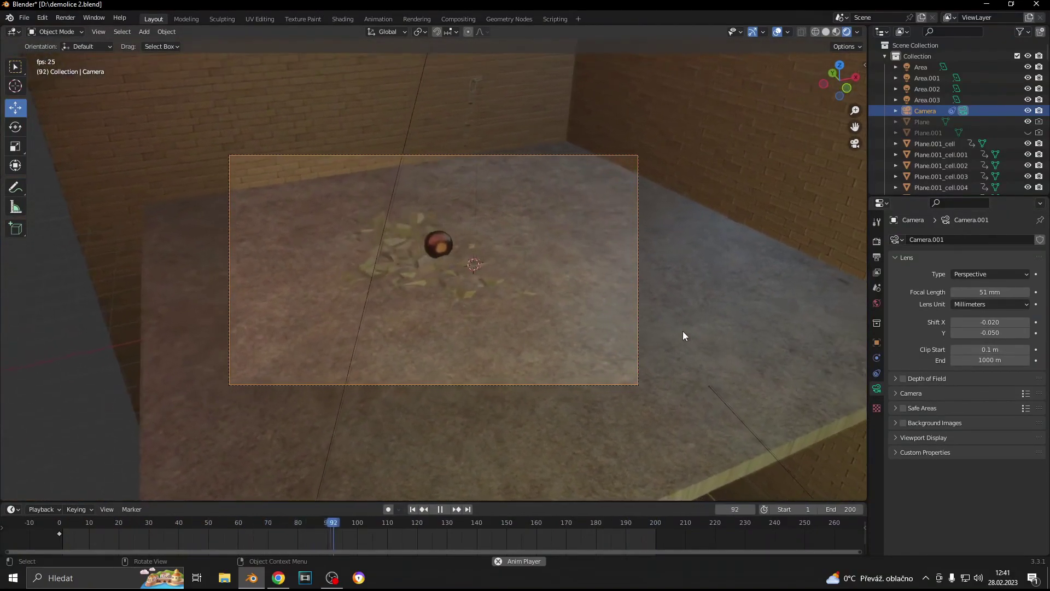
pyautogui.press('space')
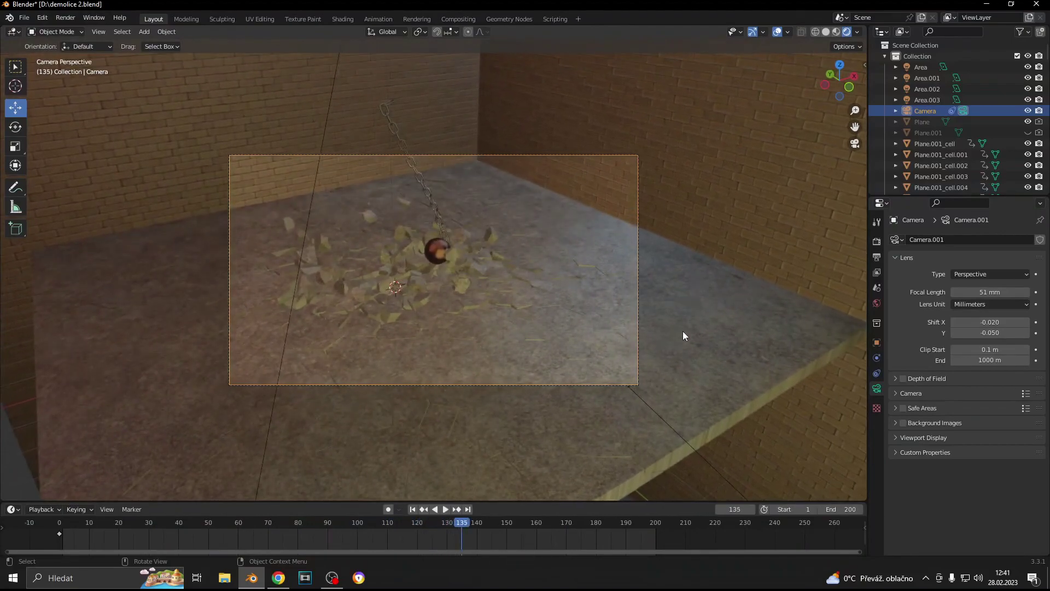
pyautogui.hotkey('shift', 'Left')
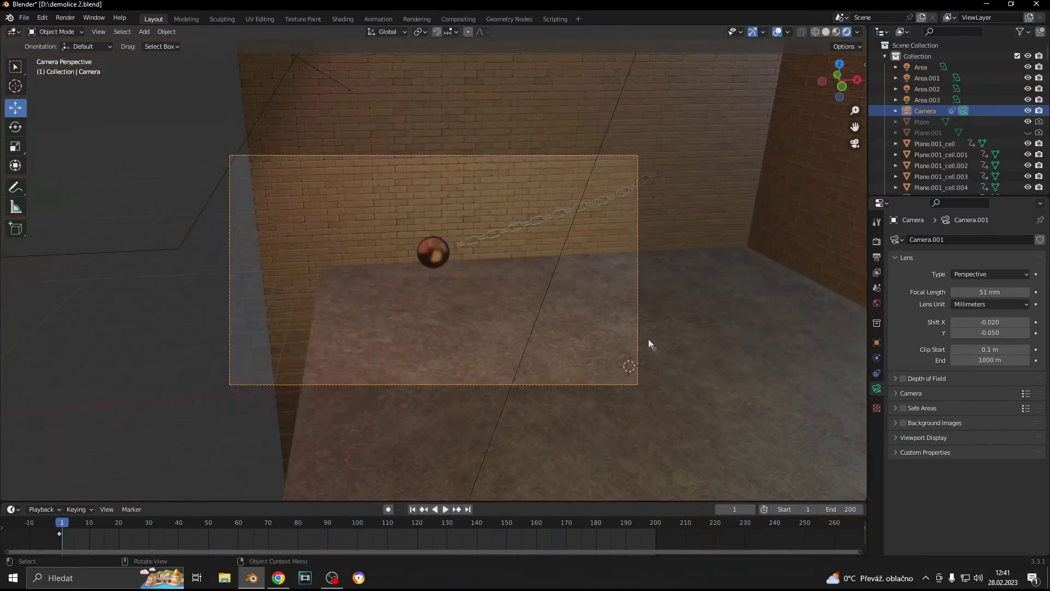
# Add a new plane beside the room and move it left along X
pyautogui.press('KP_0')
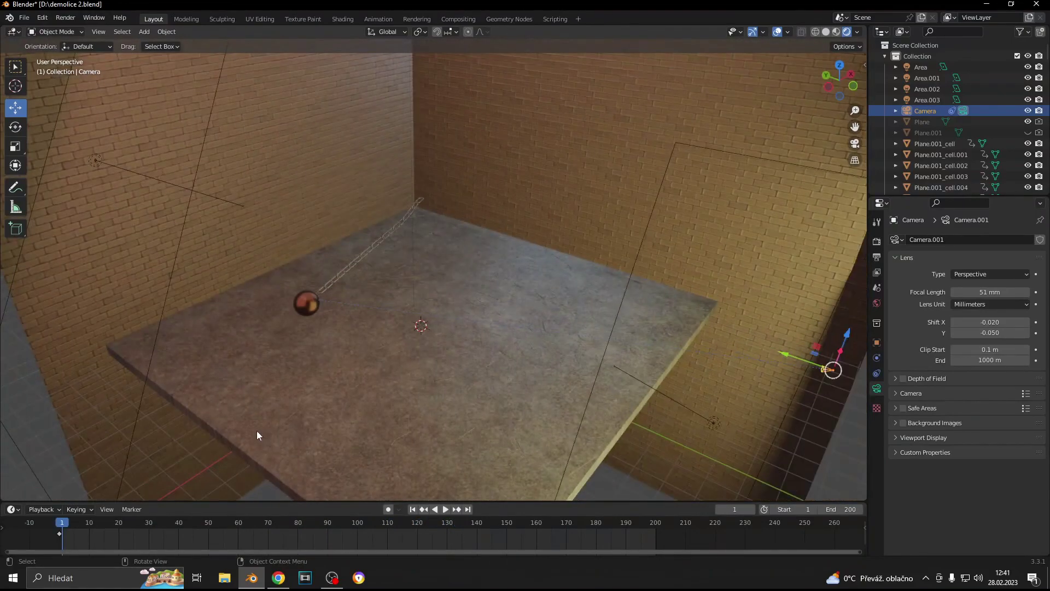
pyautogui.moveTo(402, 350); pyautogui.dragTo(345, 229, button='middle')
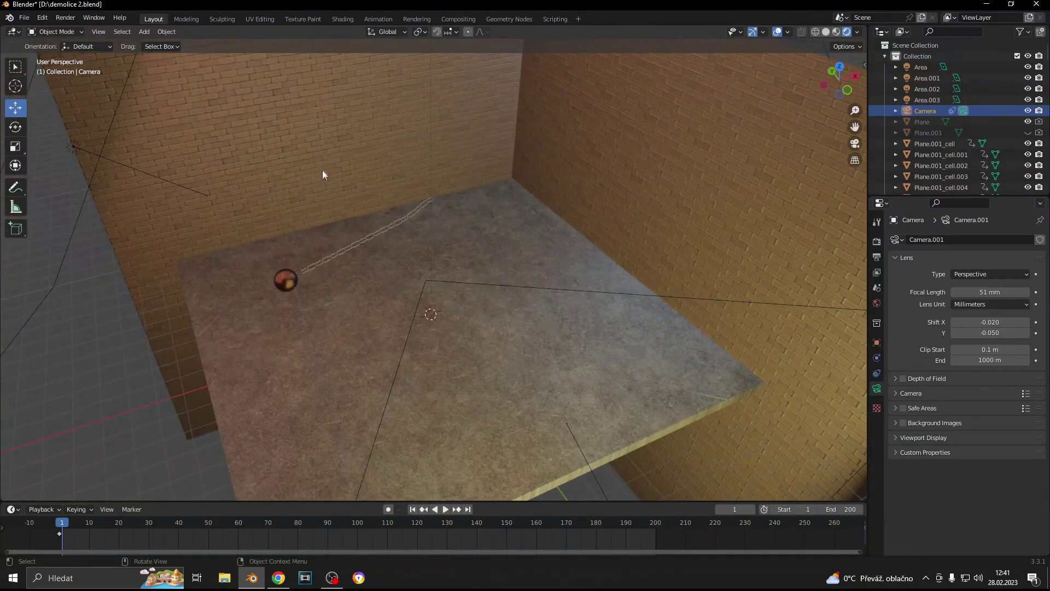
pyautogui.scroll(-4, 320, 204)
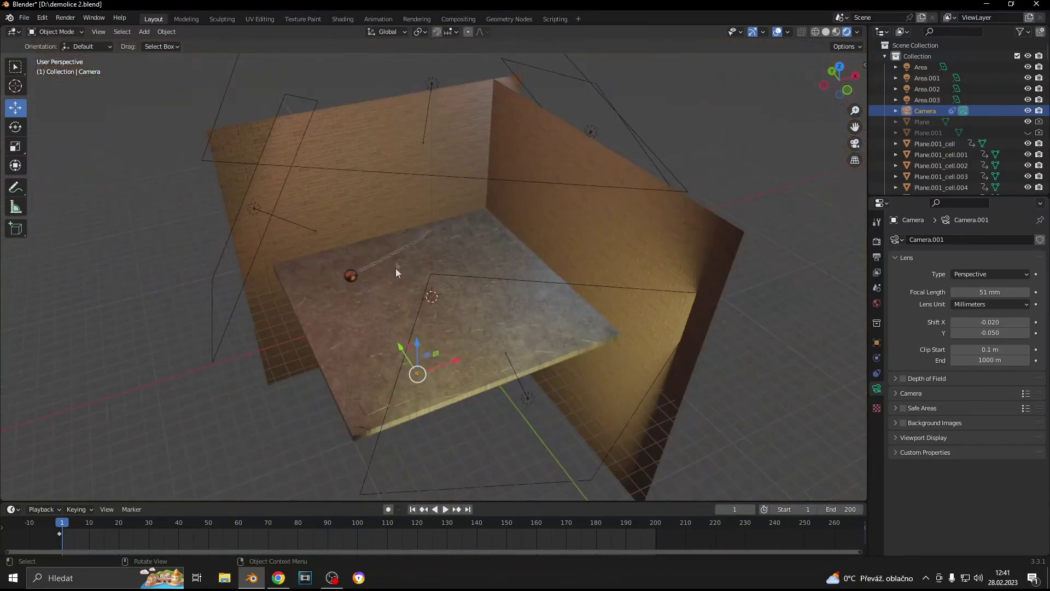
pyautogui.moveTo(379, 314)
pyautogui.mouseDown(button='middle')
pyautogui.moveTo(437, 316)
pyautogui.moveTo(509, 261)
pyautogui.mouseUp(button='middle')
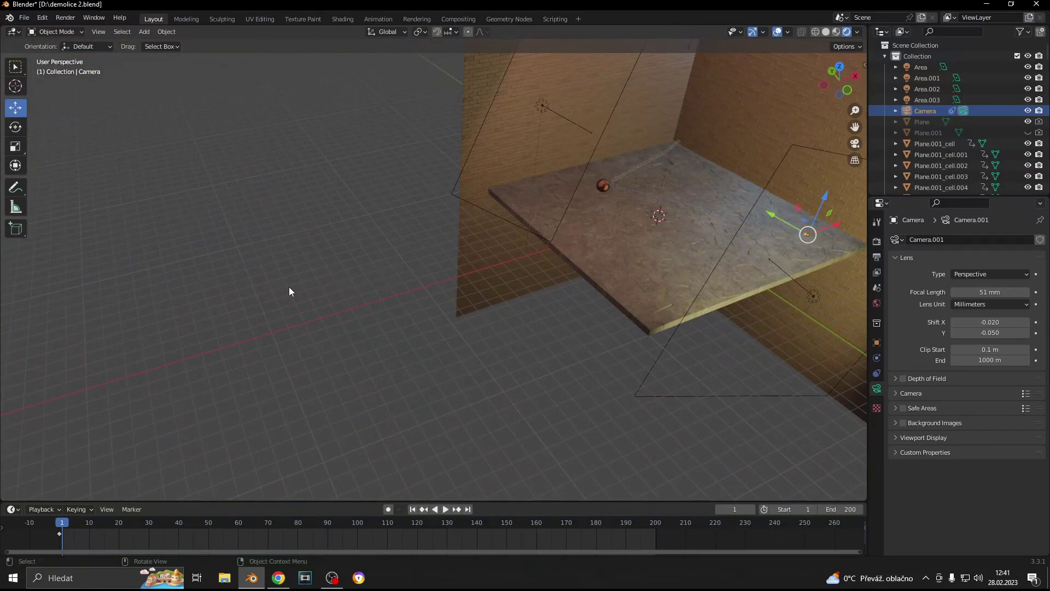
pyautogui.hotkey('shift', 'a')
pyautogui.click(323, 286)
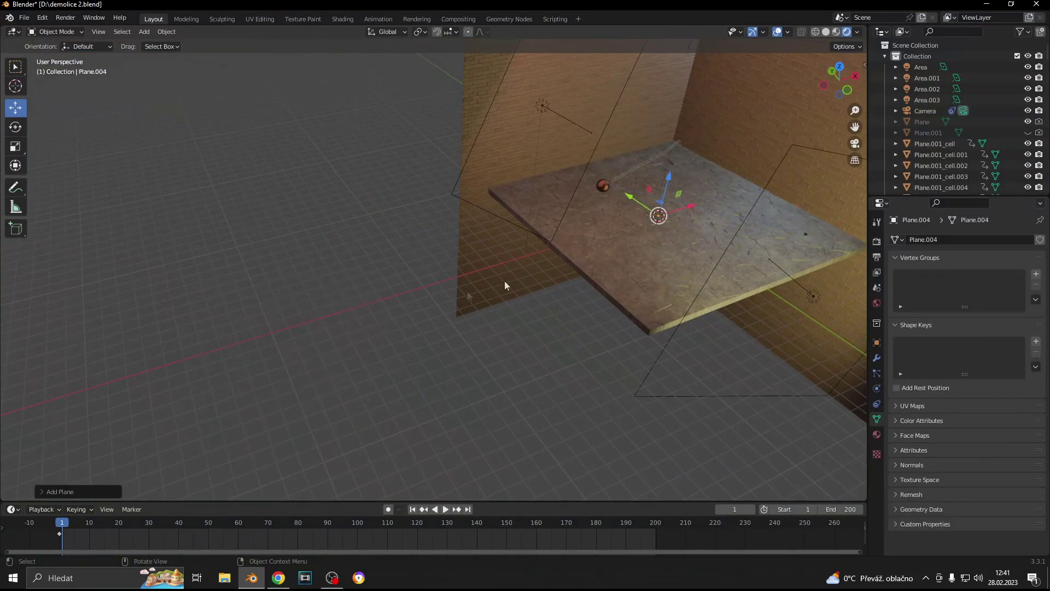
pyautogui.moveTo(504, 281)
pyautogui.mouseDown(button='middle')
pyautogui.moveTo(645, 268)
pyautogui.moveTo(741, 279)
pyautogui.mouseUp(button='middle')
pyautogui.moveTo(741, 279); pyautogui.dragTo(328, 288)
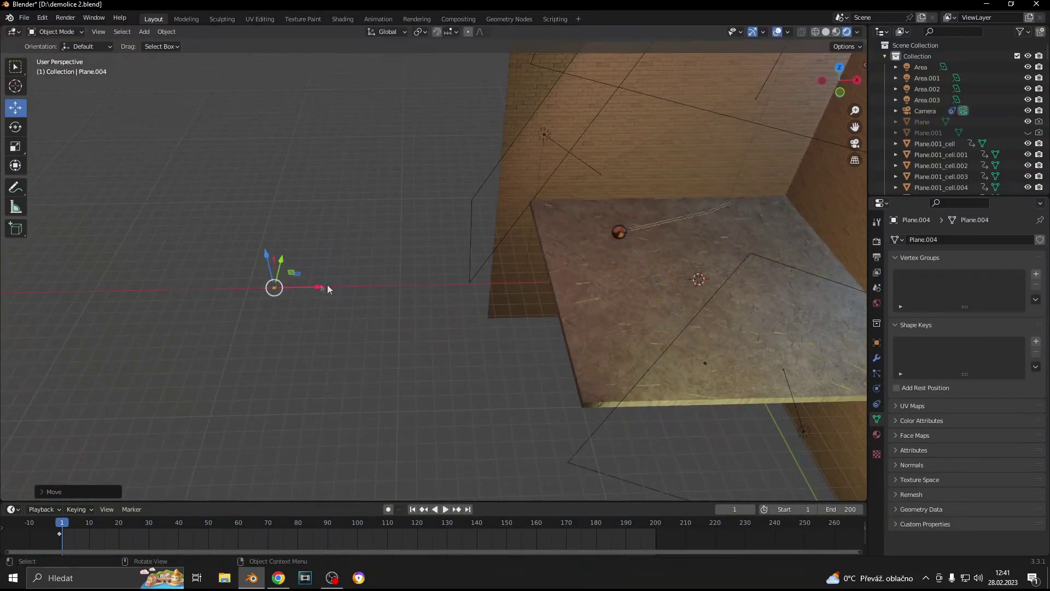
# Scale the plane up into a large sheet and switch to Material Preview shading
pyautogui.press('s')
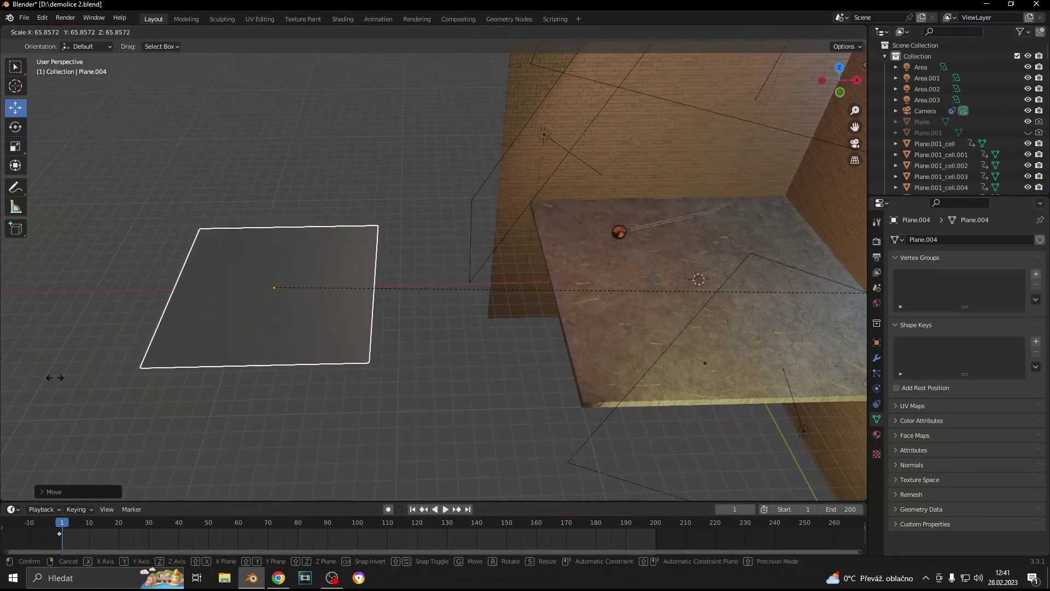
pyautogui.click(717, 357)
pyautogui.scroll(3, 215, 288)
pyautogui.moveTo(215, 288)
pyautogui.keyDown('shift'); pyautogui.mouseDown(button='middle')
pyautogui.moveTo(545, 308)
pyautogui.moveTo(625, 329)
pyautogui.mouseUp(button='middle'); pyautogui.keyUp('shift')
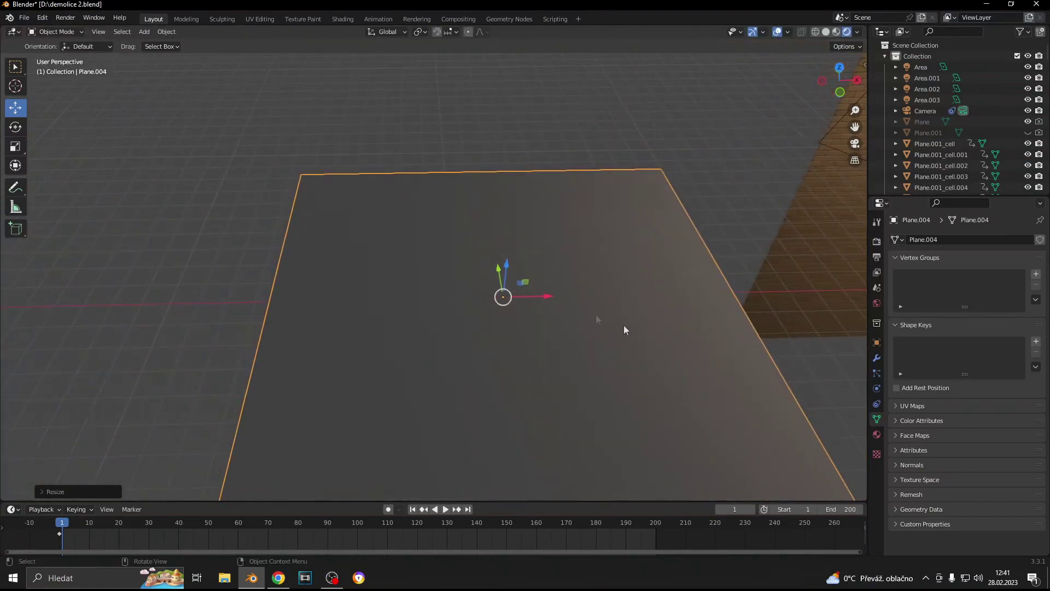
pyautogui.scroll(-3, 629, 333)
pyautogui.click(836, 32)
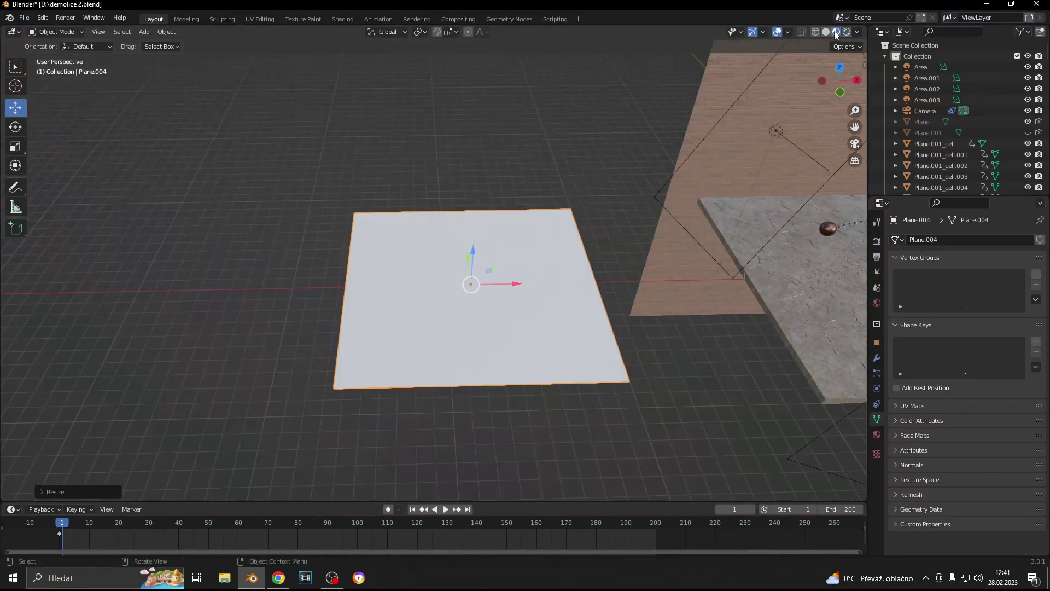
pyautogui.scroll(1, 654, 284)
pyautogui.scroll(1, 661, 278)
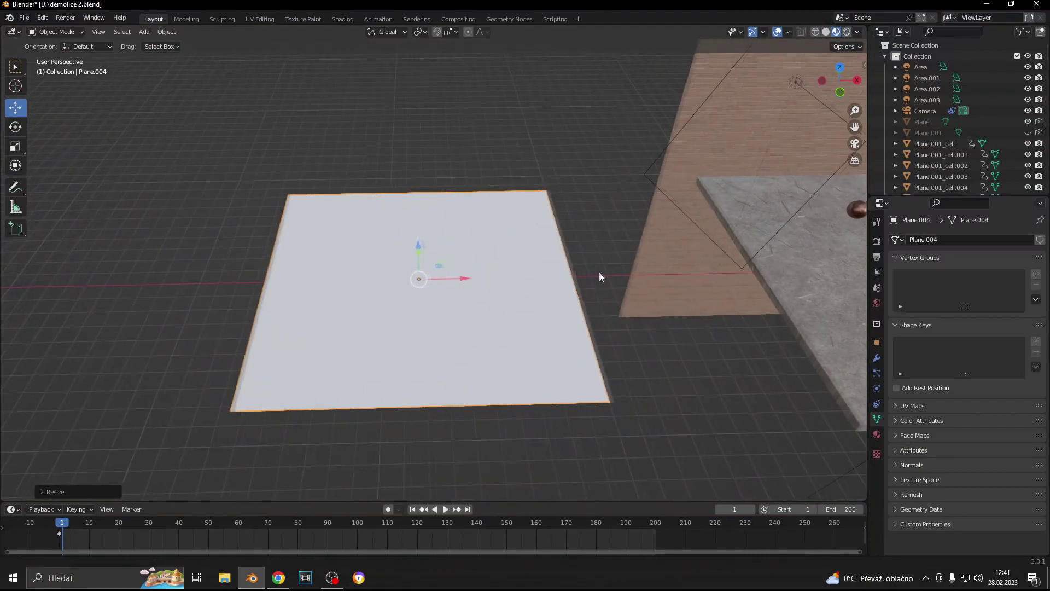
pyautogui.click(45, 18)
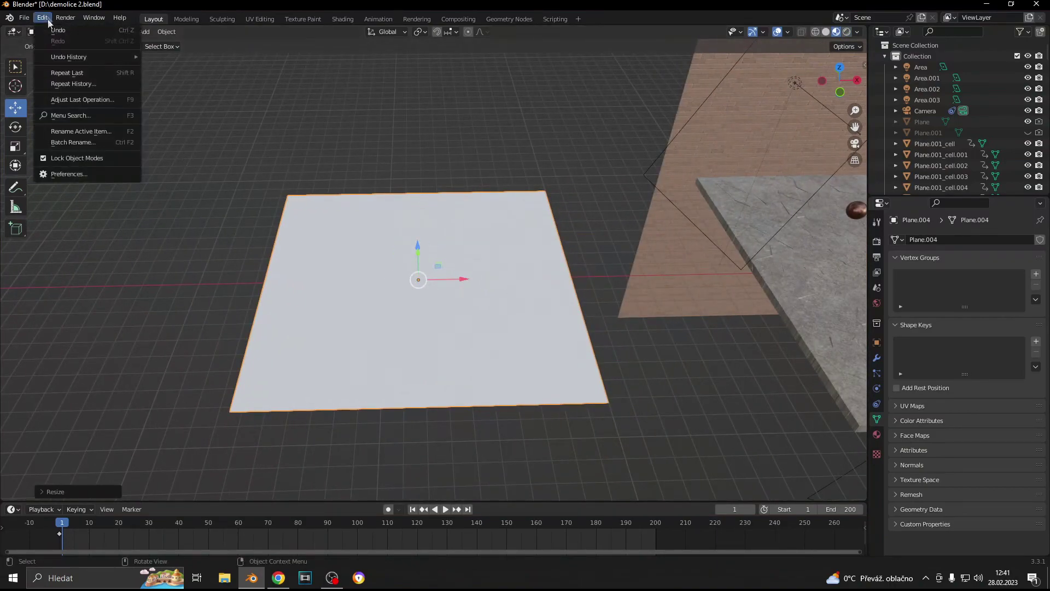
# Search 'node' in Add-ons preferences to confirm Node Wrangler is enabled, then close Preferences
pyautogui.click(82, 175)
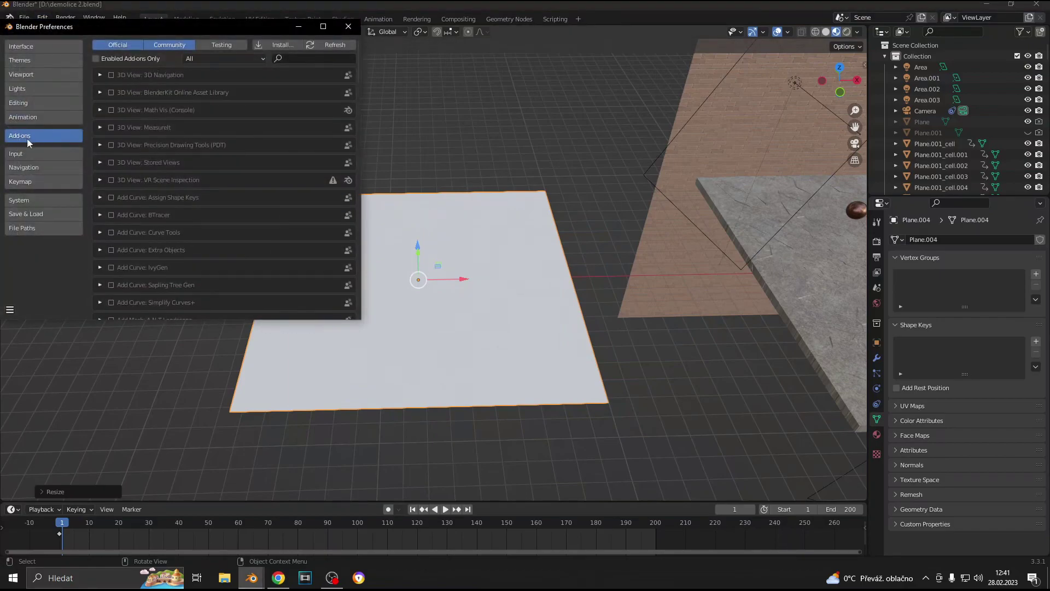
pyautogui.click(289, 58)
pyautogui.write('node')
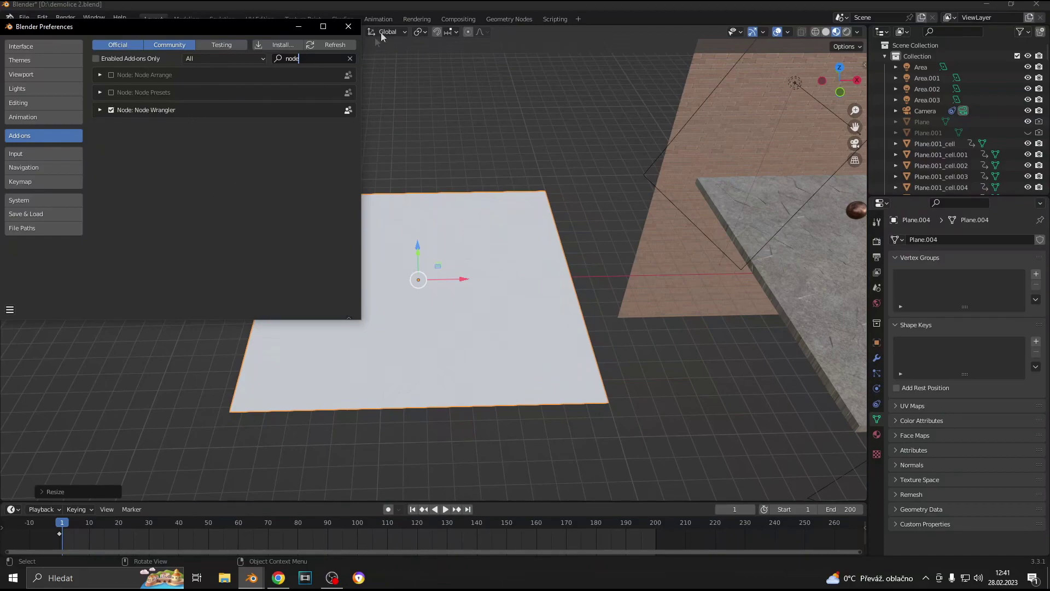
pyautogui.click(348, 26)
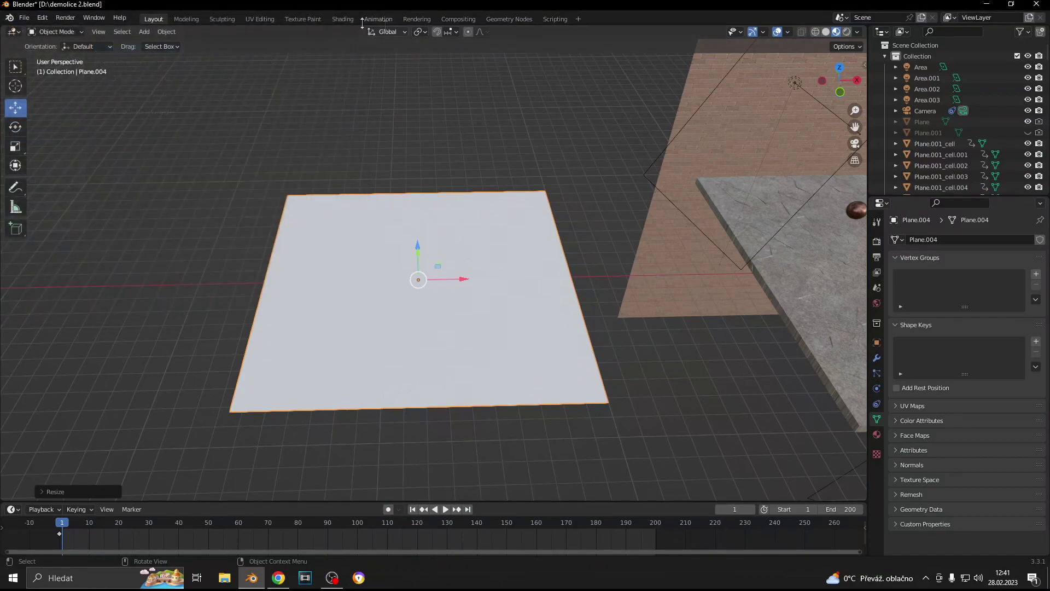
# Create a new Principled BSDF material for Plane.004 in Shading, then go to Poly Haven
pyautogui.click(348, 20)
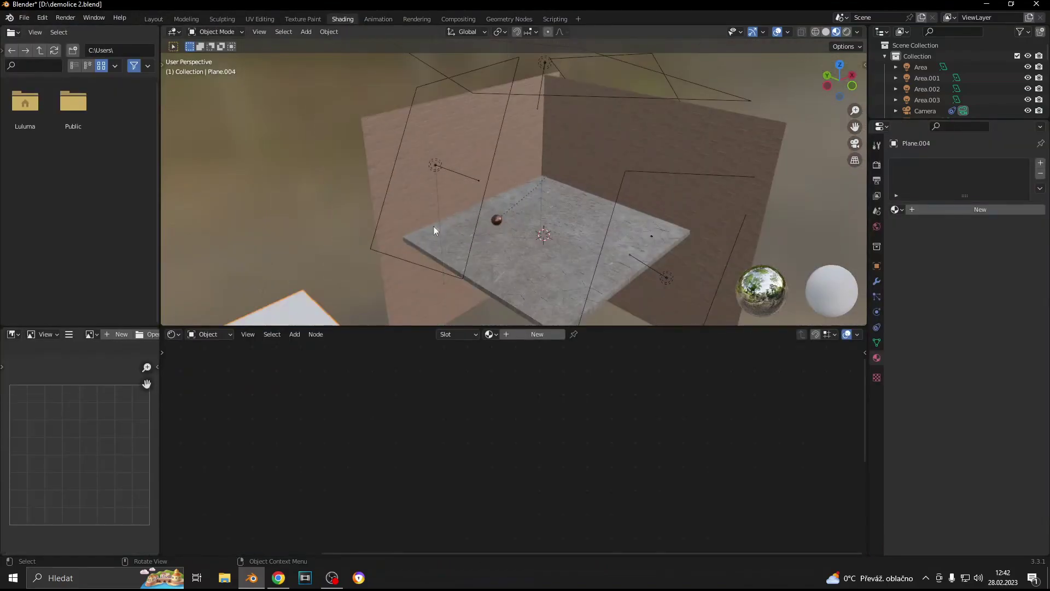
pyautogui.moveTo(418, 246)
pyautogui.keyDown('shift'); pyautogui.mouseDown(button='middle')
pyautogui.moveTo(532, 199)
pyautogui.moveTo(534, 218)
pyautogui.moveTo(504, 215)
pyautogui.moveTo(544, 225)
pyautogui.mouseUp(button='middle'); pyautogui.keyUp('shift')
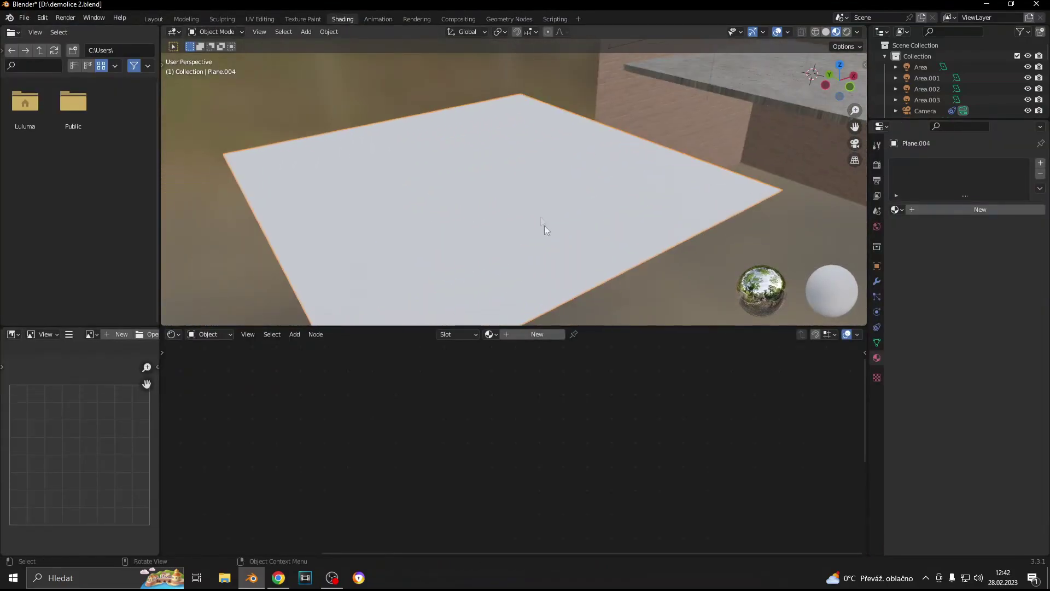
pyautogui.click(509, 335)
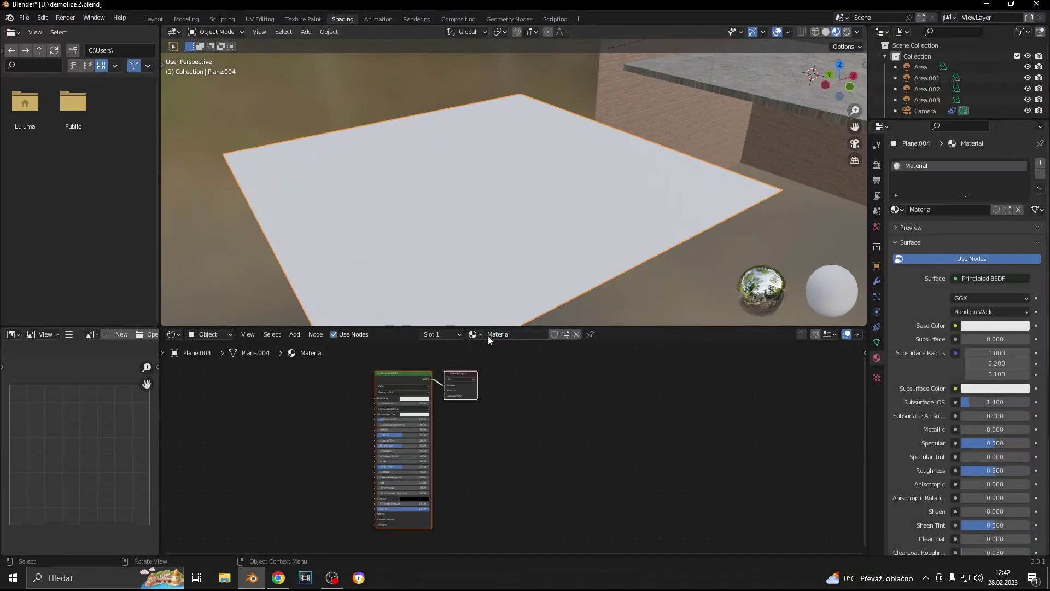
pyautogui.click(405, 373)
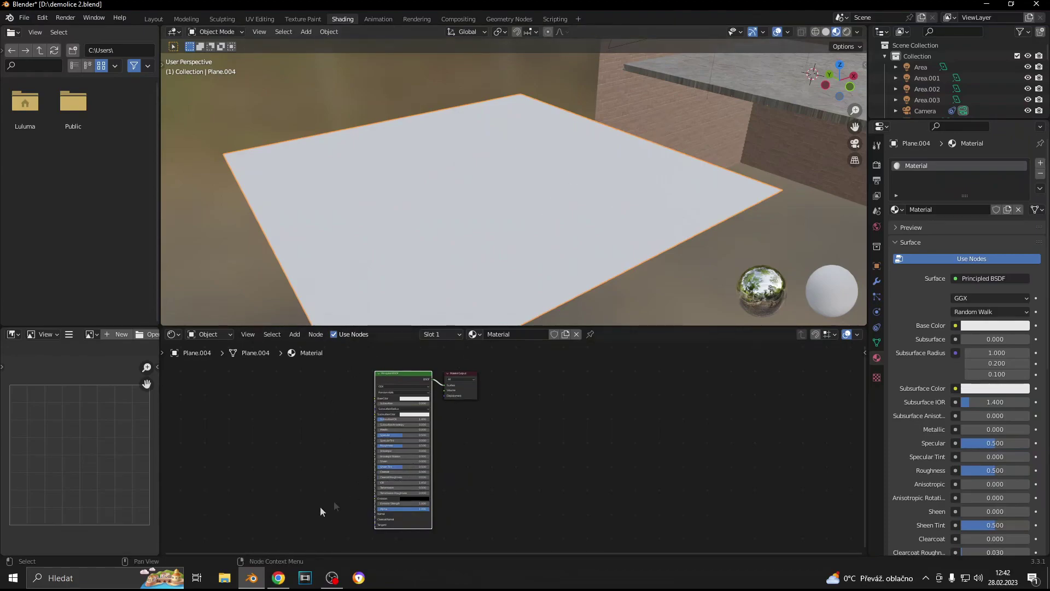
pyautogui.click(278, 577)
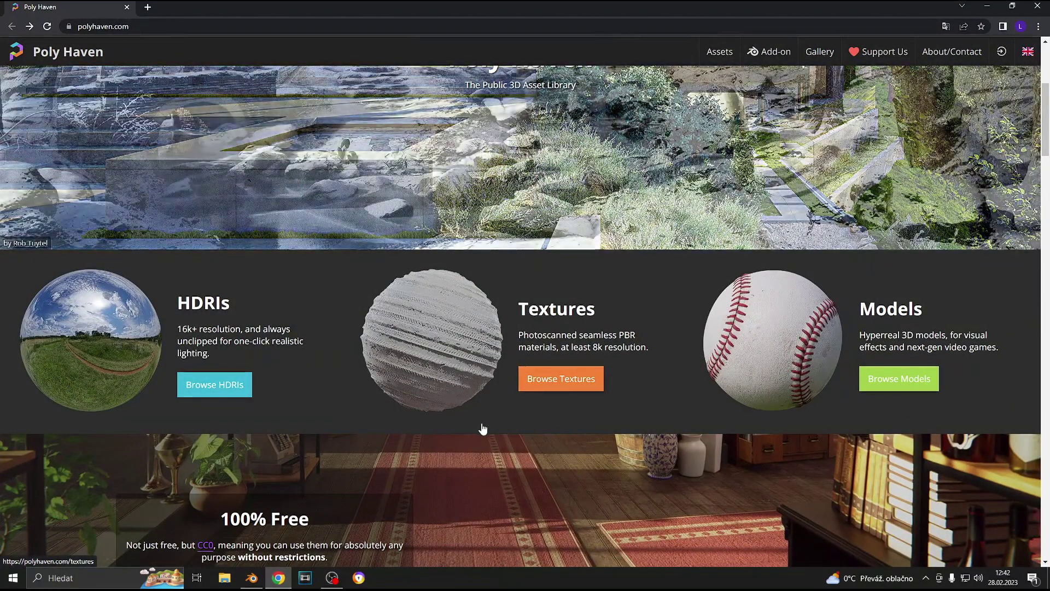
# Find Patterned Brick Wall among Poly Haven textures, download it at 4K, and open File Explorer
pyautogui.scroll(-2, 502, 436)
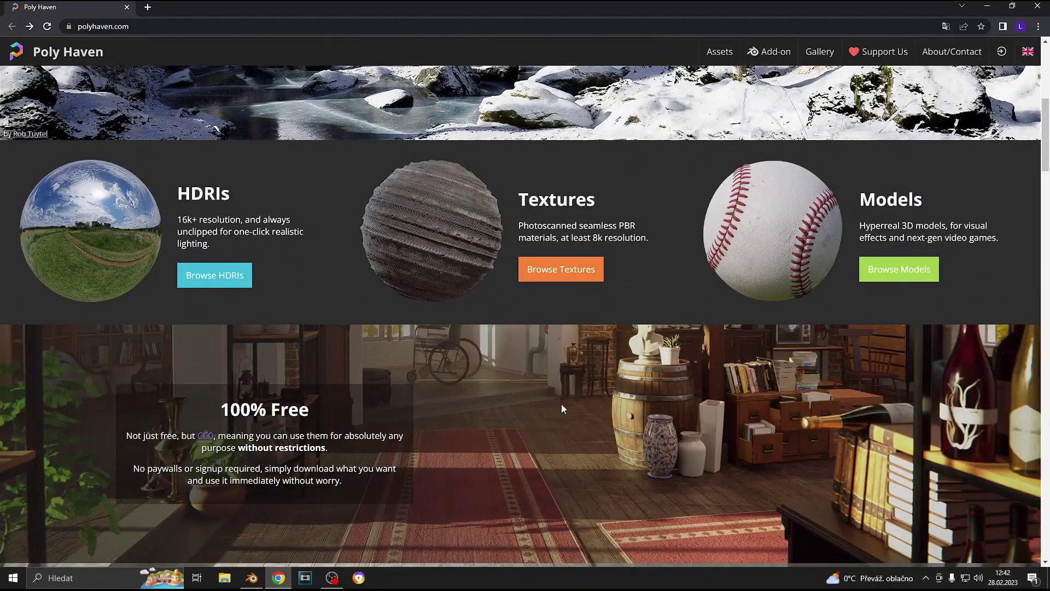
pyautogui.click(560, 269)
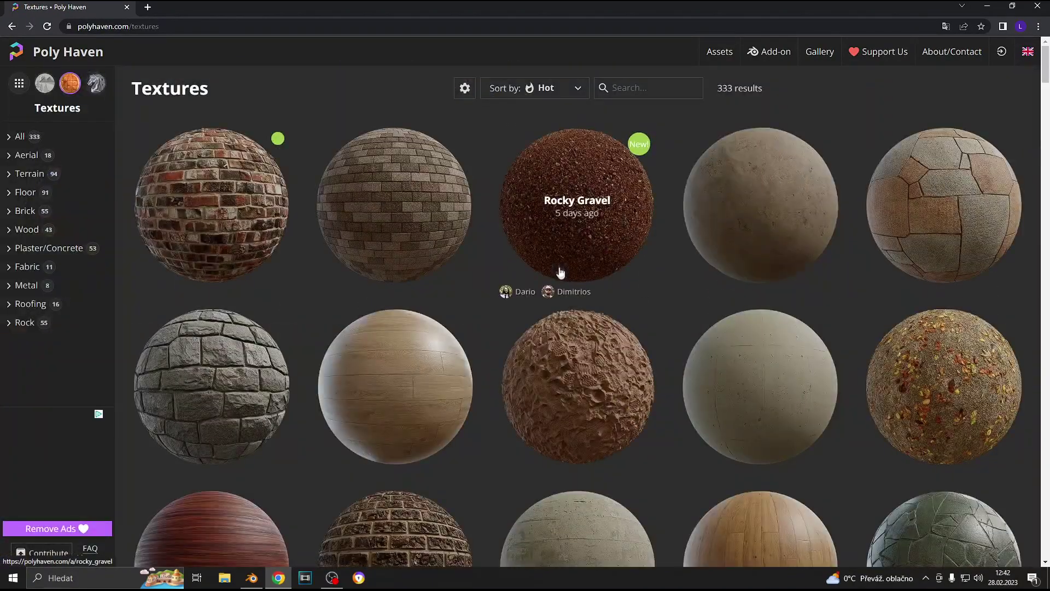
pyautogui.scroll(-4, 460, 418)
pyautogui.scroll(-2, 482, 416)
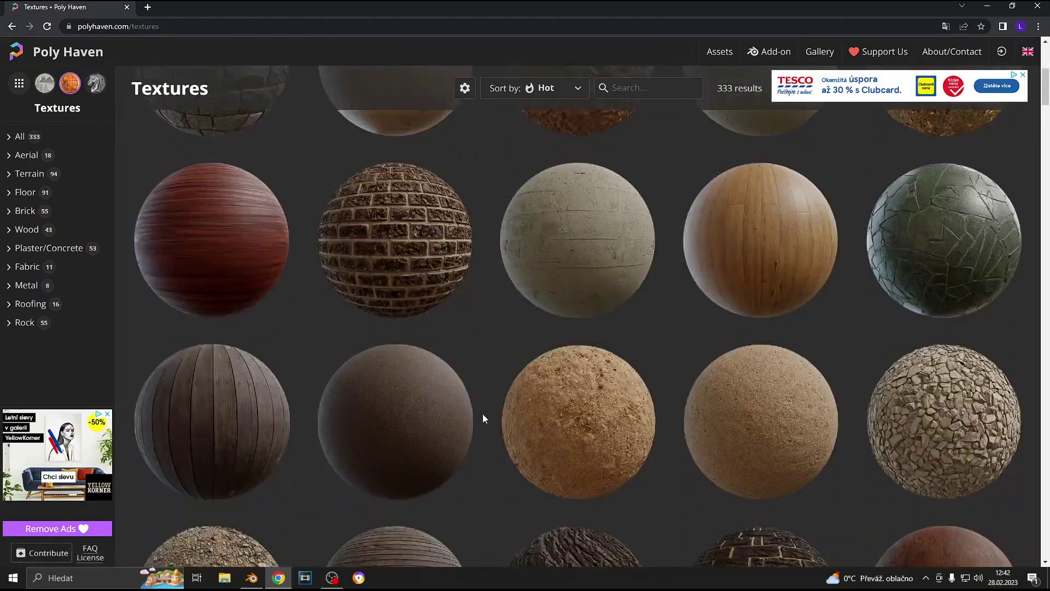
pyautogui.scroll(-4, 482, 419)
pyautogui.scroll(-4, 483, 418)
pyautogui.scroll(-5, 481, 419)
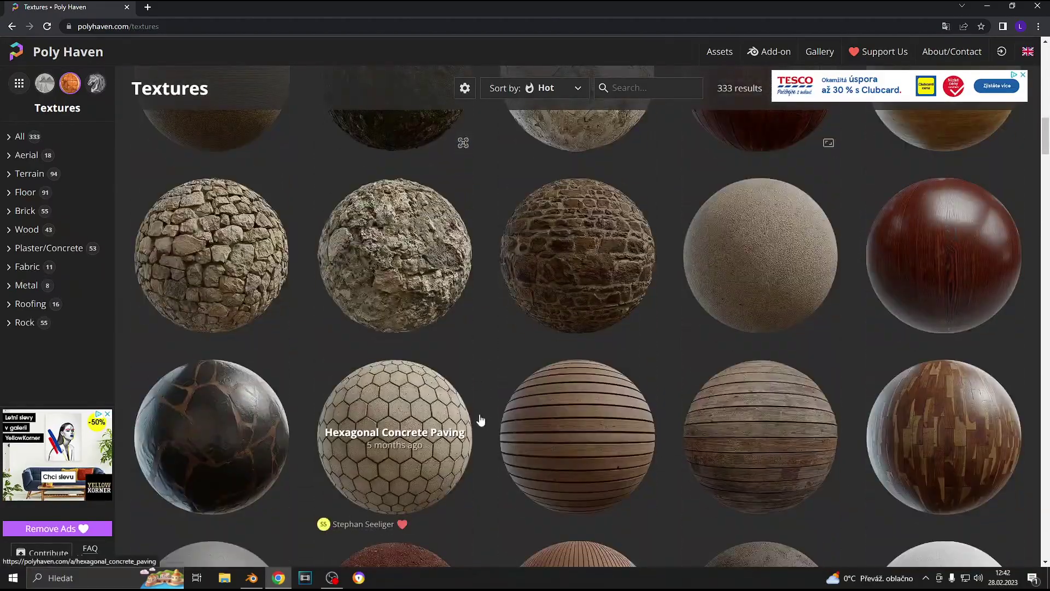
pyautogui.scroll(-4, 479, 421)
pyautogui.scroll(-4, 485, 420)
pyautogui.scroll(-4, 511, 415)
pyautogui.scroll(3, 762, 367)
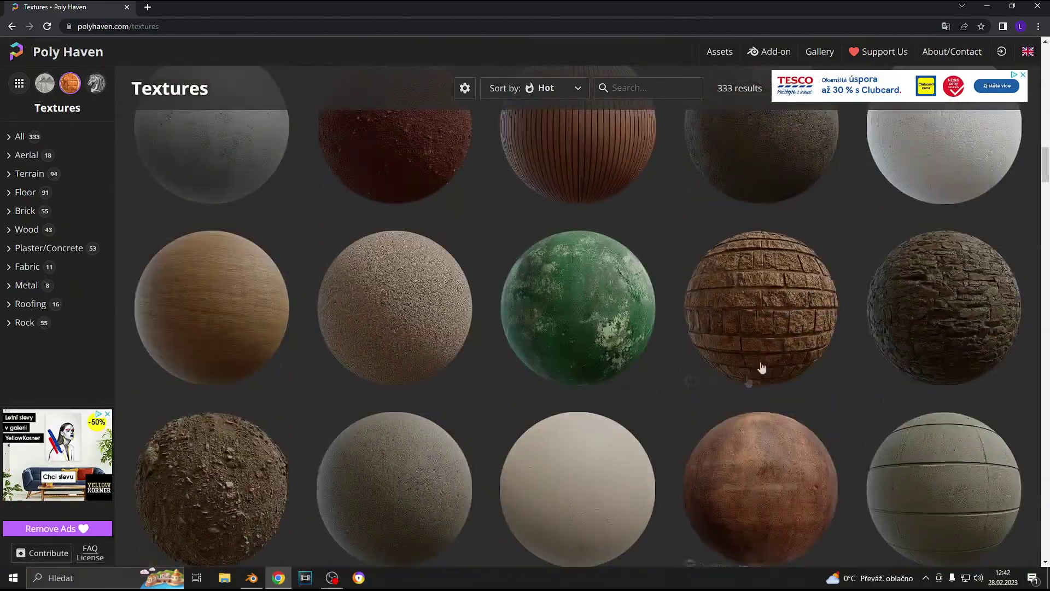
pyautogui.click(771, 346)
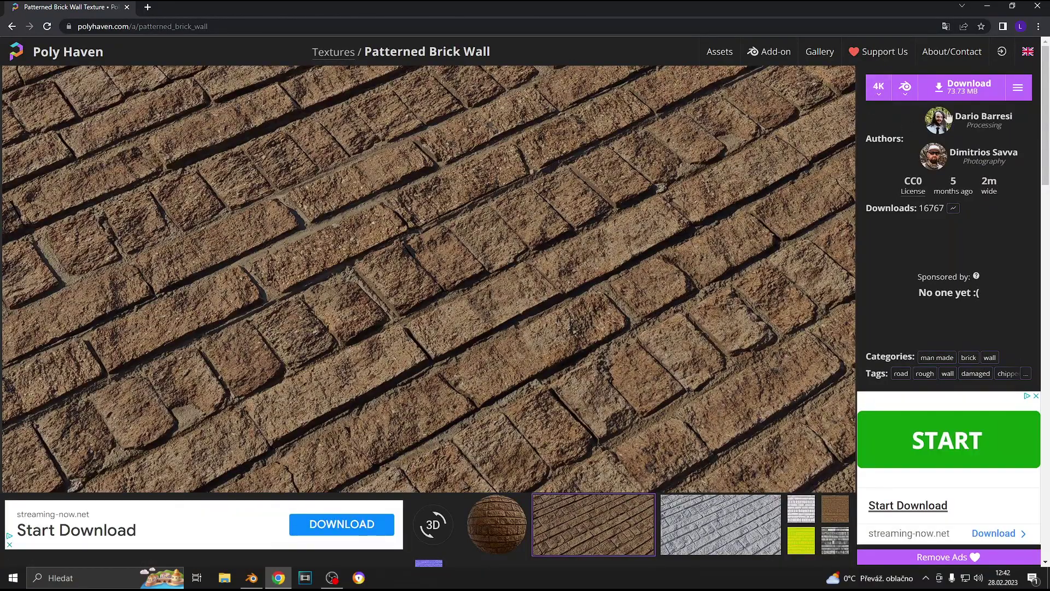
pyautogui.click(963, 87)
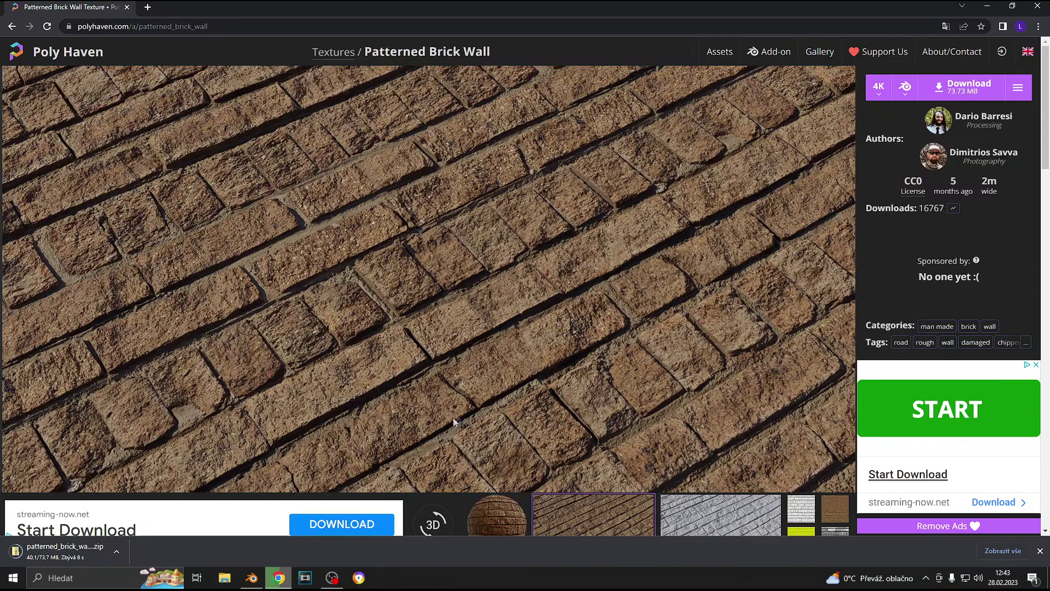
pyautogui.click(230, 579)
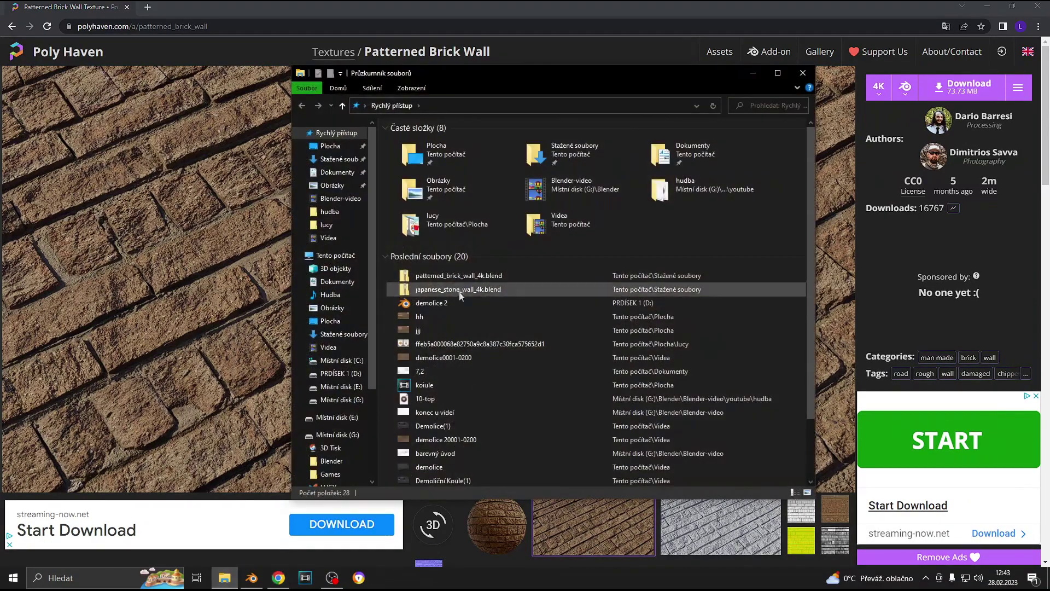
# Extract the patterned_brick_wall_4k zip in Downloads with 7-Zip, then close Explorer for Blender
pyautogui.click(334, 334)
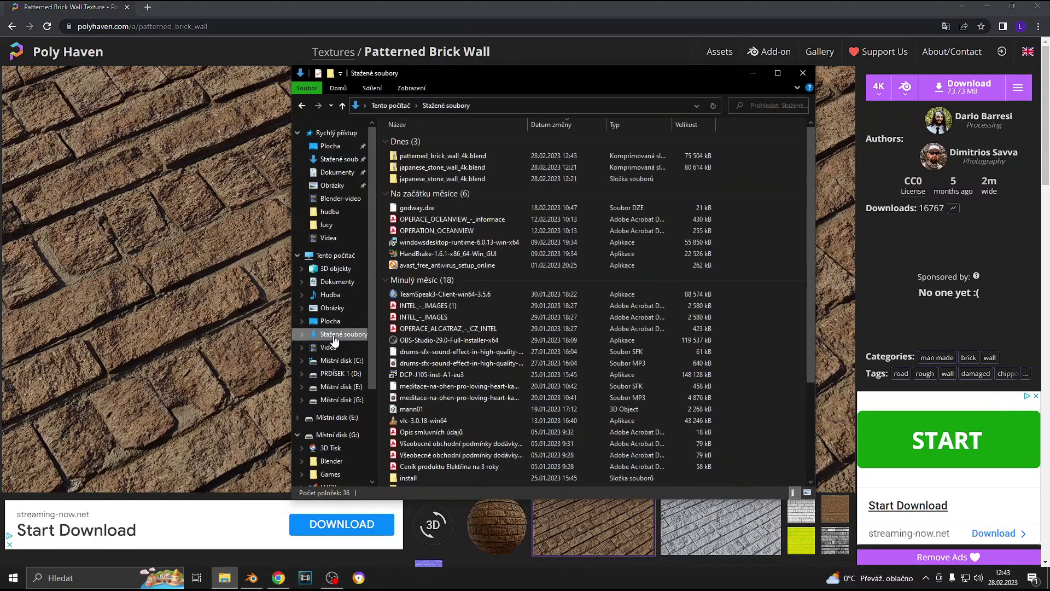
pyautogui.click(480, 156)
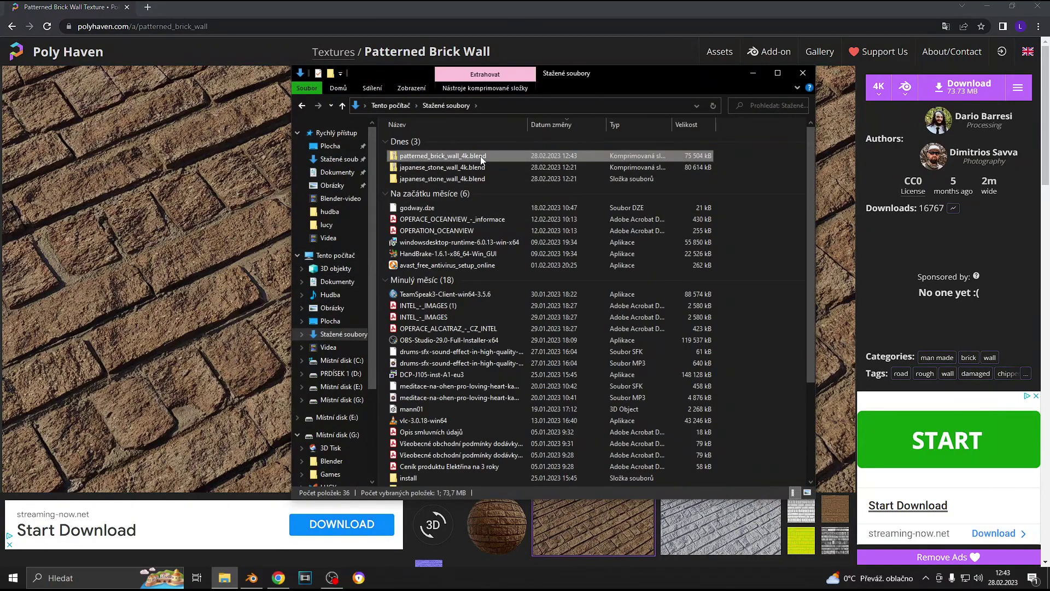
pyautogui.rightClick(480, 156)
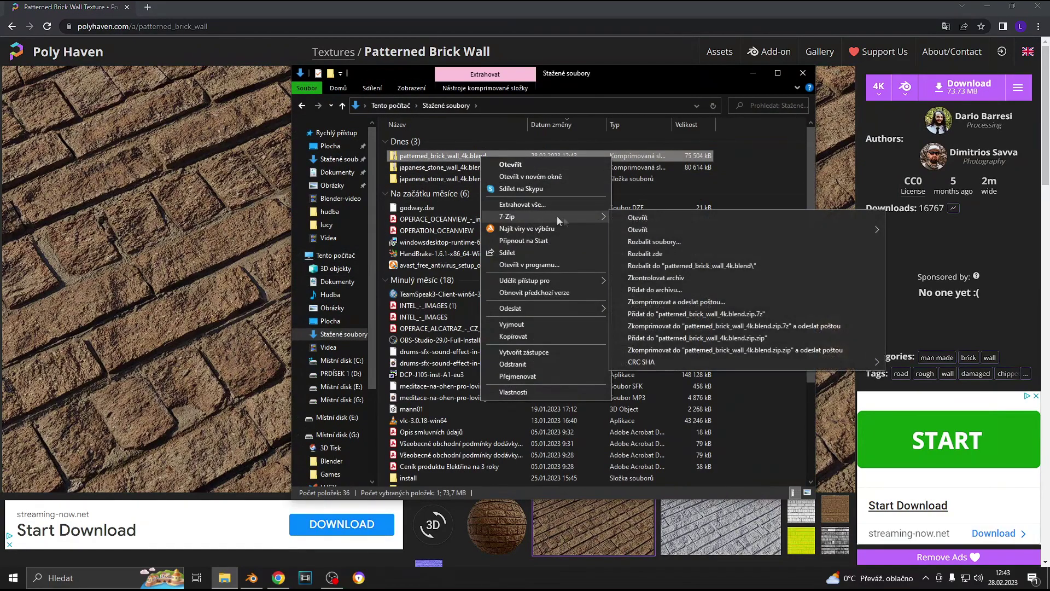
pyautogui.click(657, 243)
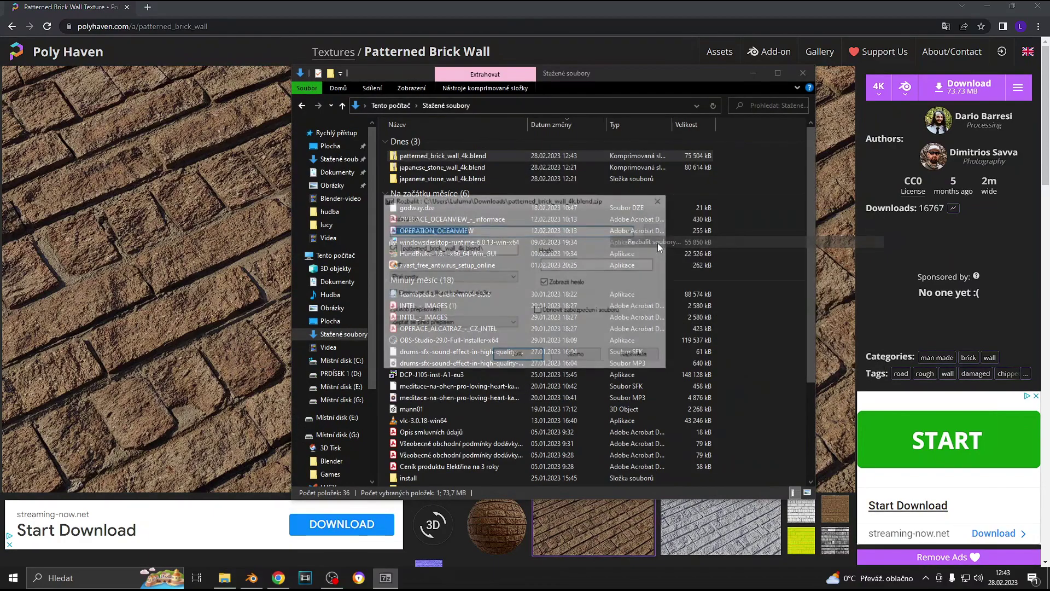
pyautogui.click(527, 355)
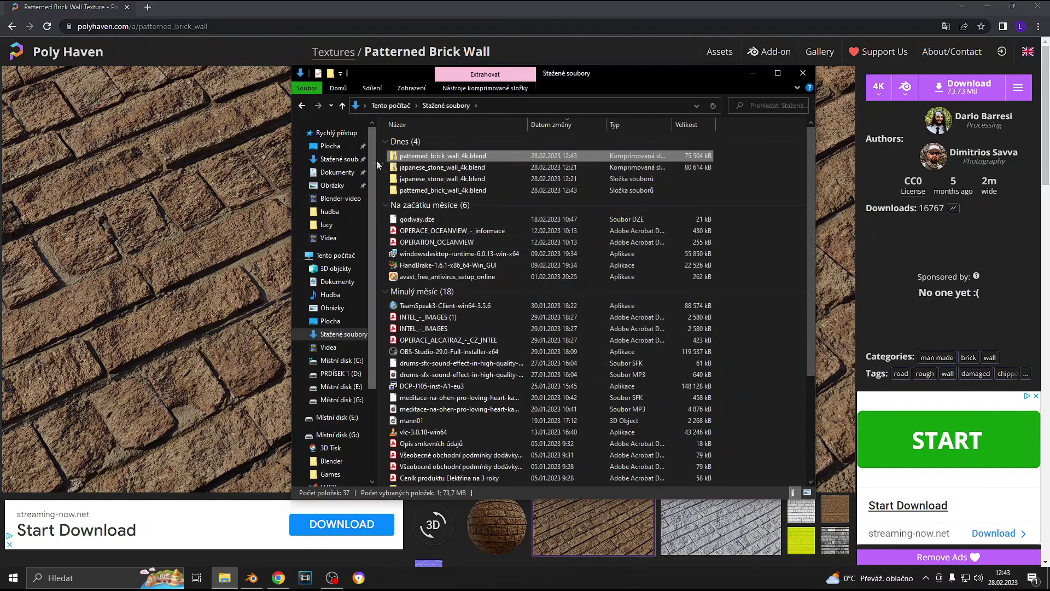
pyautogui.keyDown('ctrl'); pyautogui.click(405, 167); pyautogui.keyUp('ctrl')
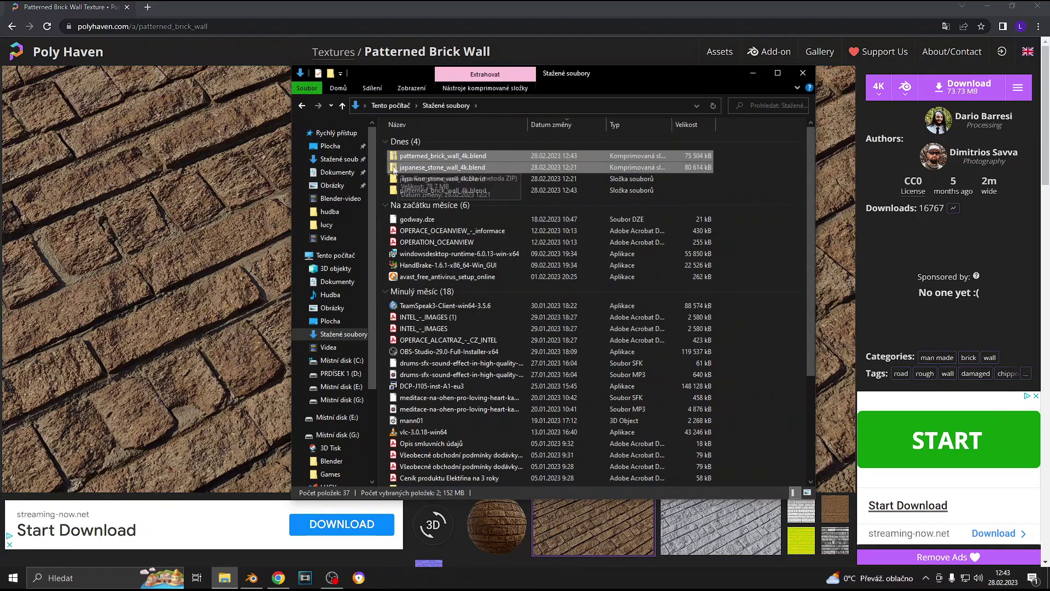
pyautogui.click(385, 169)
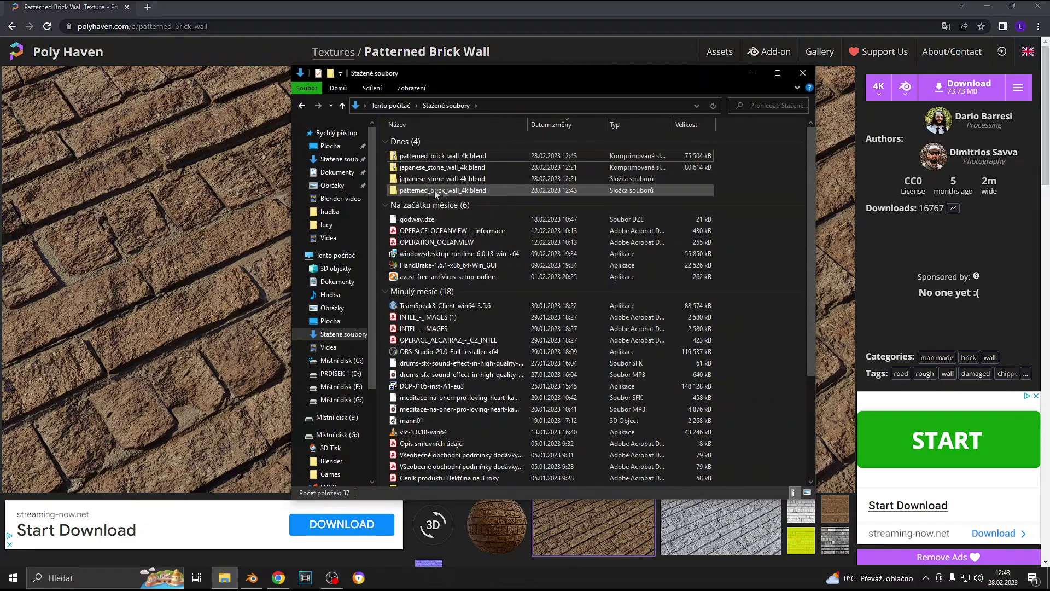
pyautogui.click(802, 72)
pyautogui.click(987, 6)
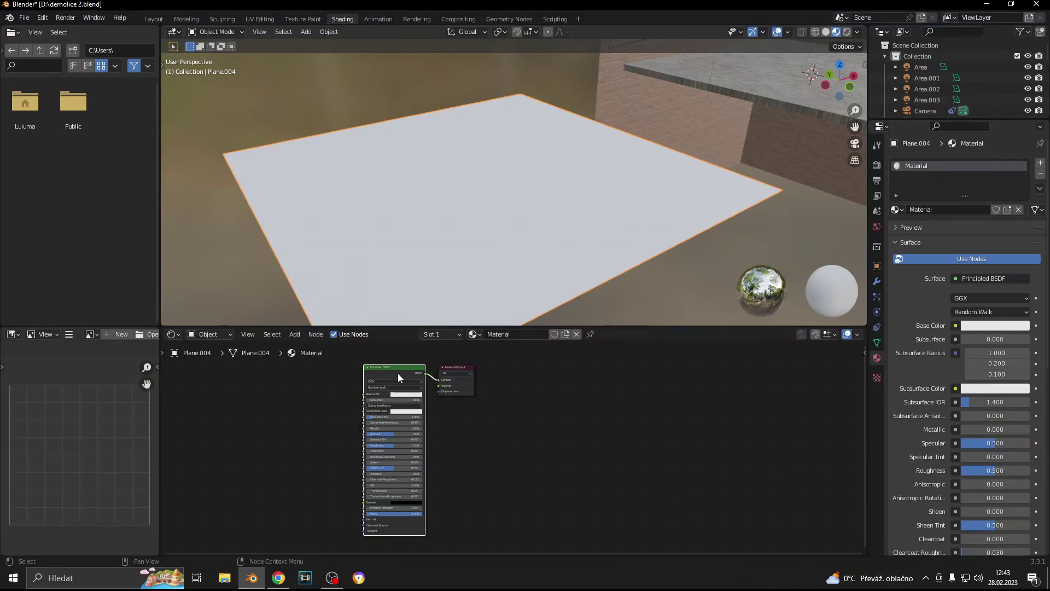
# Wire all four maps from patterned_brick_wall_4k.blend/textures into the Principled BSDF via Principled Texture Setup
pyautogui.hotkey('ctrl', 'shift', 't')
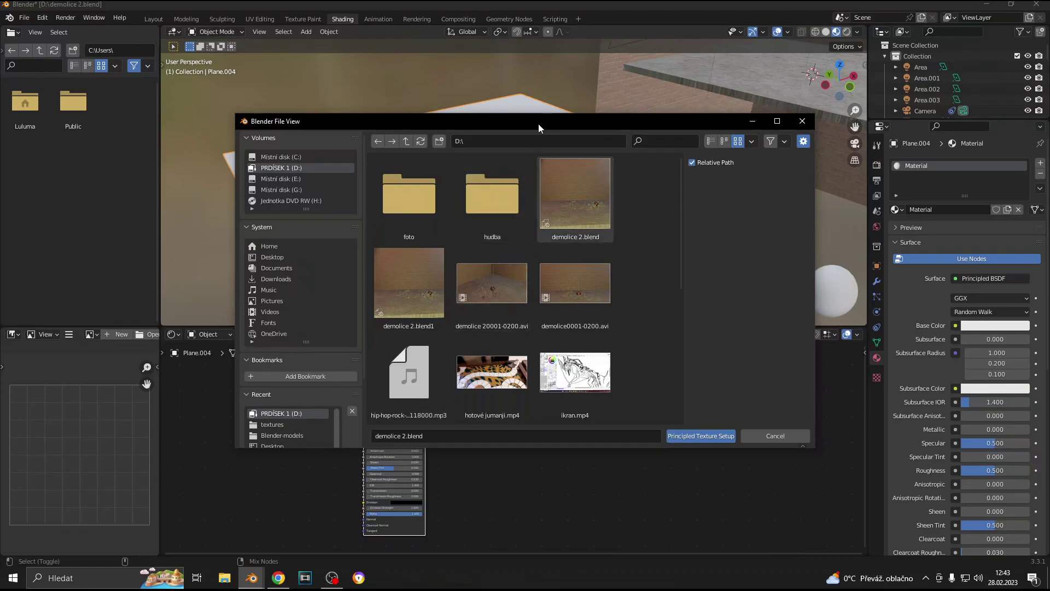
pyautogui.moveTo(539, 127); pyautogui.dragTo(744, 87)
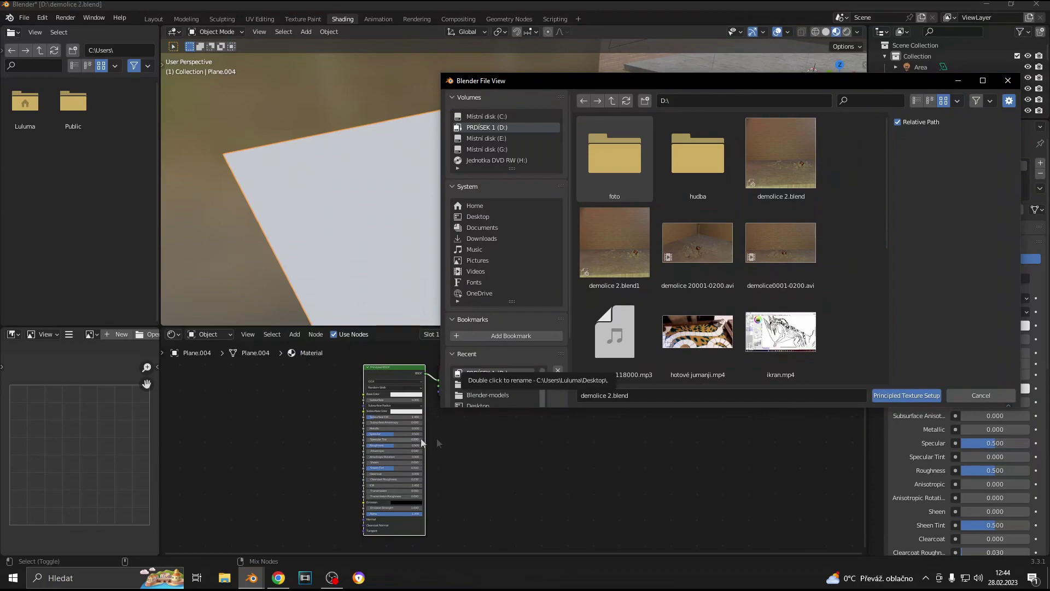
pyautogui.moveTo(723, 88)
pyautogui.mouseDown()
pyautogui.moveTo(756, 66)
pyautogui.moveTo(700, 70)
pyautogui.mouseUp()
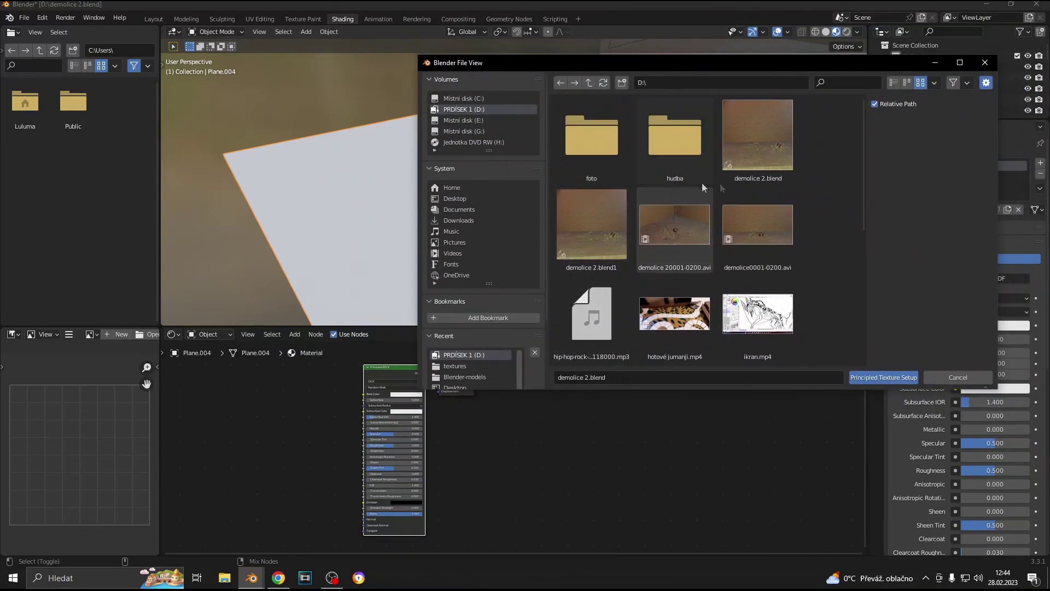
pyautogui.click(453, 220)
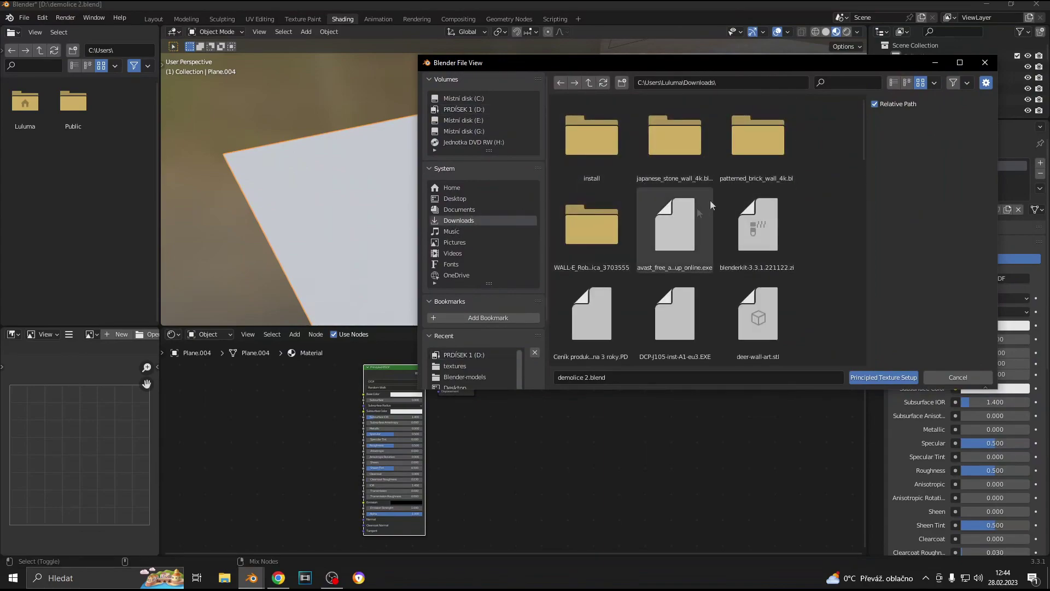
pyautogui.click(761, 171)
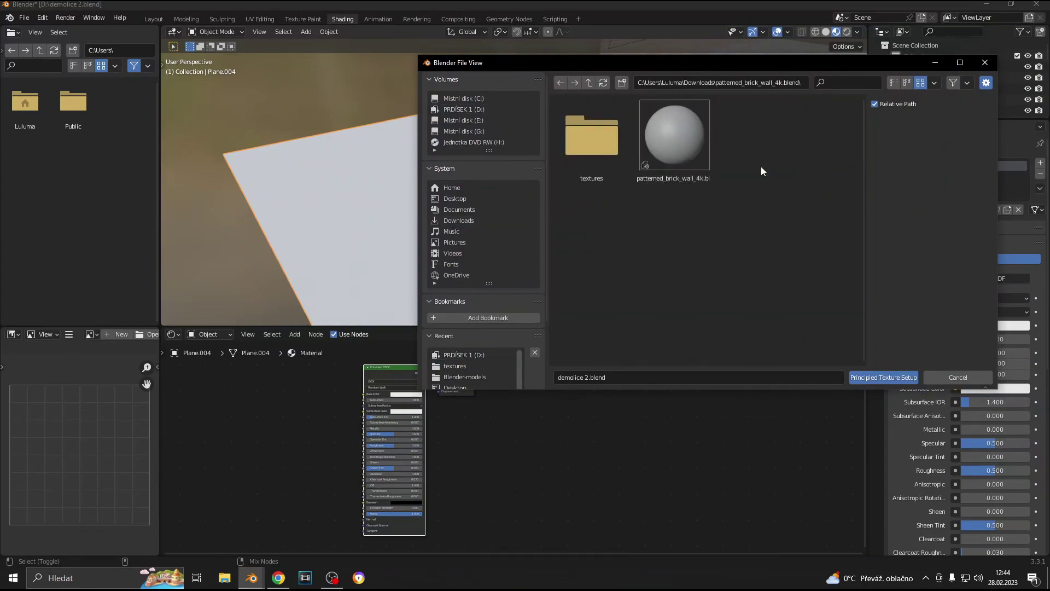
pyautogui.click(593, 156)
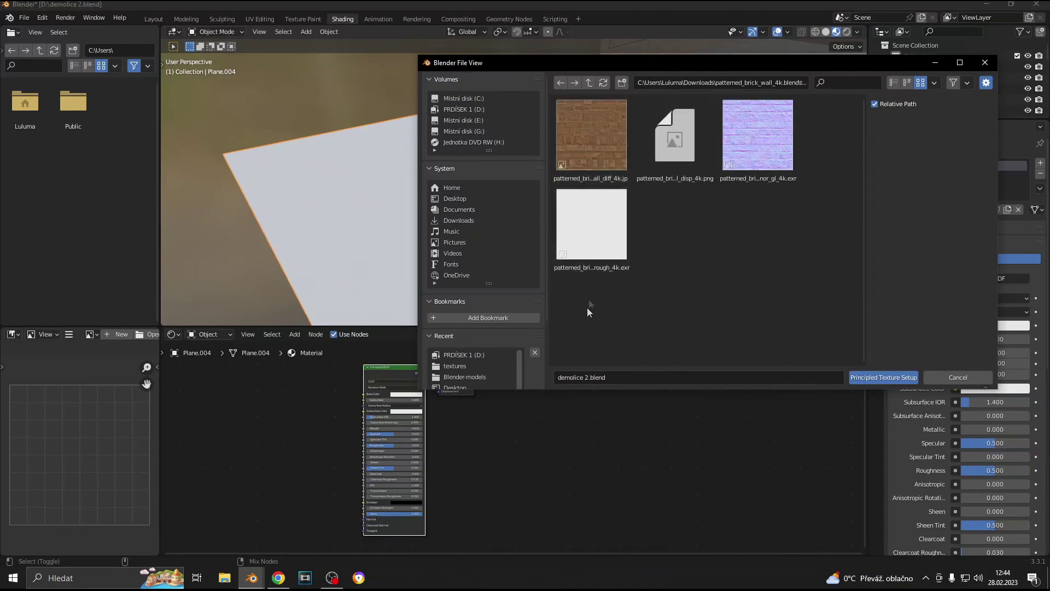
pyautogui.moveTo(586, 307); pyautogui.dragTo(796, 138)
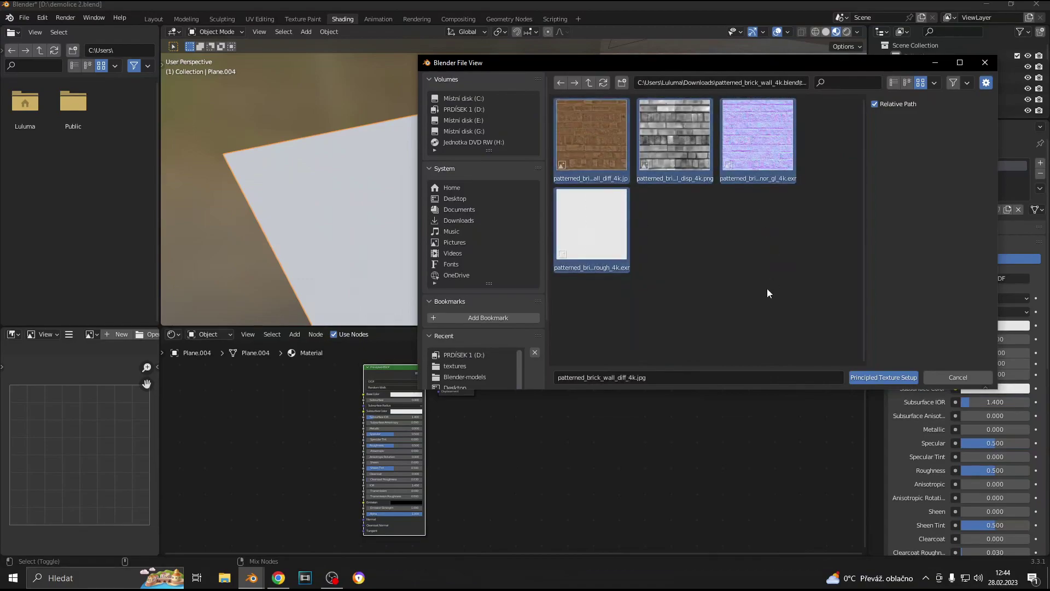
pyautogui.click(872, 379)
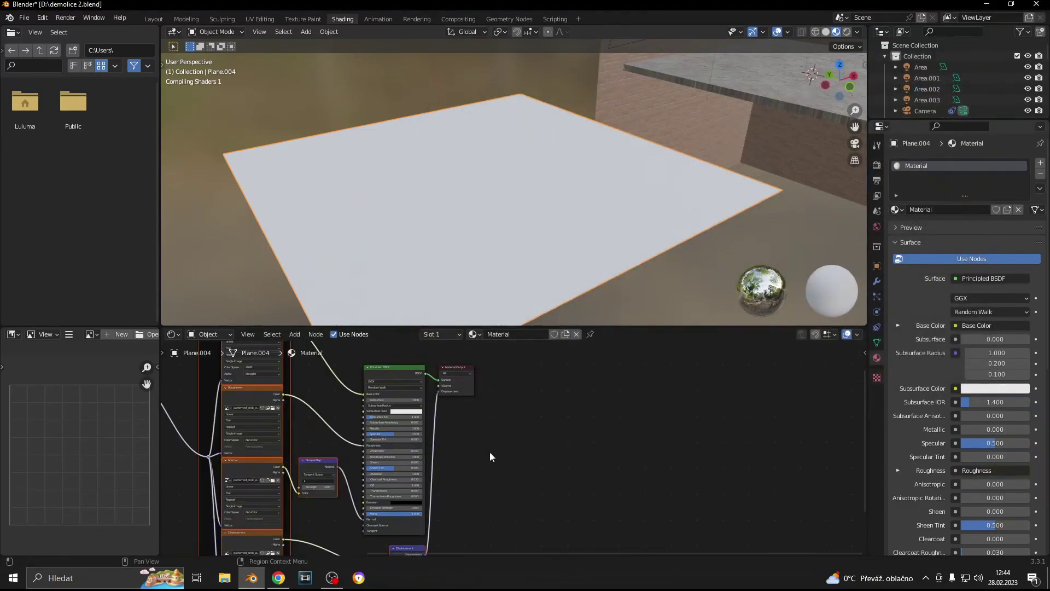
# Orbit and zoom around Plane.004 to inspect its brick wall texture from several angles
pyautogui.scroll(-1, 490, 452)
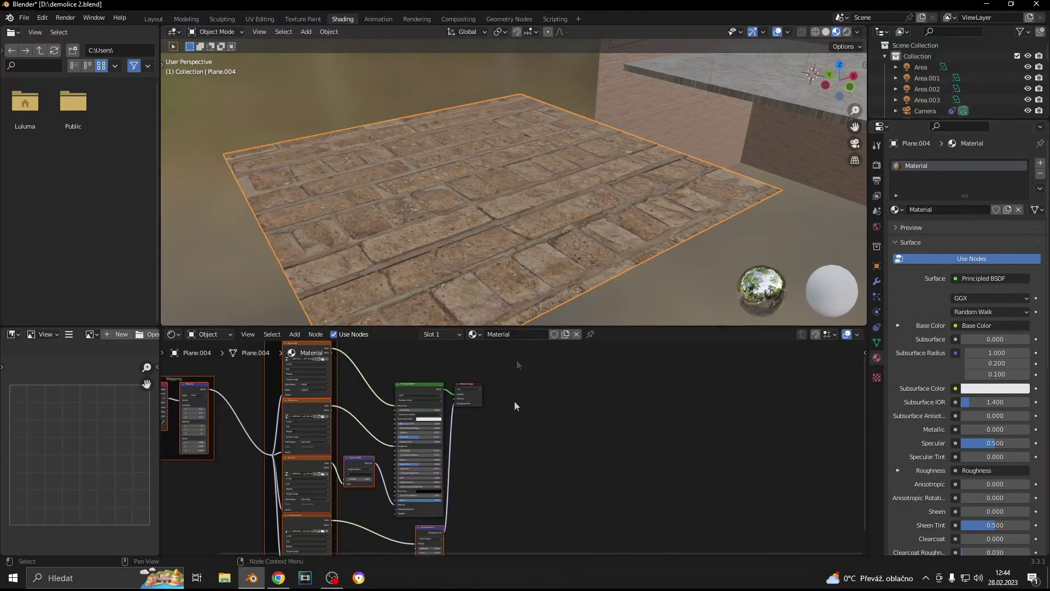
pyautogui.moveTo(641, 237); pyautogui.dragTo(636, 244, button='middle')
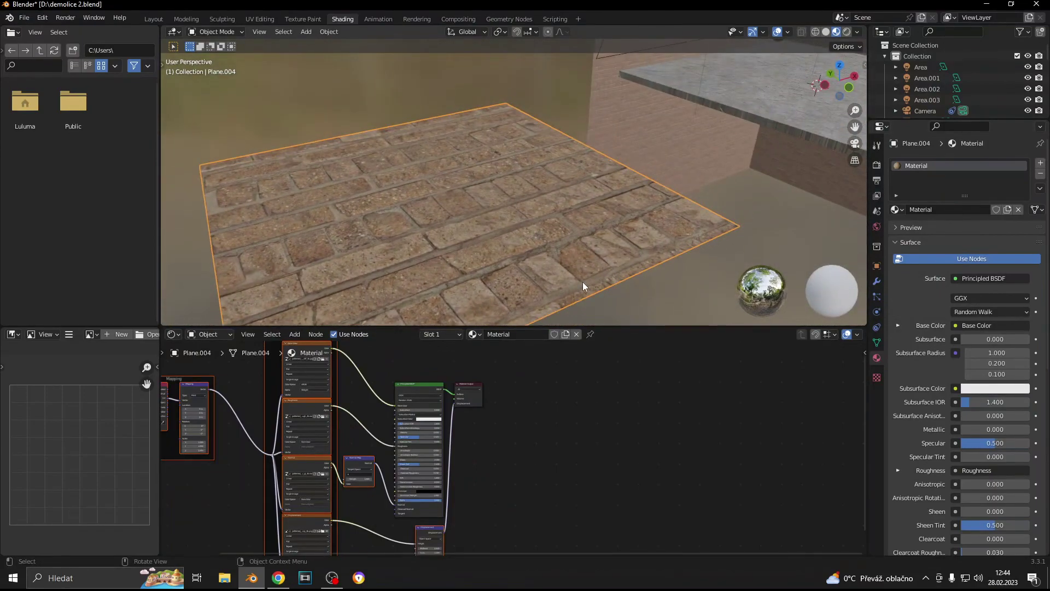
pyautogui.scroll(-1, 428, 383)
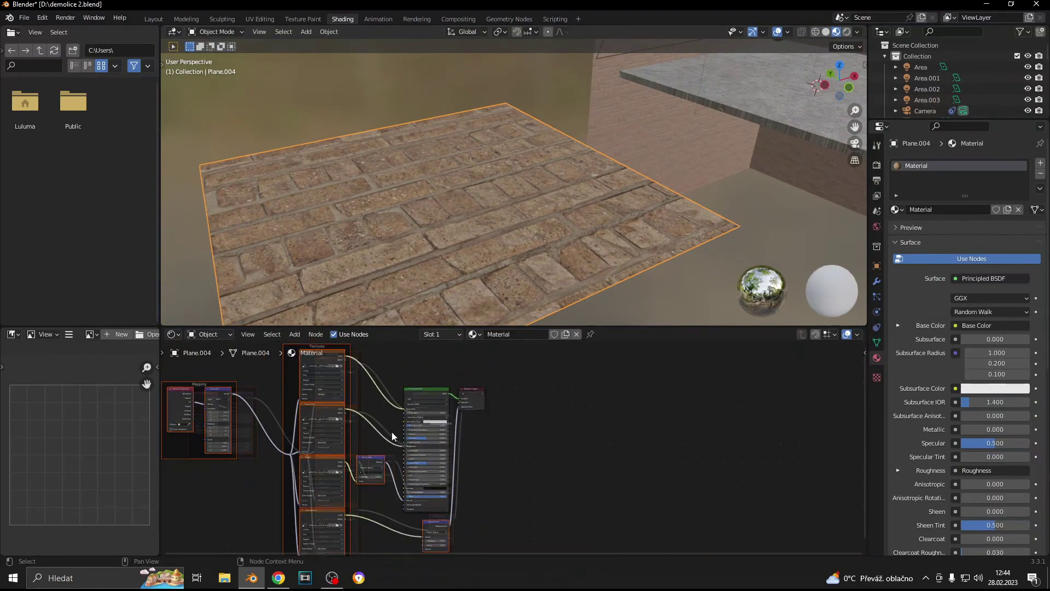
pyautogui.scroll(-1, 350, 442)
pyautogui.scroll(1, 350, 444)
pyautogui.scroll(1, 327, 470)
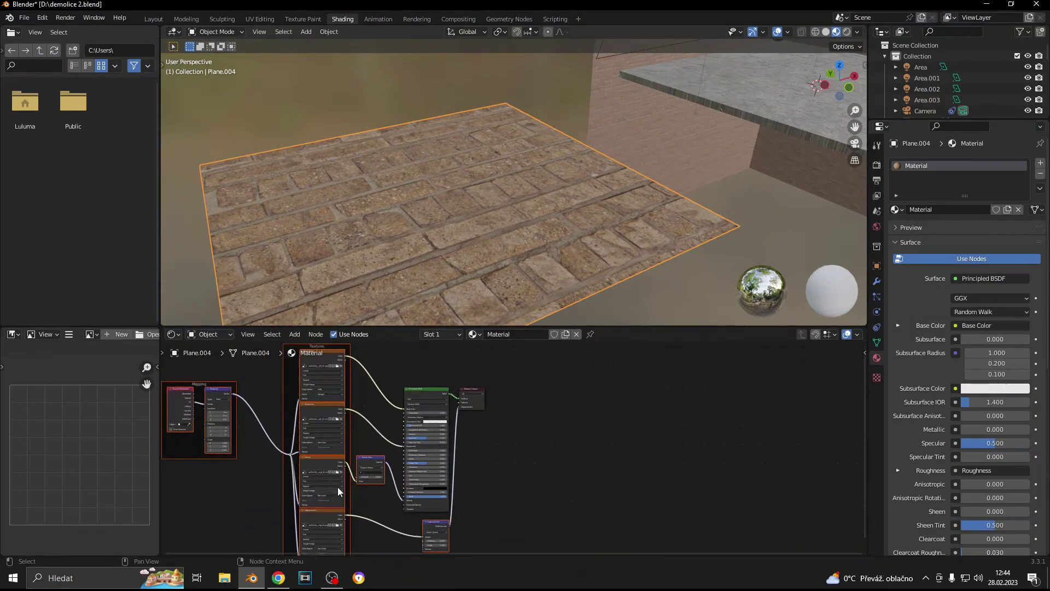
pyautogui.scroll(1, 336, 487)
pyautogui.scroll(-1, 492, 437)
pyautogui.moveTo(609, 179)
pyautogui.mouseDown(button='middle')
pyautogui.moveTo(595, 201)
pyautogui.moveTo(622, 192)
pyautogui.mouseUp(button='middle')
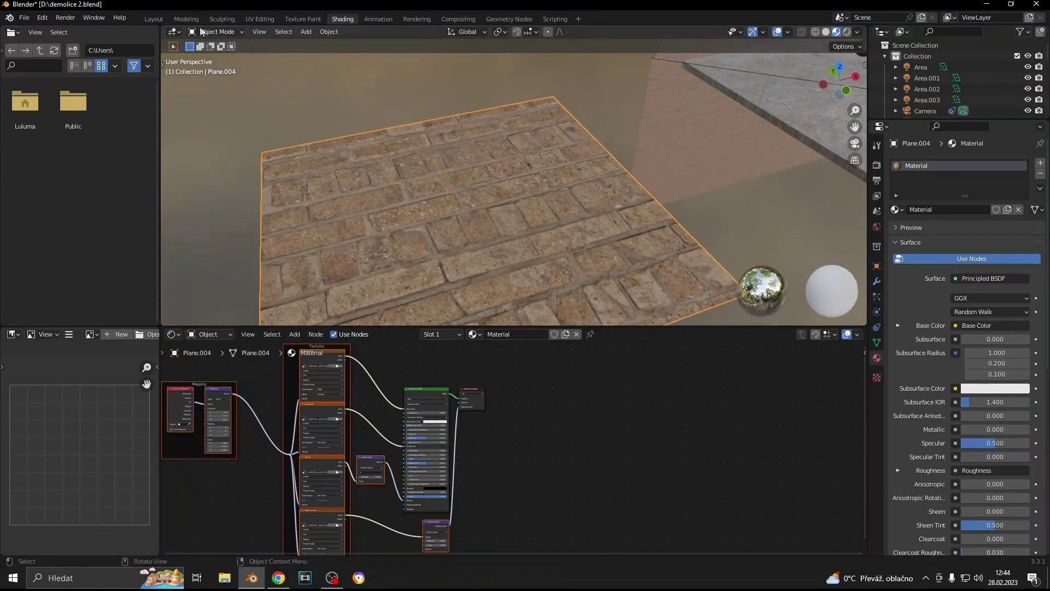
pyautogui.scroll(-2, 513, 212)
pyautogui.scroll(-1, 513, 213)
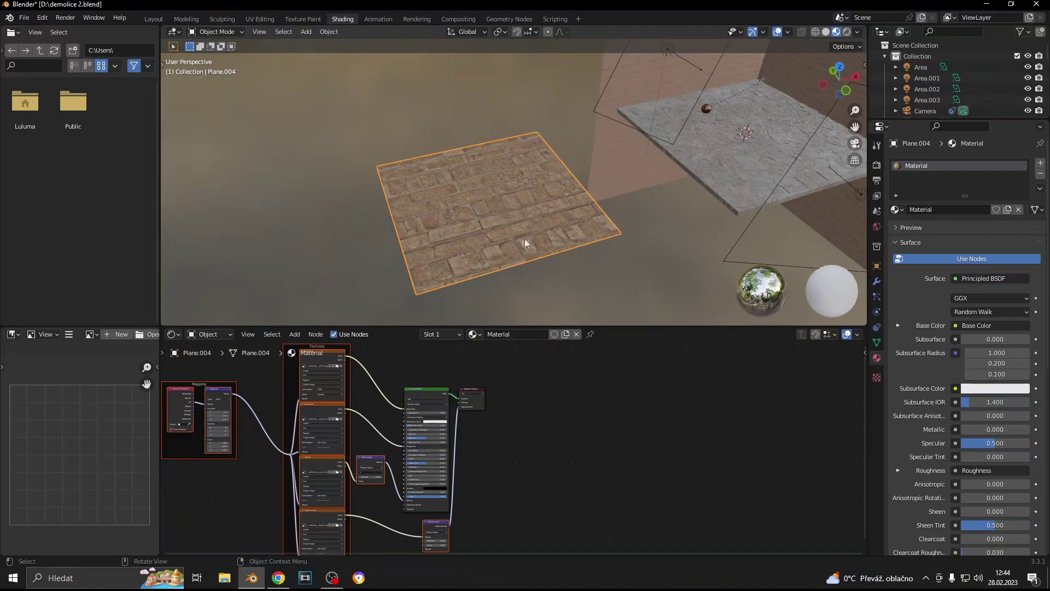
pyautogui.moveTo(524, 238); pyautogui.dragTo(533, 259, button='middle')
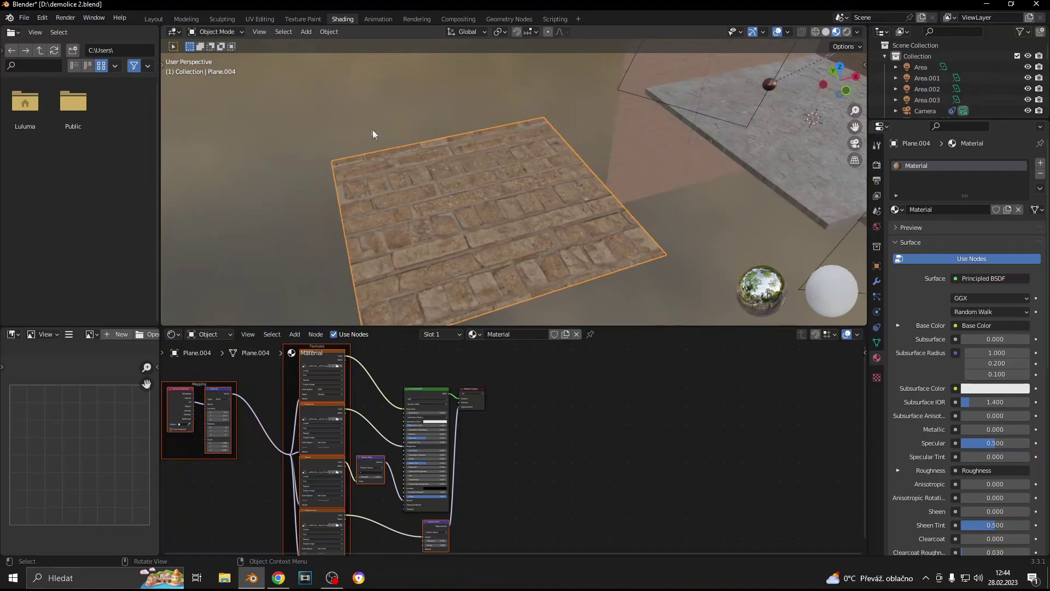
# In UV Editing, frame the brick plane in top orthographic view with material preview shading
pyautogui.click(261, 19)
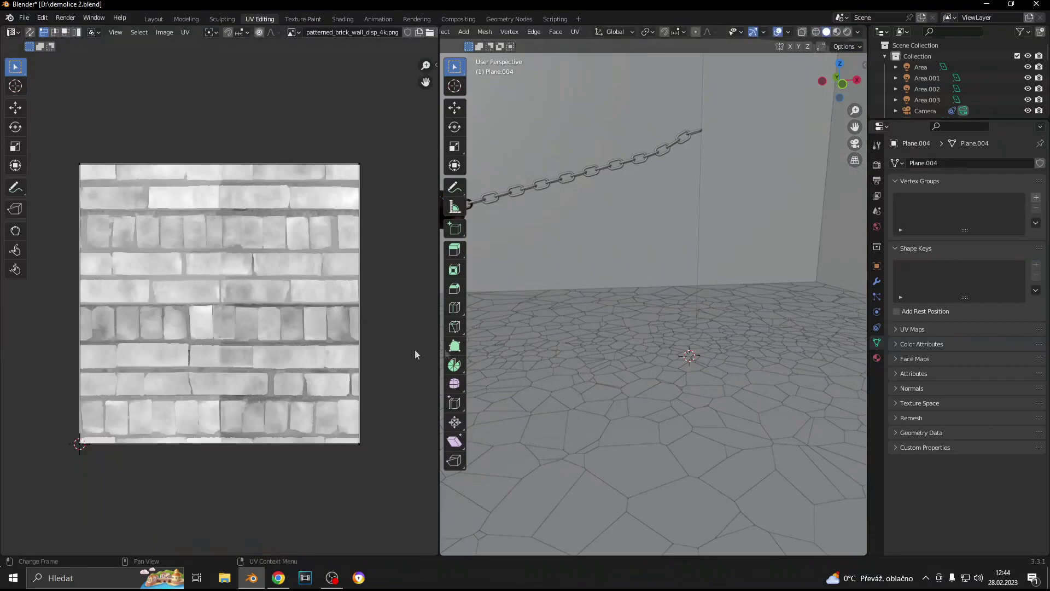
pyautogui.press('Home')
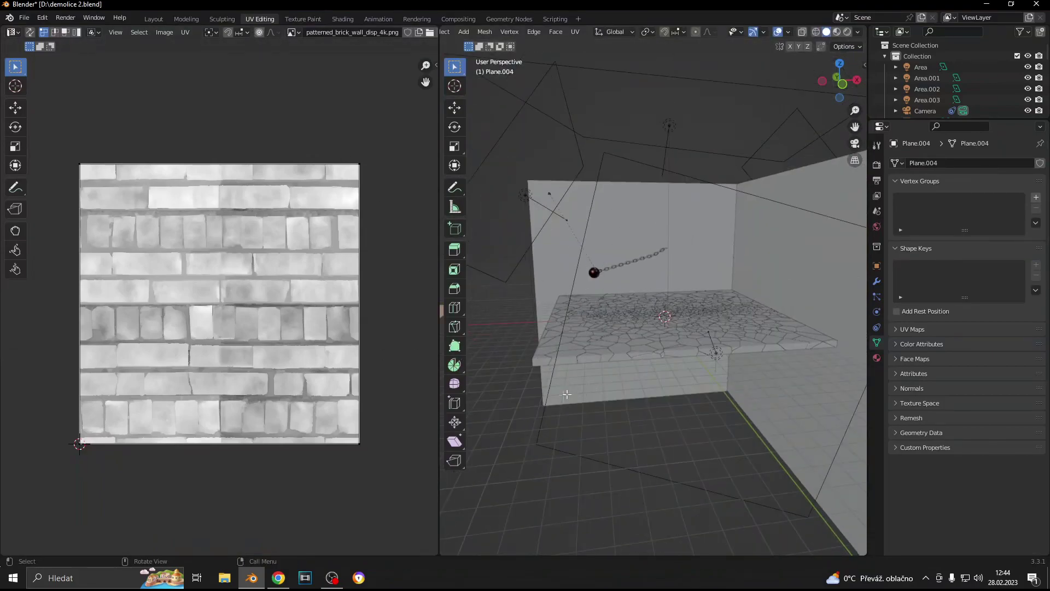
pyautogui.press('KP_Decimal')
pyautogui.press('KP_7')
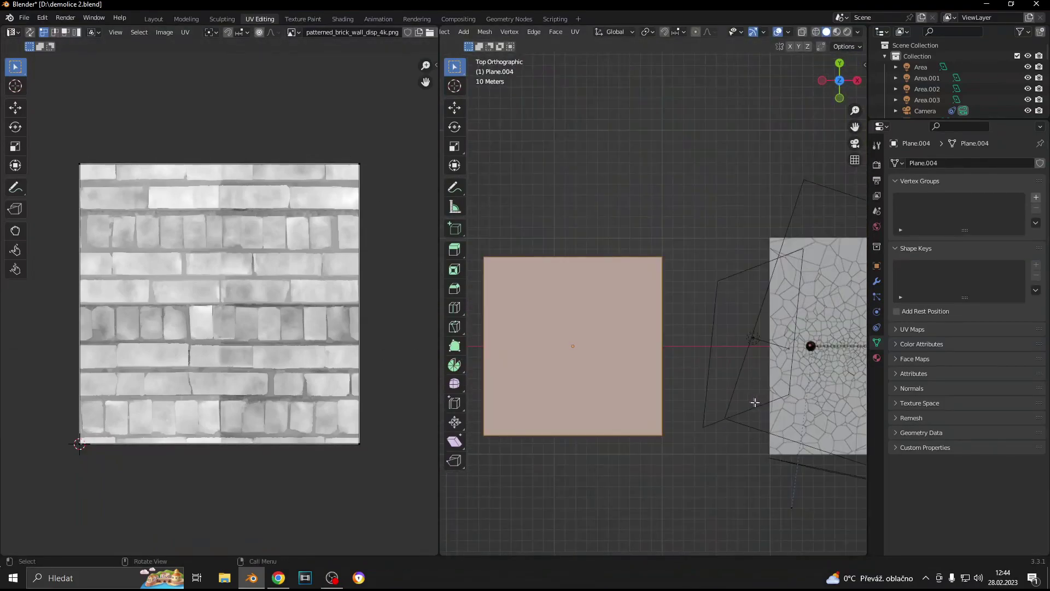
pyautogui.scroll(2, 755, 402)
pyautogui.scroll(1, 678, 418)
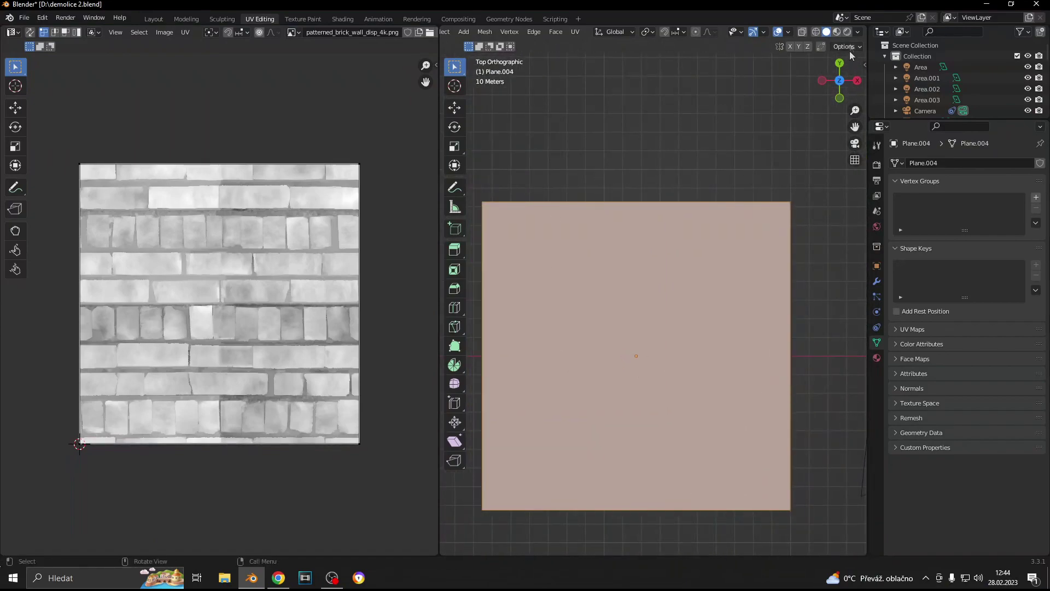
pyautogui.click(837, 32)
# Project the plane's UVs from view and scale them up twice so the bricks repeat smaller
pyautogui.press('u')
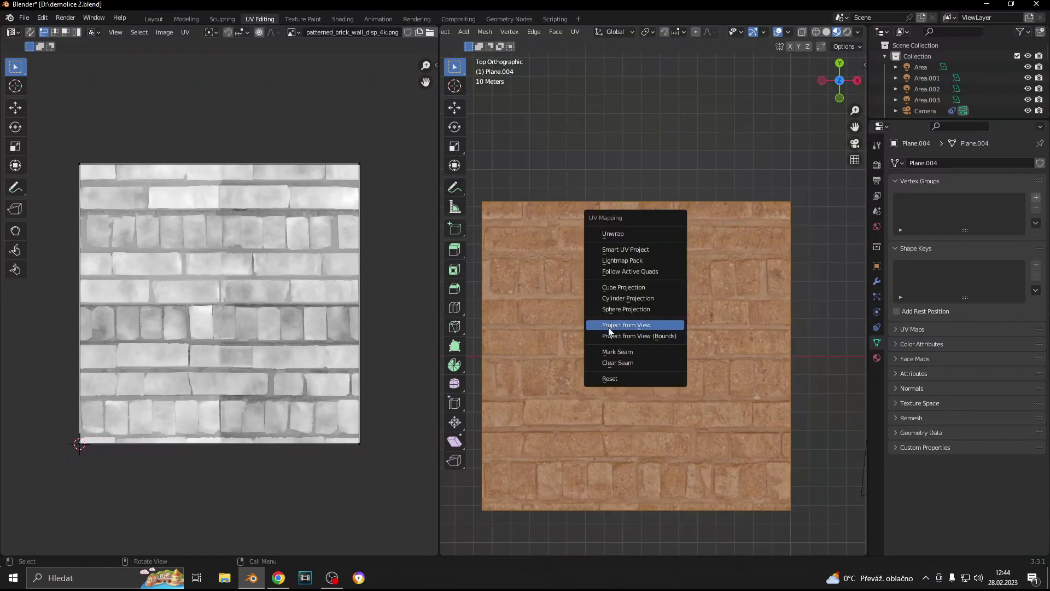
pyautogui.click(644, 327)
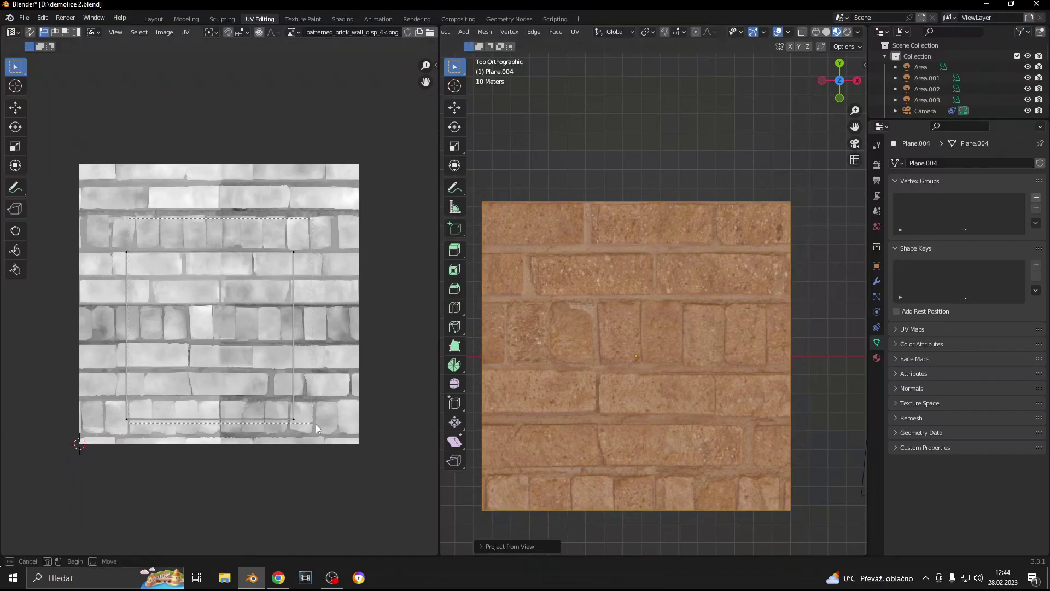
pyautogui.click(126, 252)
pyautogui.moveTo(76, 228); pyautogui.dragTo(353, 450)
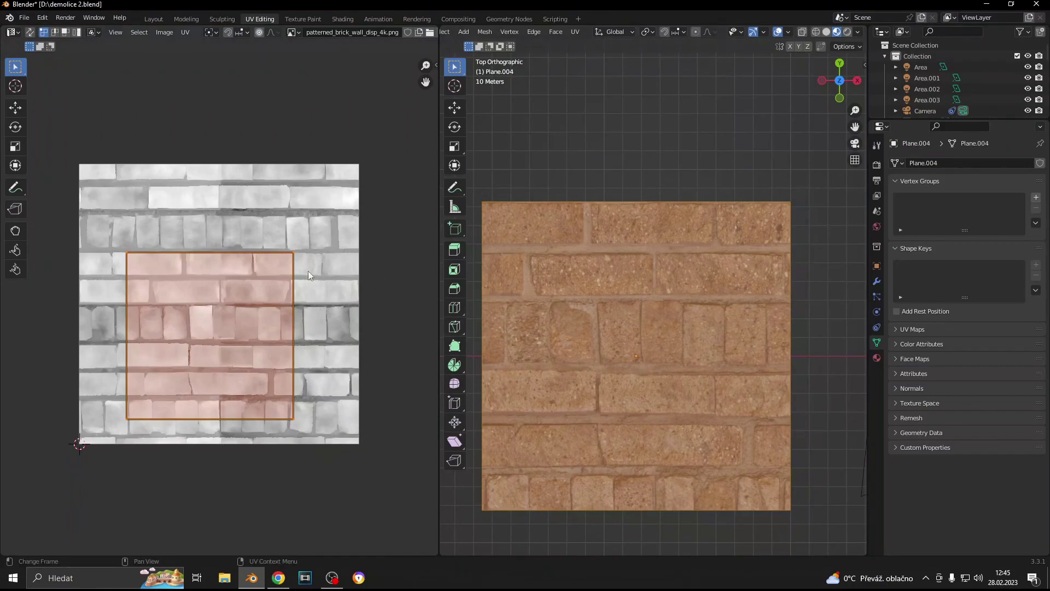
pyautogui.press('s')
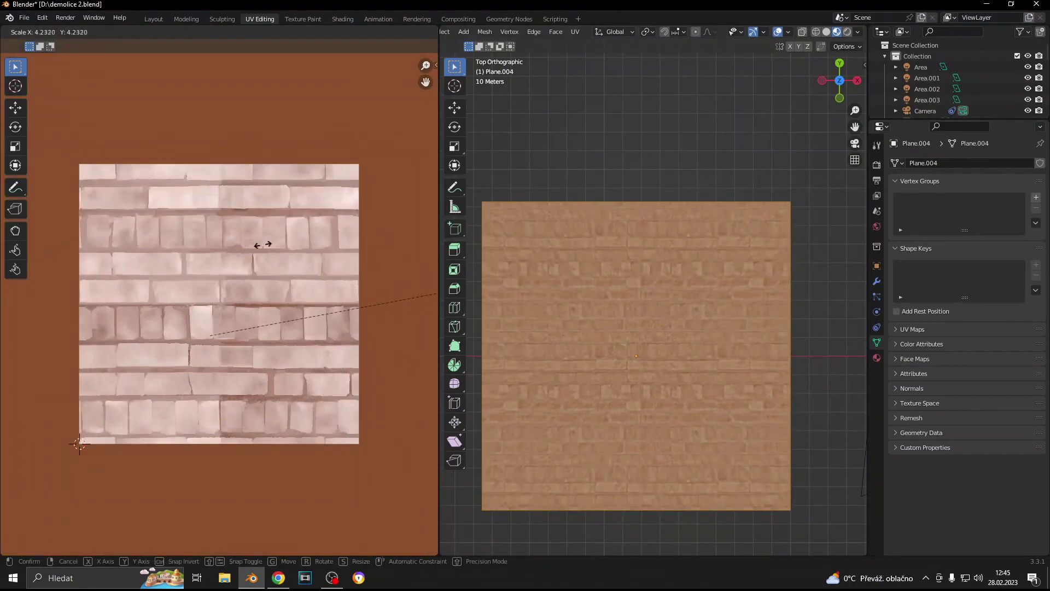
pyautogui.click(263, 245)
pyautogui.scroll(-2, 313, 286)
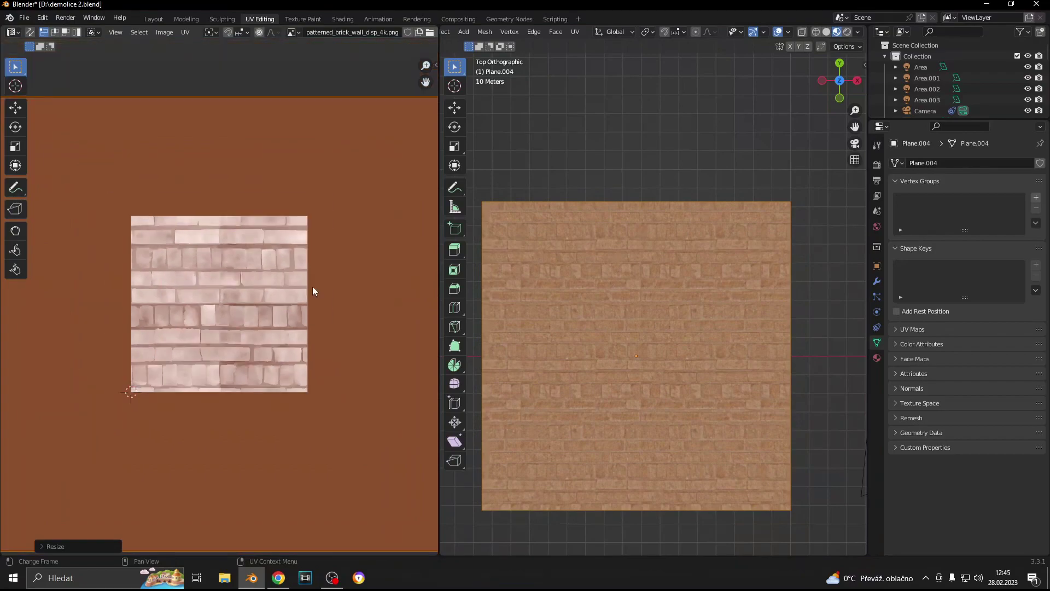
pyautogui.scroll(-1, 310, 295)
pyautogui.press('s')
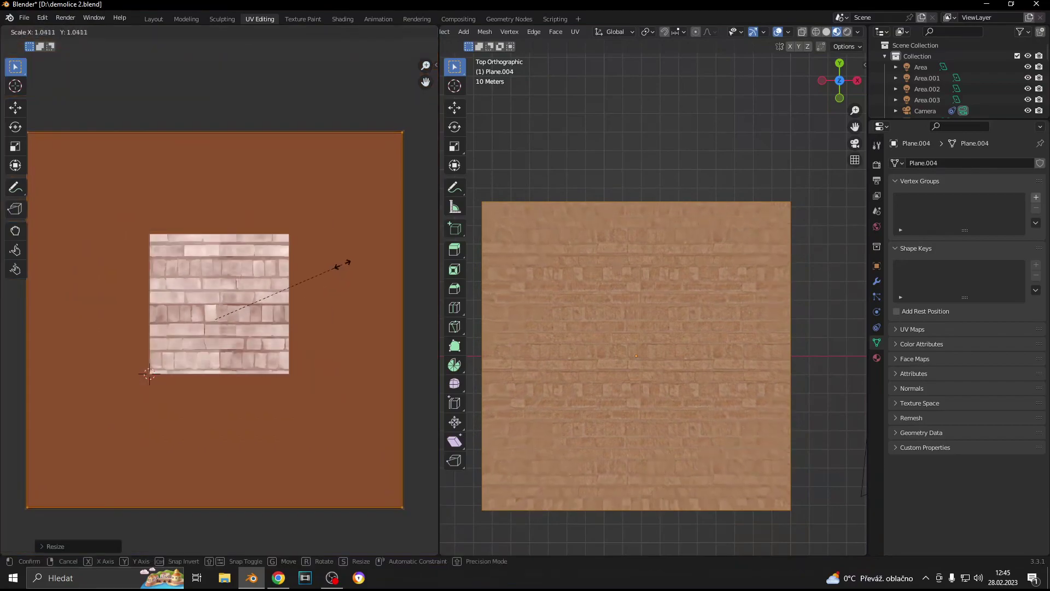
pyautogui.click(352, 263)
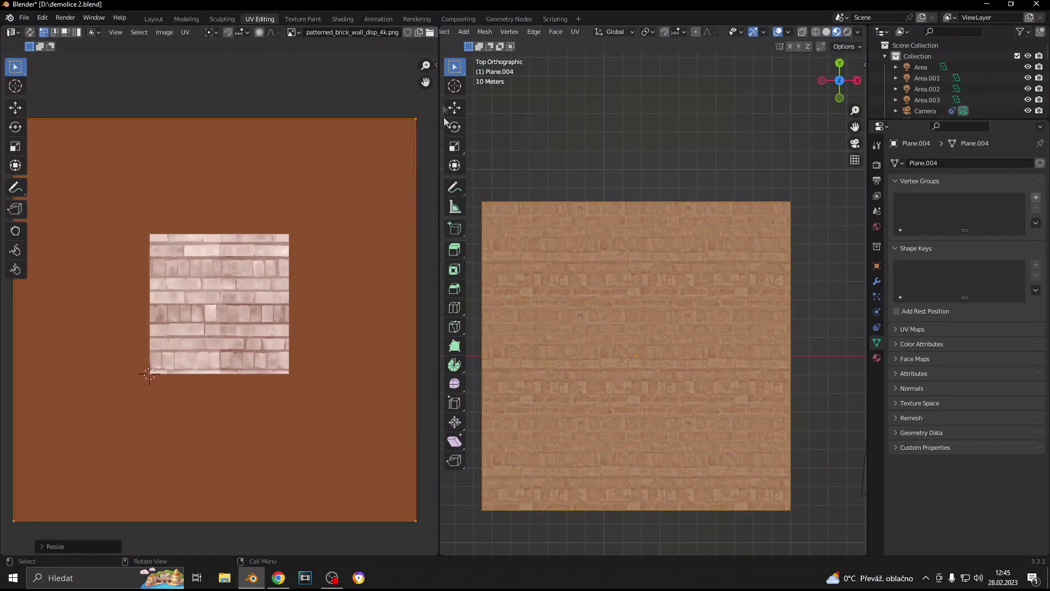
# Back in Layout, reselect Plane.004 and rotate it 90° about X so it stands upright
pyautogui.click(154, 19)
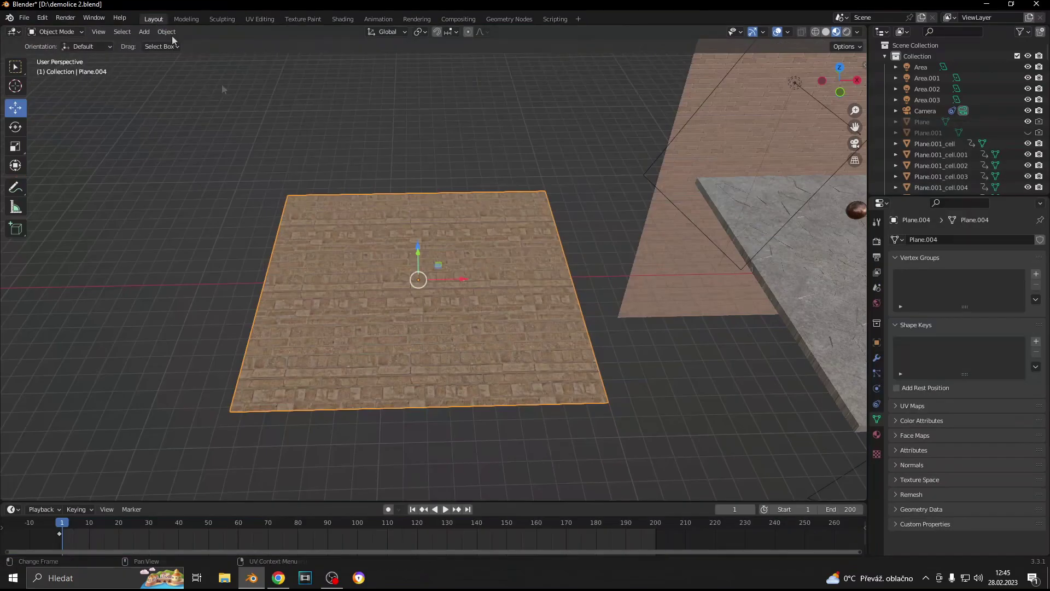
pyautogui.click(615, 396)
pyautogui.moveTo(615, 396)
pyautogui.mouseDown(button='middle')
pyautogui.moveTo(659, 447)
pyautogui.moveTo(628, 375)
pyautogui.mouseUp(button='middle')
pyautogui.hotkey('ctrl', 'z')
pyautogui.moveTo(534, 392); pyautogui.dragTo(573, 393, button='middle')
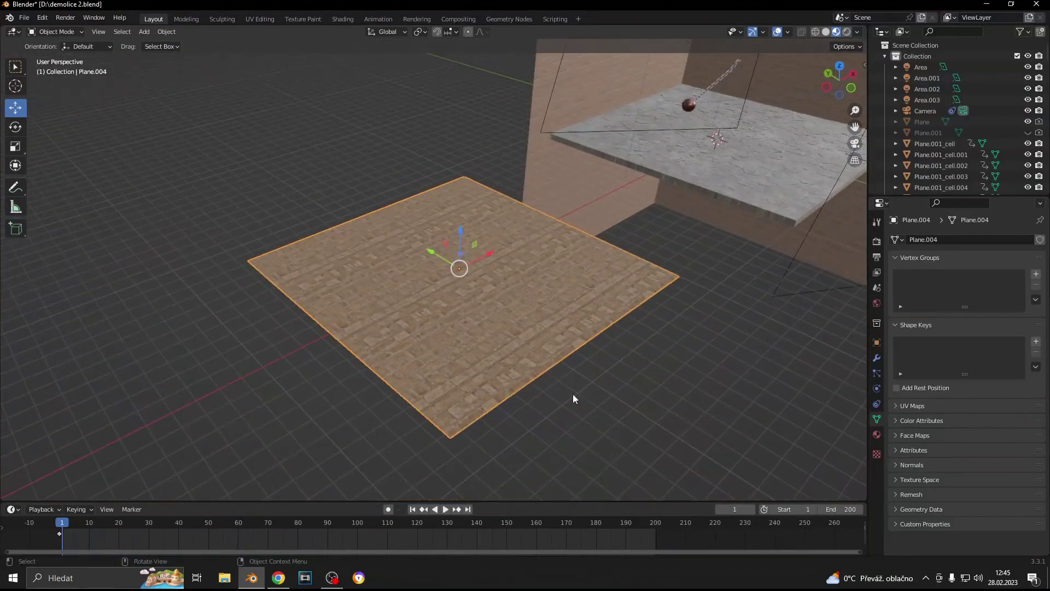
pyautogui.write('rx90')
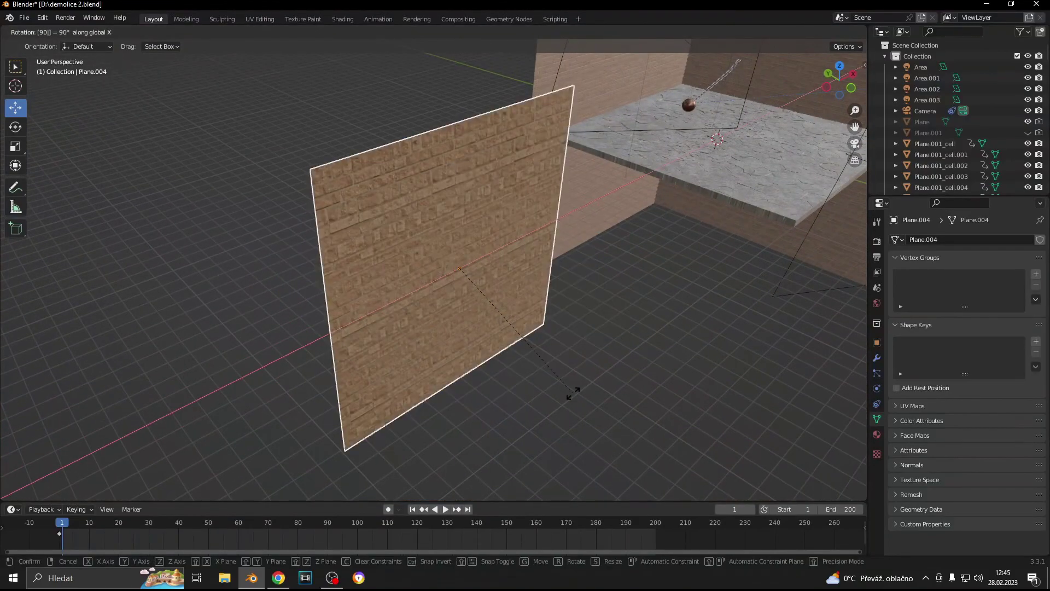
pyautogui.press('Return')
pyautogui.moveTo(624, 245)
pyautogui.mouseDown(button='middle')
pyautogui.moveTo(653, 278)
pyautogui.moveTo(540, 351)
pyautogui.moveTo(361, 279)
pyautogui.mouseUp(button='middle')
# Slide the upright plane along X and switch the viewport to Rendered shading
pyautogui.press('g')
pyautogui.press('x')
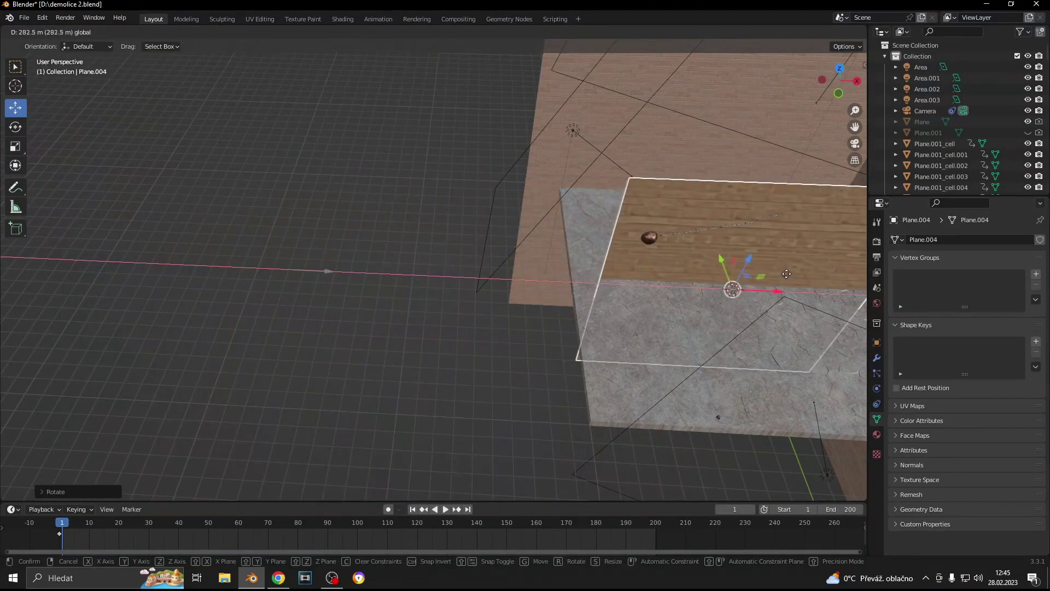
pyautogui.click(492, 266)
pyautogui.moveTo(492, 266)
pyautogui.mouseDown(button='middle')
pyautogui.moveTo(608, 307)
pyautogui.moveTo(588, 339)
pyautogui.moveTo(498, 312)
pyautogui.moveTo(521, 323)
pyautogui.moveTo(496, 304)
pyautogui.mouseUp(button='middle')
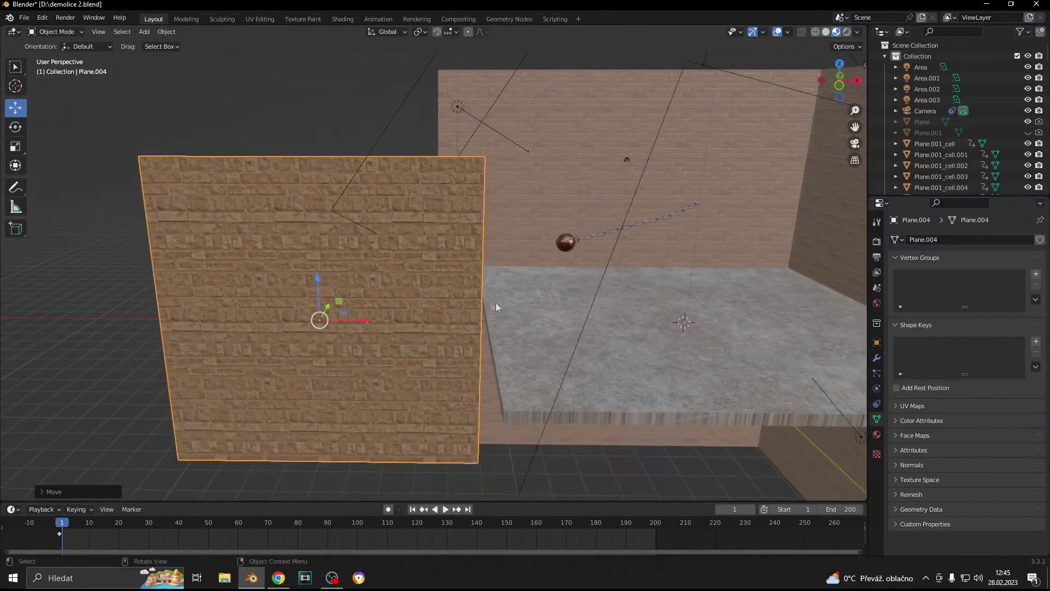
pyautogui.scroll(2, 494, 303)
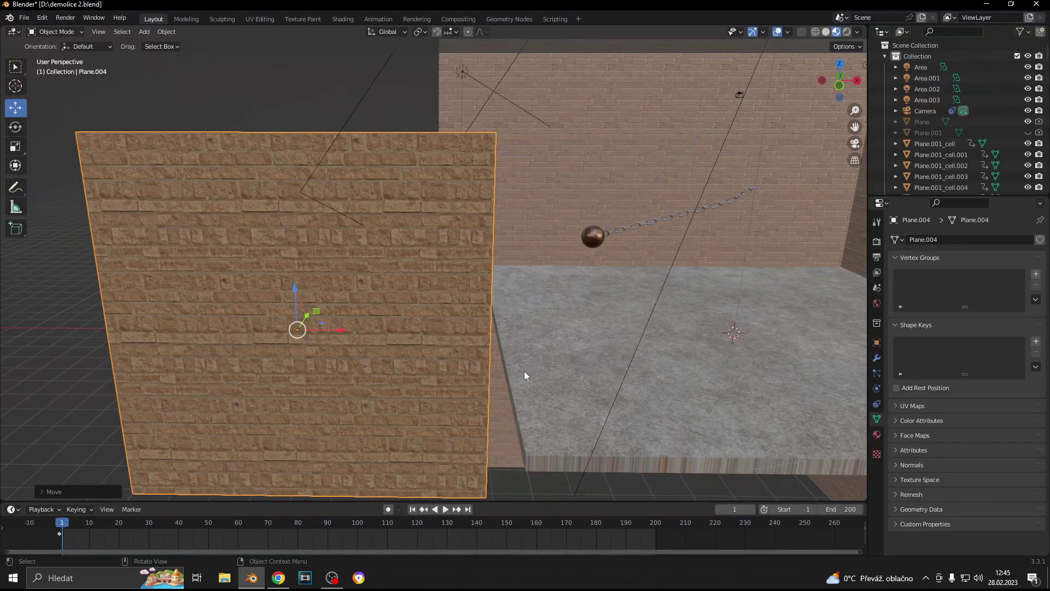
pyautogui.moveTo(524, 375)
pyautogui.mouseDown(button='middle')
pyautogui.moveTo(536, 356)
pyautogui.moveTo(528, 352)
pyautogui.moveTo(447, 382)
pyautogui.moveTo(509, 370)
pyautogui.mouseUp(button='middle')
pyautogui.click(847, 32)
# Move the plane against the room's back wall, then deselect it and view from the left
pyautogui.press('g')
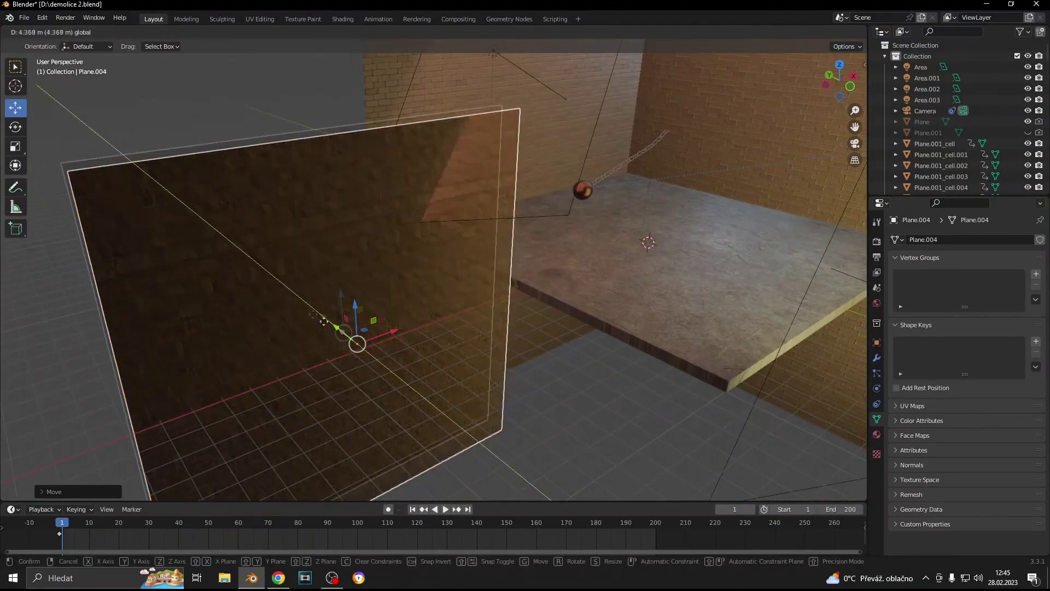
pyautogui.click(476, 344)
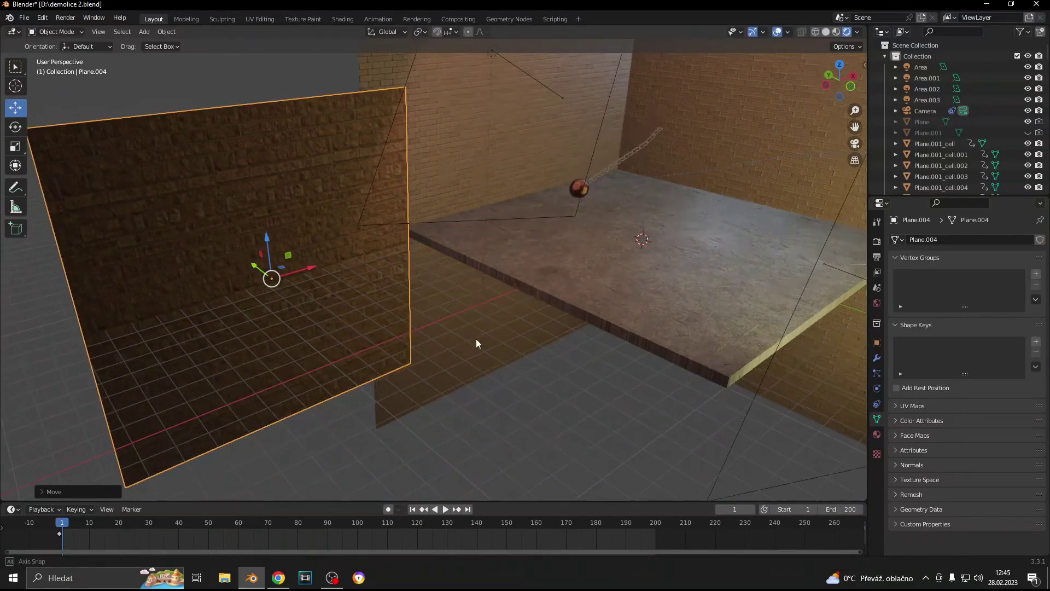
pyautogui.moveTo(476, 344)
pyautogui.mouseDown(button='middle')
pyautogui.moveTo(405, 322)
pyautogui.moveTo(429, 284)
pyautogui.mouseUp(button='middle')
pyautogui.press('g')
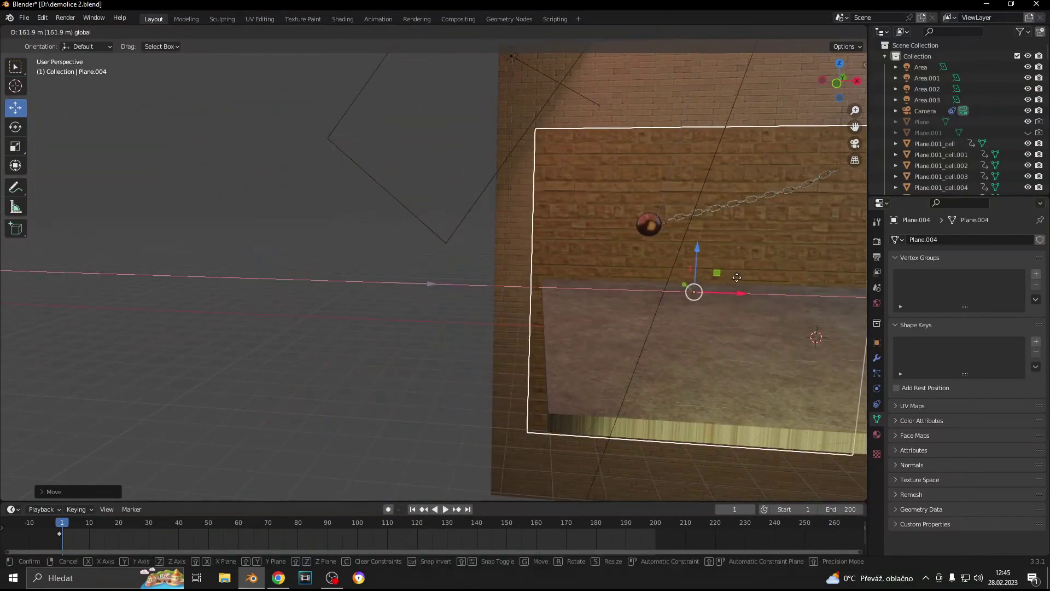
pyautogui.click(737, 277)
pyautogui.moveTo(736, 277)
pyautogui.mouseDown(button='middle')
pyautogui.moveTo(572, 386)
pyautogui.moveTo(236, 406)
pyautogui.mouseUp(button='middle')
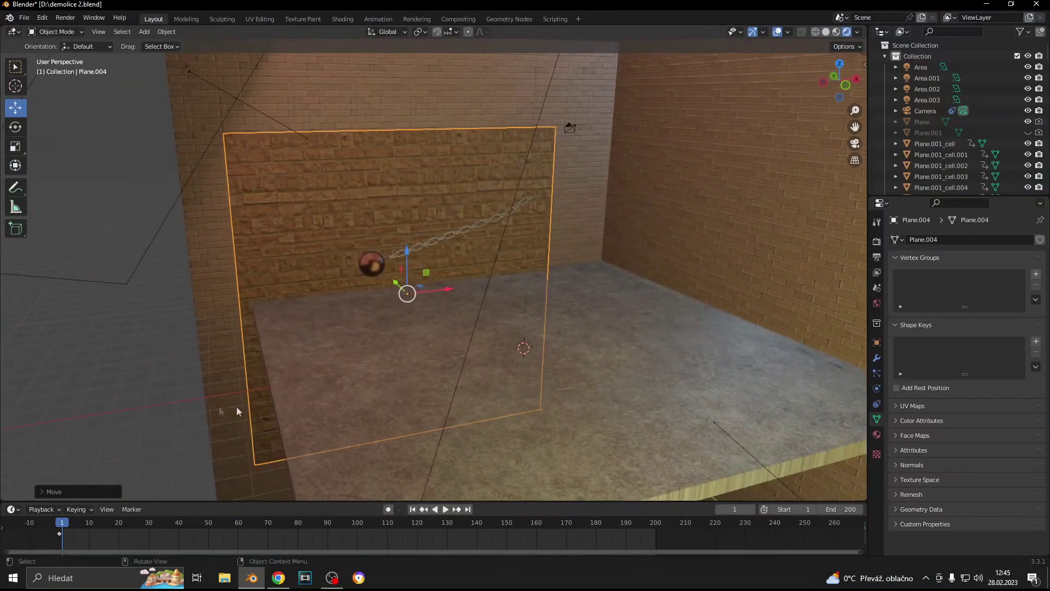
pyautogui.click(166, 407)
pyautogui.scroll(2, 176, 399)
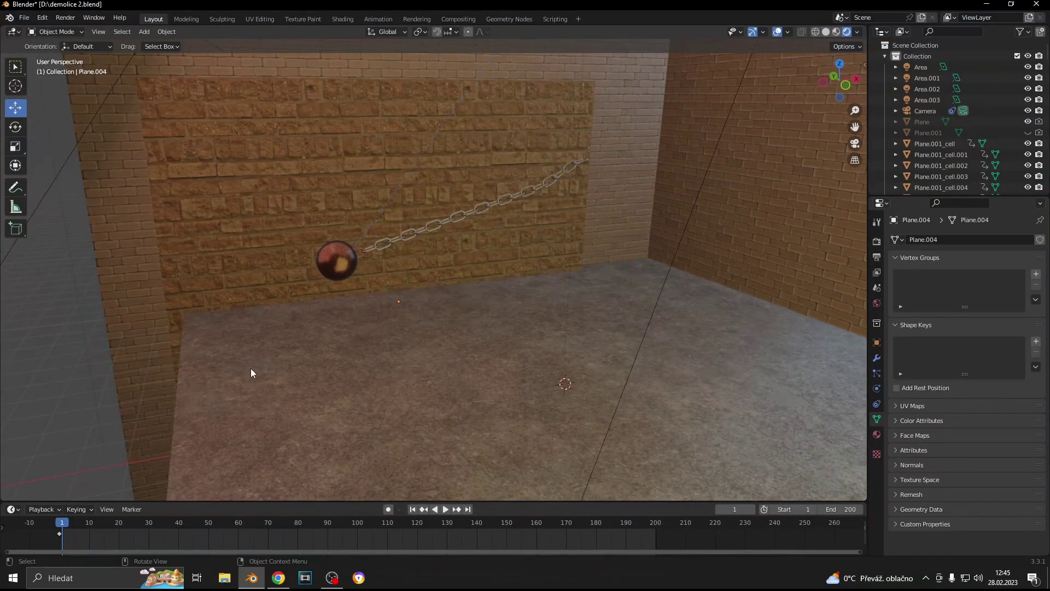
pyautogui.moveTo(250, 369)
pyautogui.mouseDown(button='middle')
pyautogui.moveTo(211, 376)
pyautogui.moveTo(497, 326)
pyautogui.moveTo(488, 360)
pyautogui.mouseUp(button='middle')
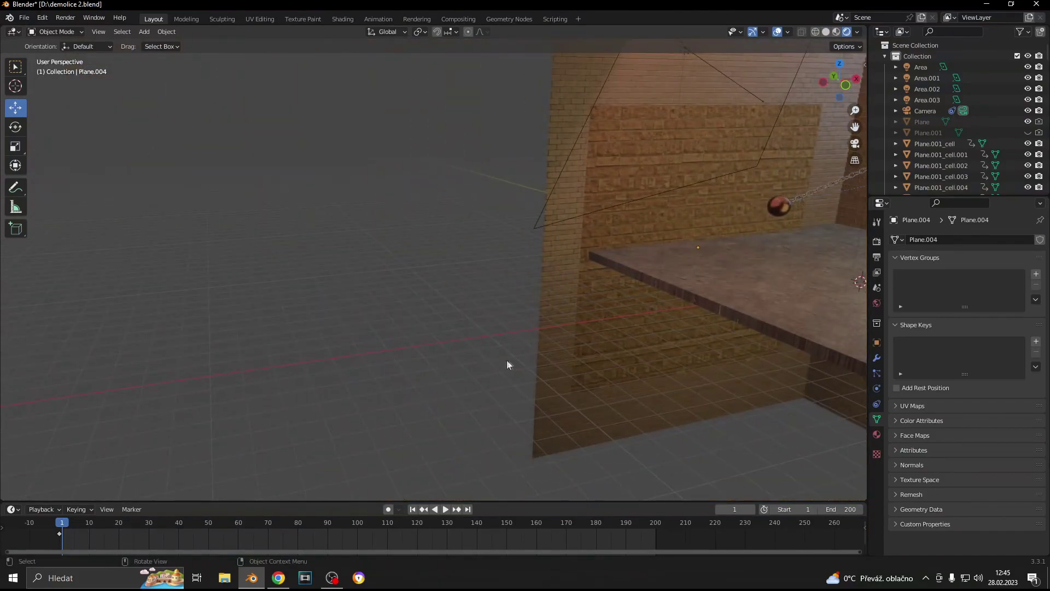
# Add a new plane, move it out left of the room and scale it up
pyautogui.hotkey('shift', 'a')
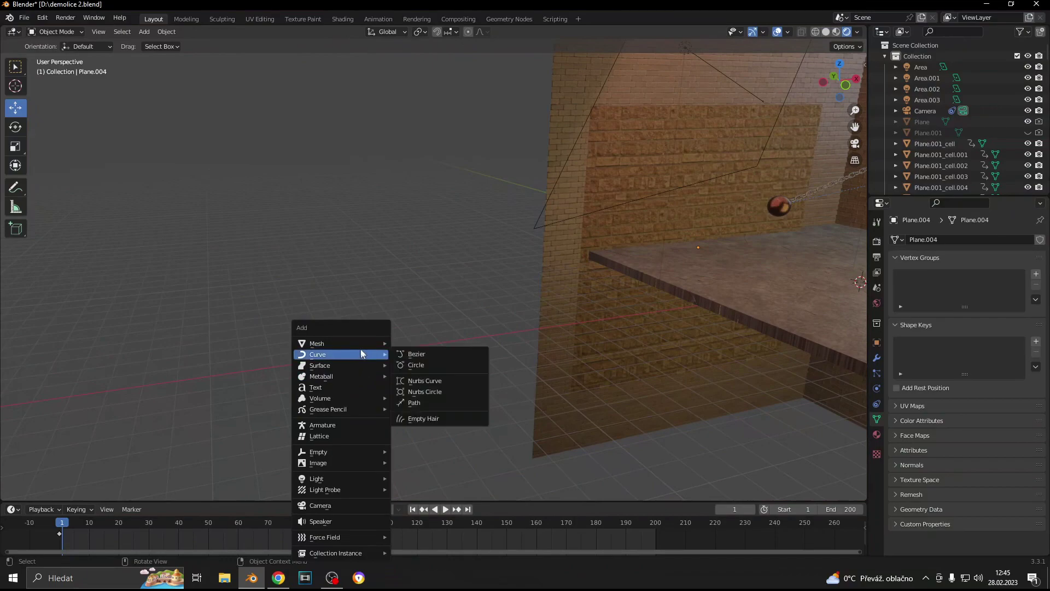
pyautogui.click(411, 343)
pyautogui.moveTo(461, 363); pyautogui.dragTo(714, 327, button='middle')
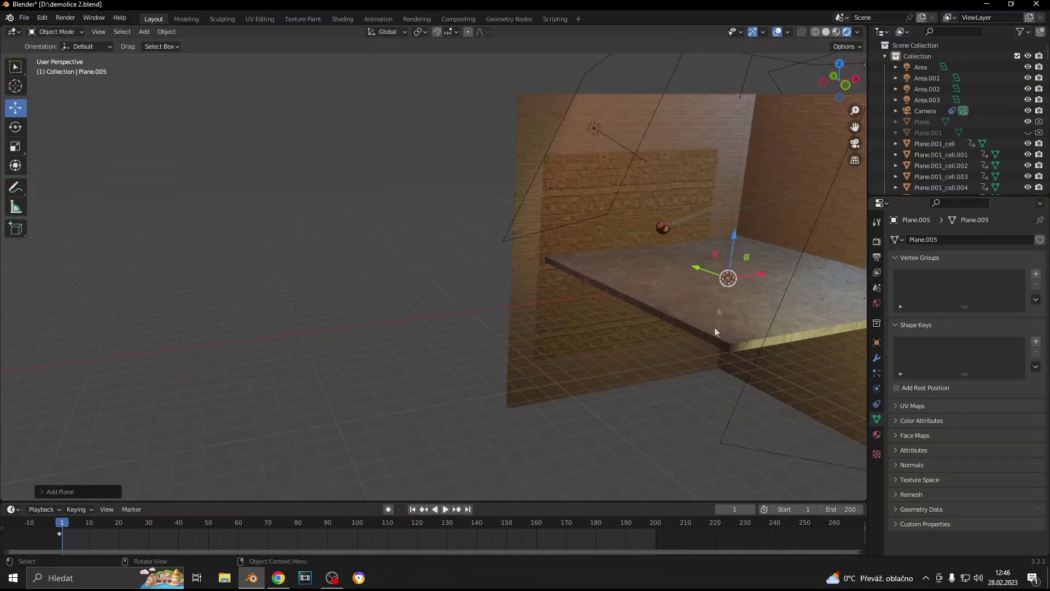
pyautogui.moveTo(714, 327); pyautogui.dragTo(321, 363)
pyautogui.press('s')
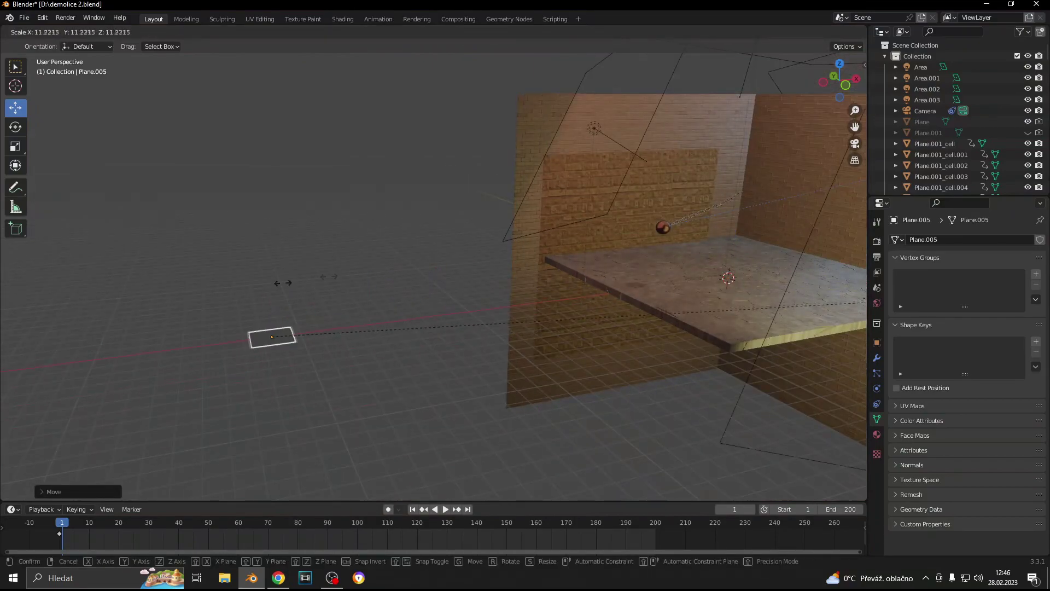
pyautogui.click(803, 250)
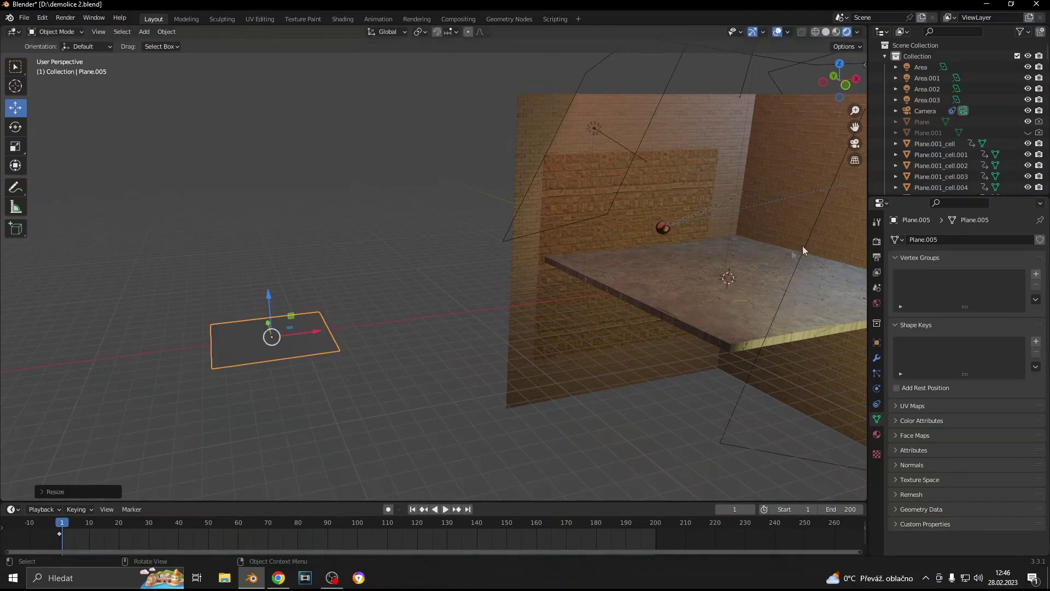
pyautogui.click(834, 31)
pyautogui.moveTo(454, 262); pyautogui.dragTo(462, 311, button='middle')
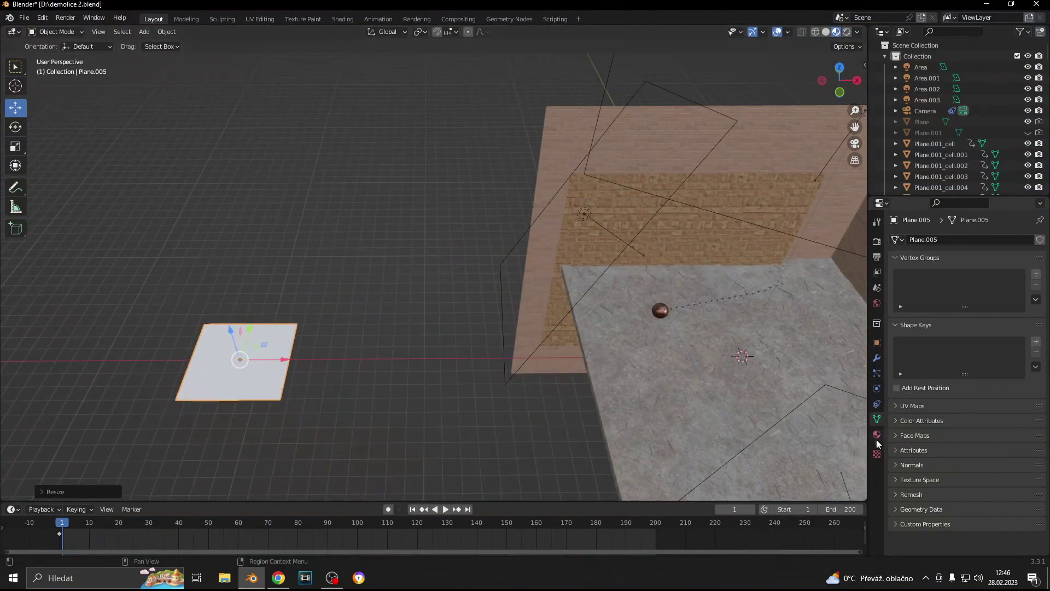
# Give Plane.005 a new material whose Base Color is the hh.png image texture from Desktop
pyautogui.click(876, 435)
pyautogui.click(958, 287)
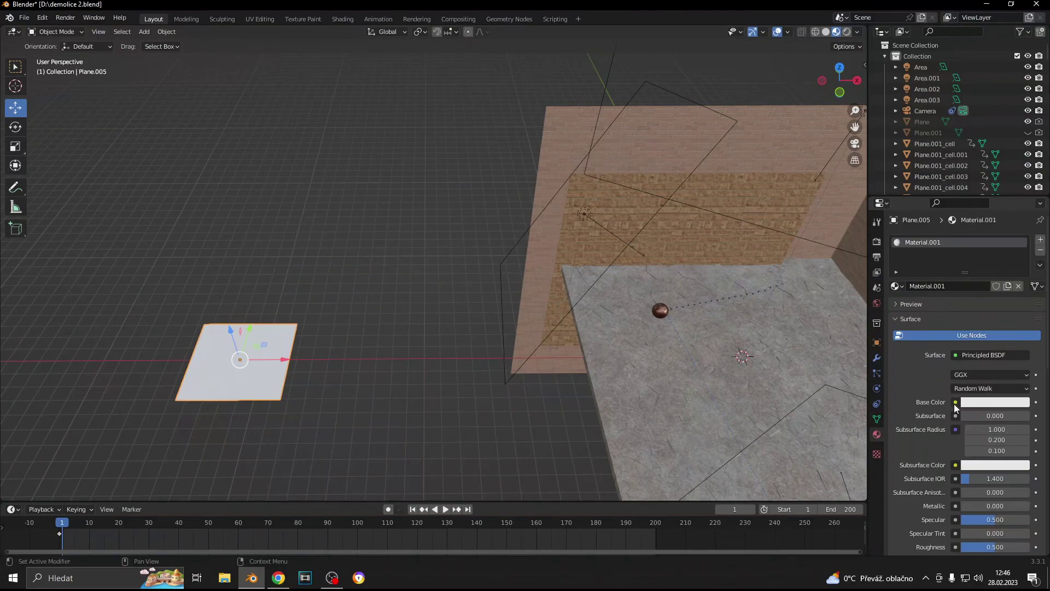
pyautogui.click(955, 404)
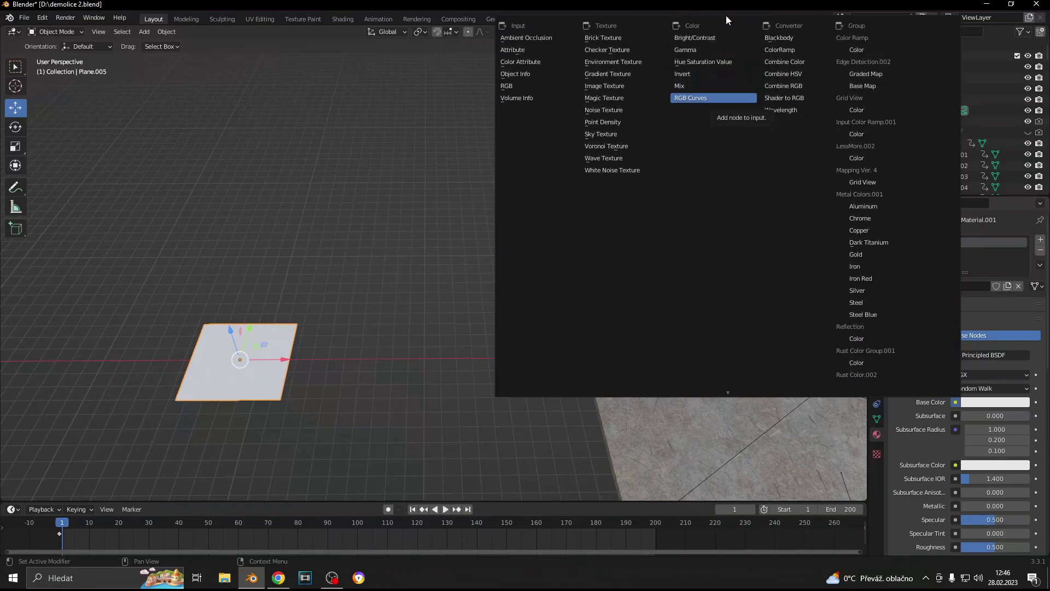
pyautogui.click(616, 87)
pyautogui.click(1014, 417)
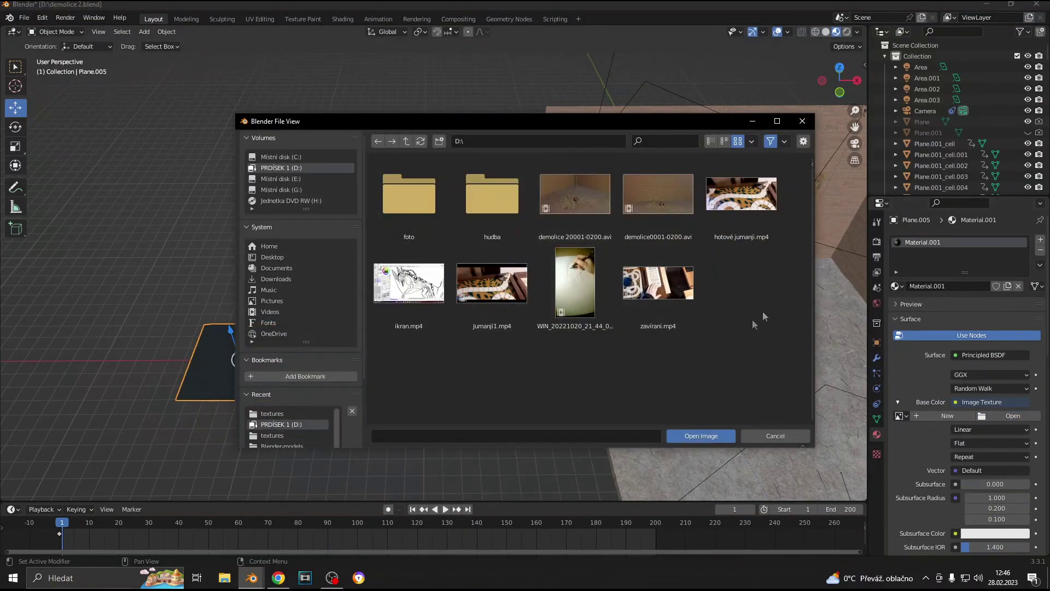
pyautogui.click(276, 260)
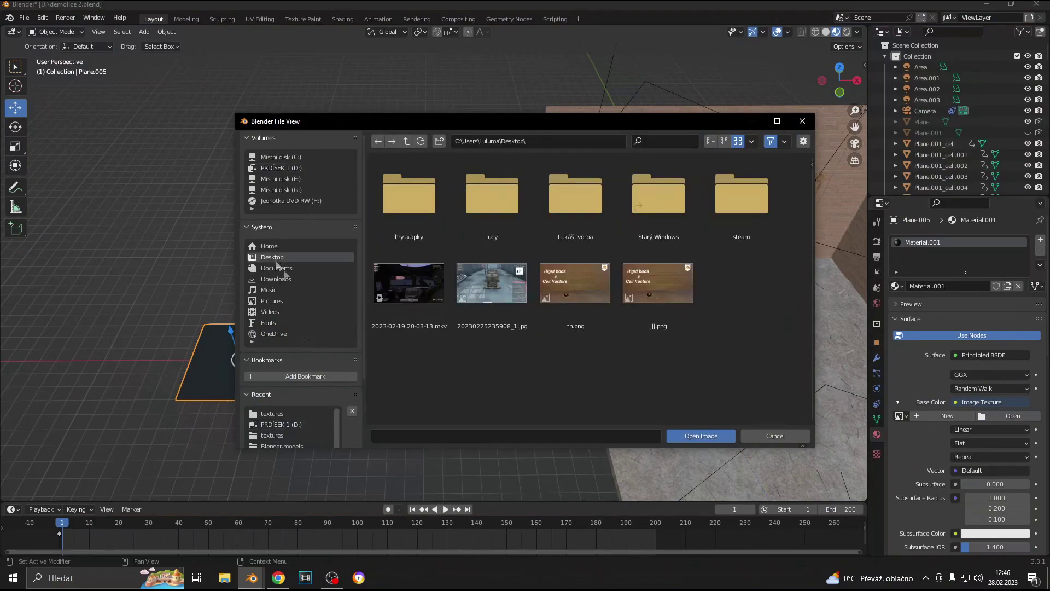
pyautogui.click(568, 286)
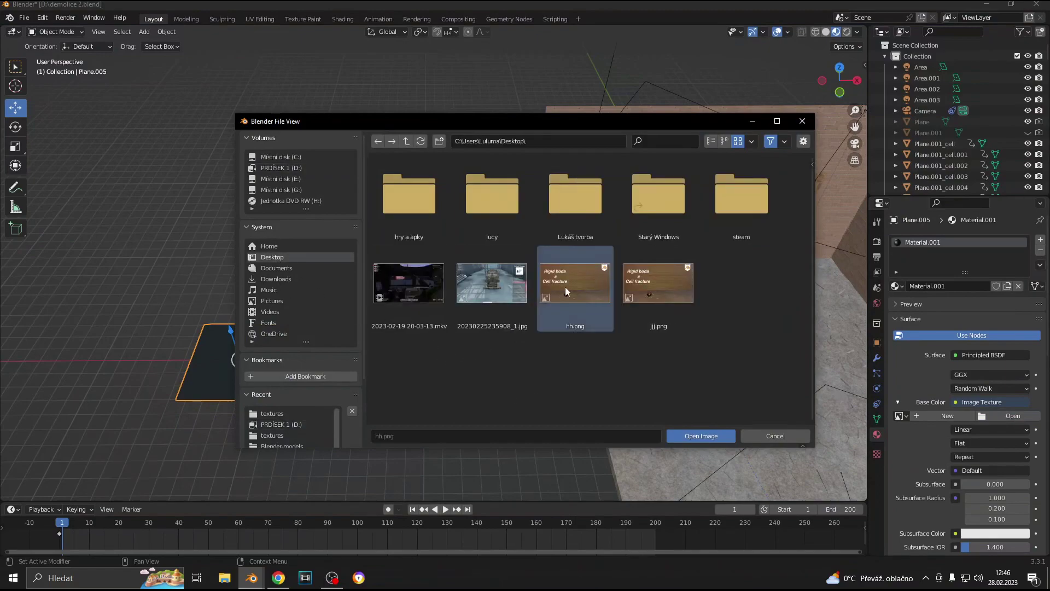
pyautogui.click(700, 436)
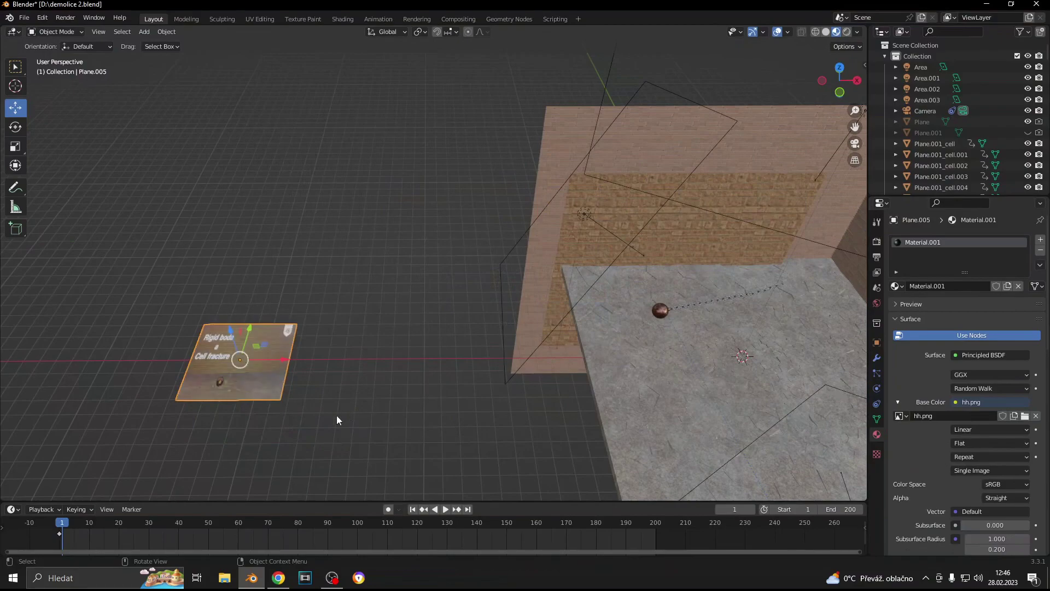
pyautogui.scroll(3, 328, 415)
pyautogui.keyDown('shift'); pyautogui.moveTo(305, 416); pyautogui.dragTo(631, 290, button='middle'); pyautogui.keyUp('shift')
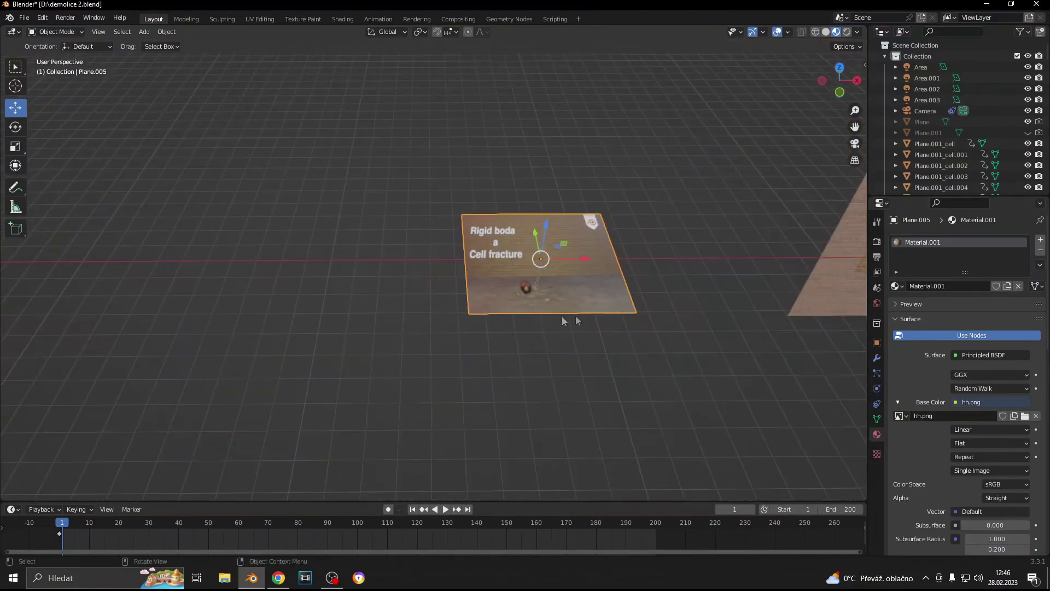
pyautogui.keyDown('shift'); pyautogui.moveTo(575, 316); pyautogui.dragTo(422, 328, button='middle'); pyautogui.keyUp('shift')
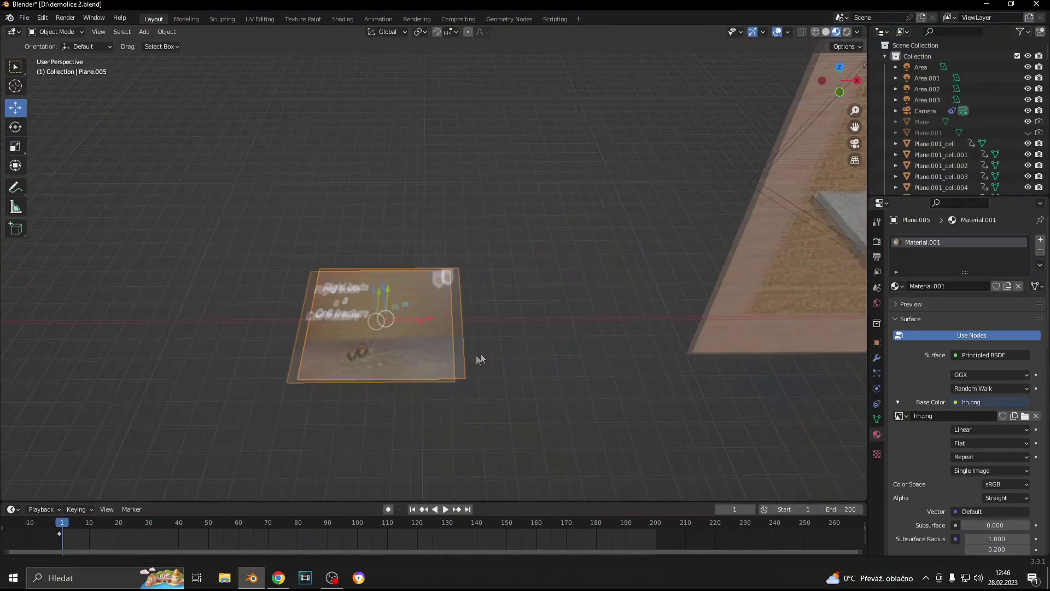
# In UV Editing, project Plane.005's UVs from view and scale them over the image
pyautogui.click(260, 19)
pyautogui.keyDown('shift'); pyautogui.moveTo(579, 425); pyautogui.dragTo(649, 397, button='middle'); pyautogui.keyUp('shift')
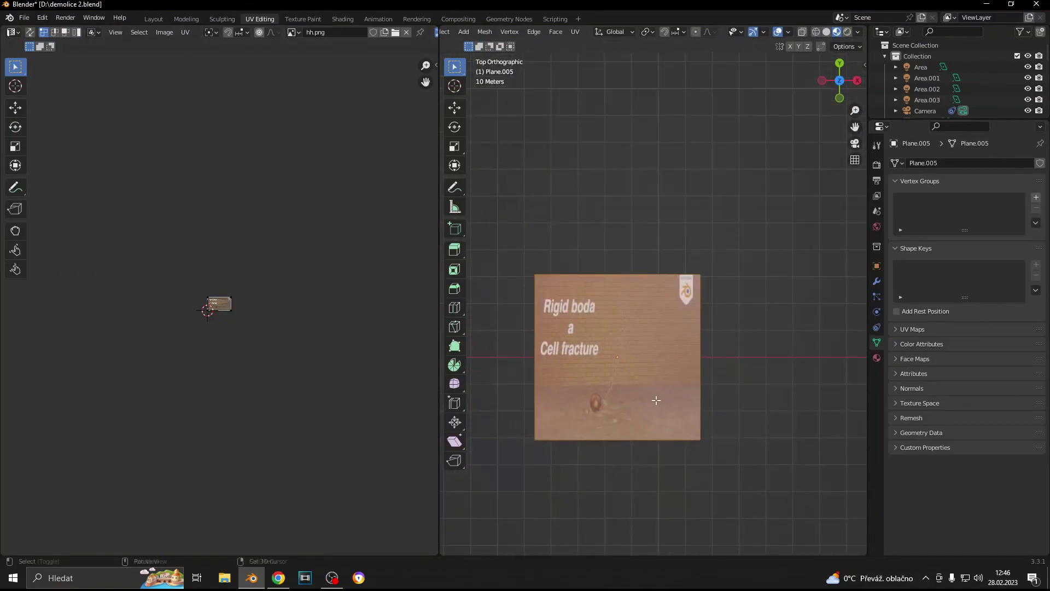
pyautogui.press('u')
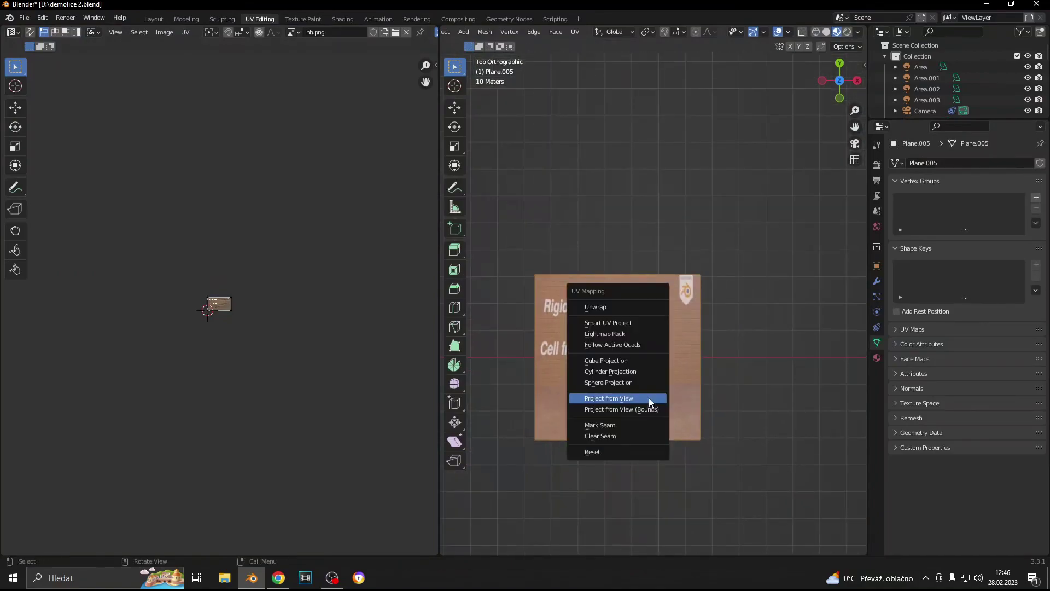
pyautogui.click(612, 400)
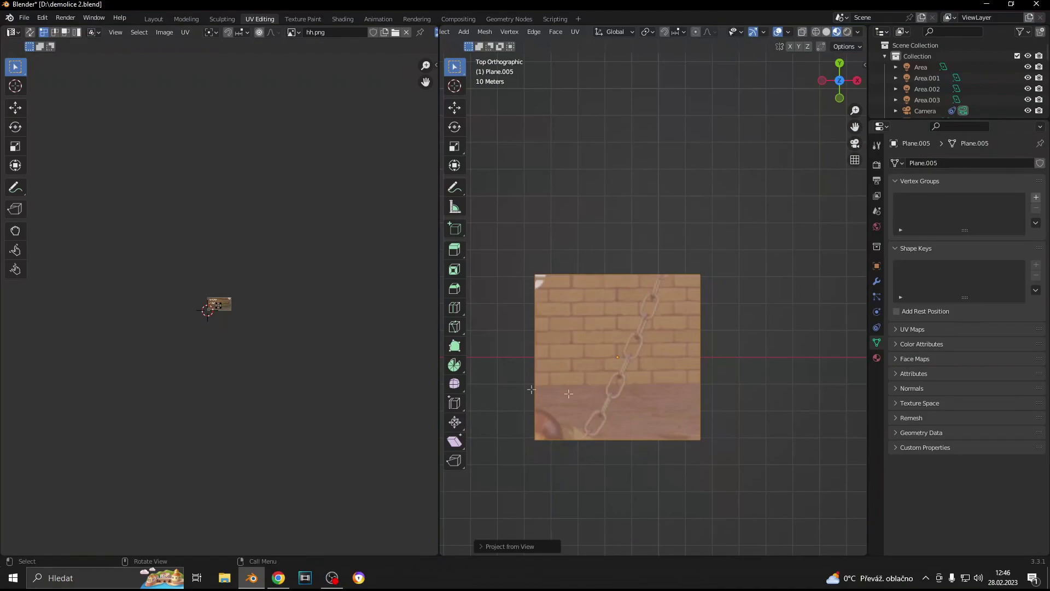
pyautogui.scroll(4, 253, 322)
pyautogui.scroll(7, 235, 317)
pyautogui.moveTo(149, 277); pyautogui.dragTo(248, 366)
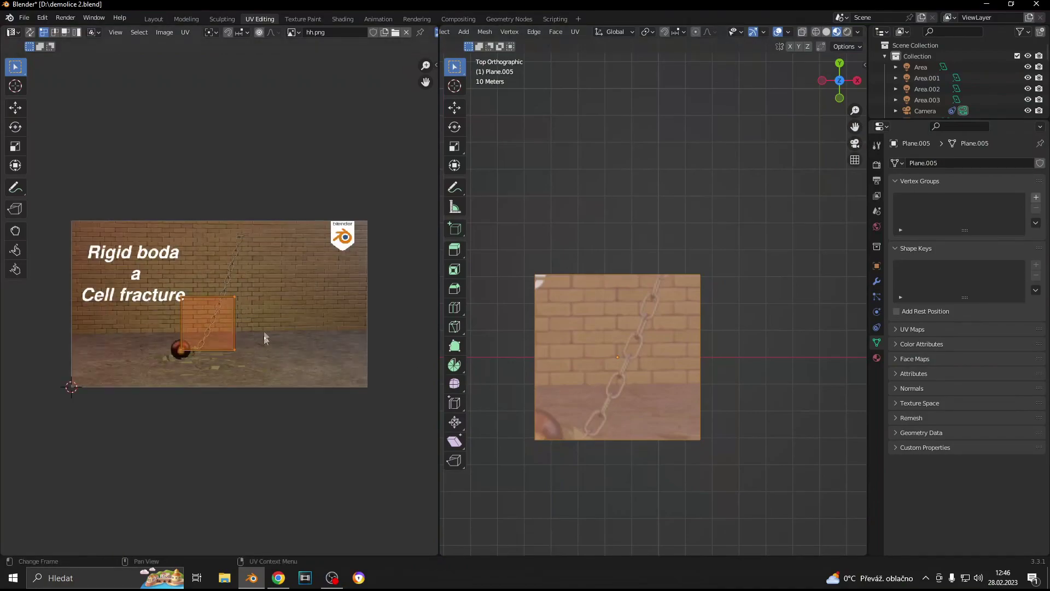
pyautogui.press('s')
pyautogui.click(131, 202)
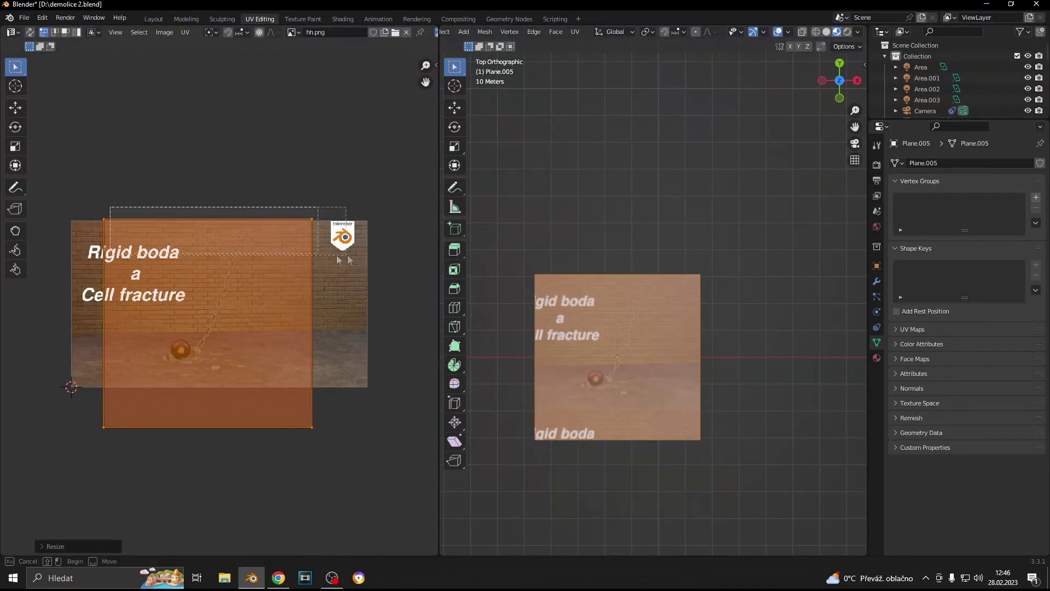
# Align the UV island's bottom, left and right edges with the hh.png image borders
pyautogui.moveTo(99, 204); pyautogui.dragTo(322, 230)
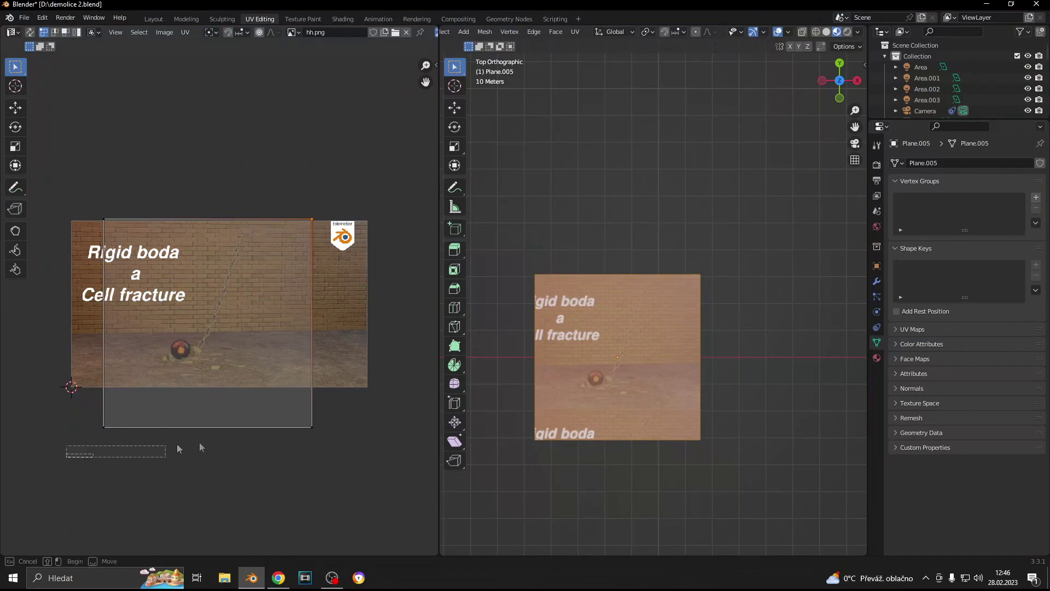
pyautogui.moveTo(77, 460); pyautogui.dragTo(350, 411)
pyautogui.press('g')
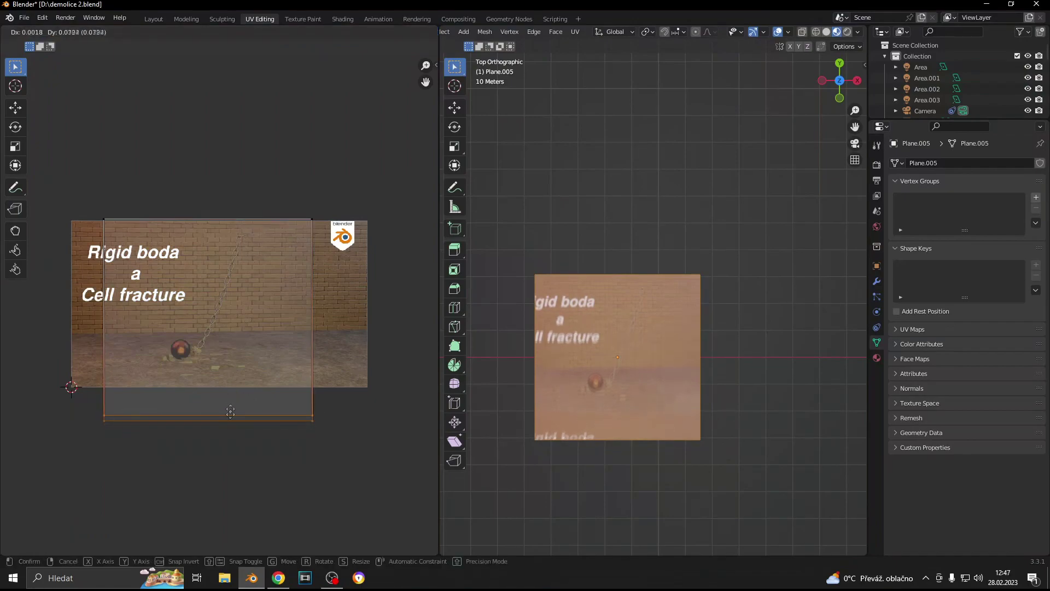
pyautogui.click(232, 384)
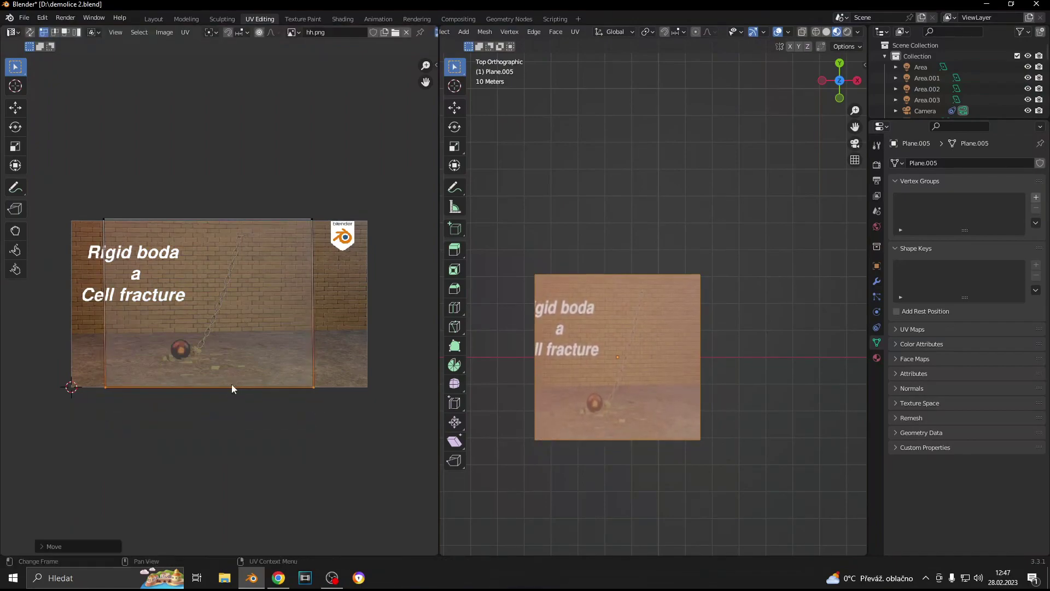
pyautogui.moveTo(84, 206); pyautogui.dragTo(172, 413)
pyautogui.press('g')
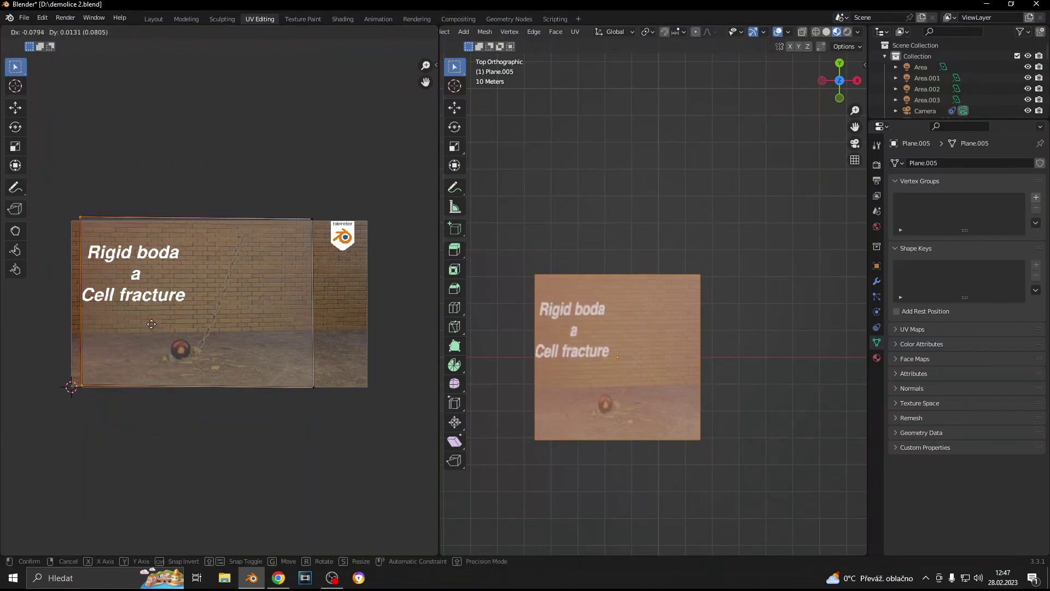
pyautogui.click(146, 331)
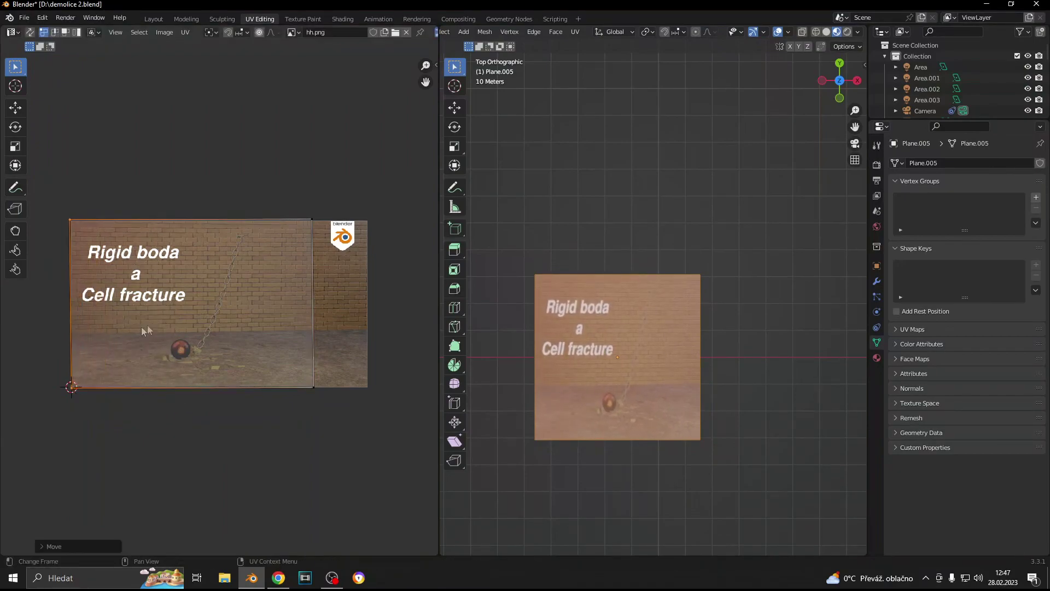
pyautogui.moveTo(255, 190); pyautogui.dragTo(352, 427)
pyautogui.press('g')
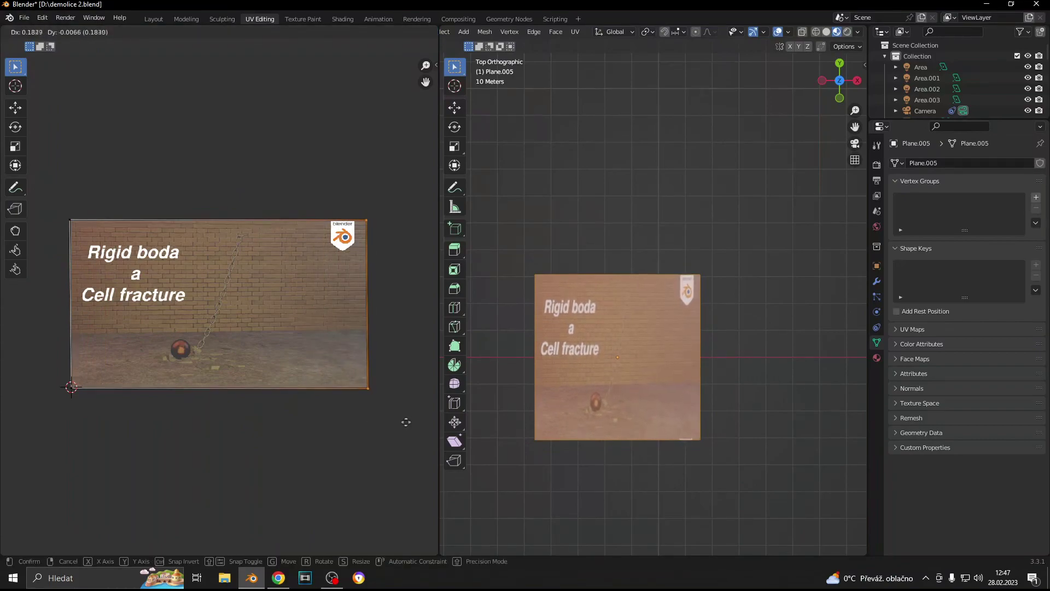
pyautogui.click(408, 427)
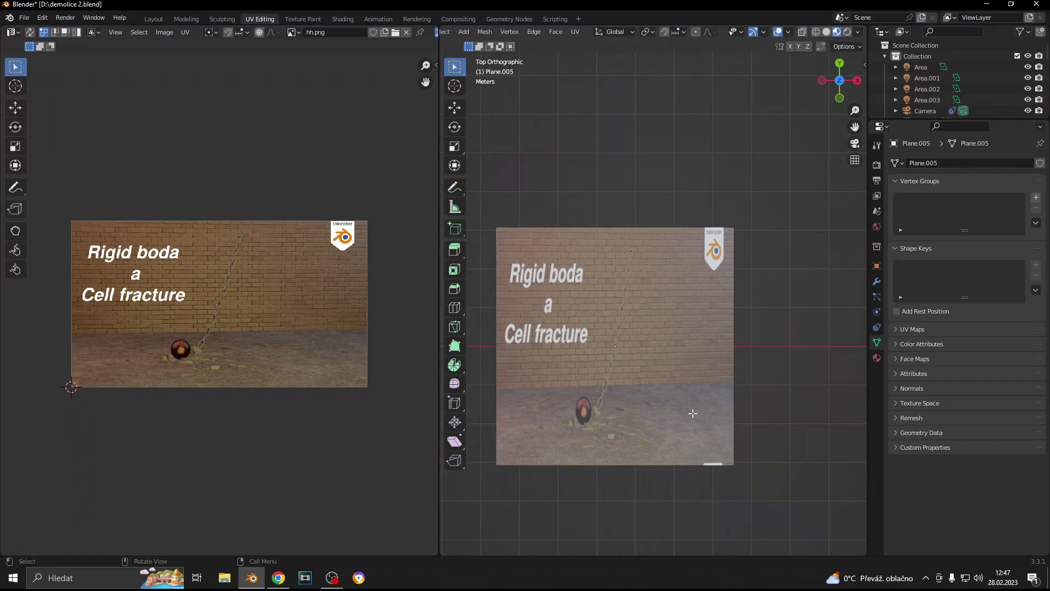
# In Object Mode, stretch Plane.005 along X to match the image, then return to Layout
pyautogui.press('Tab')
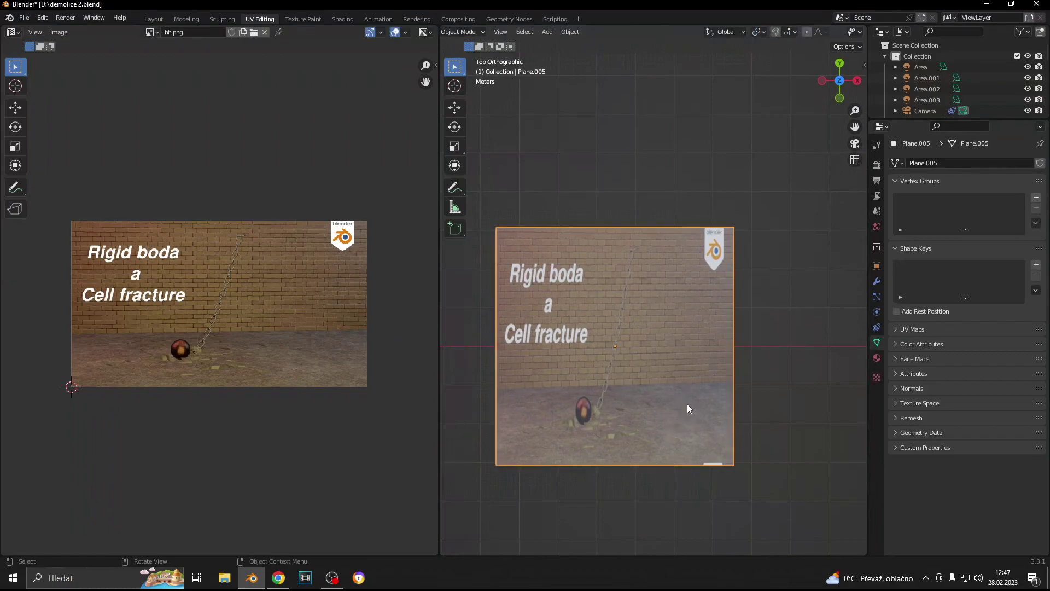
pyautogui.press('s')
pyautogui.press('x')
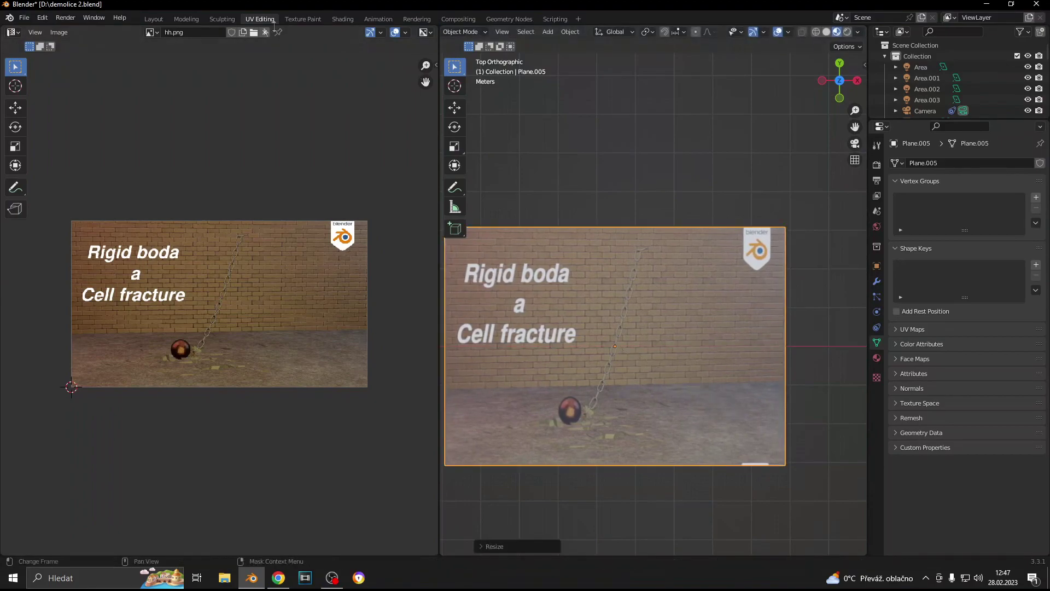
pyautogui.click(154, 18)
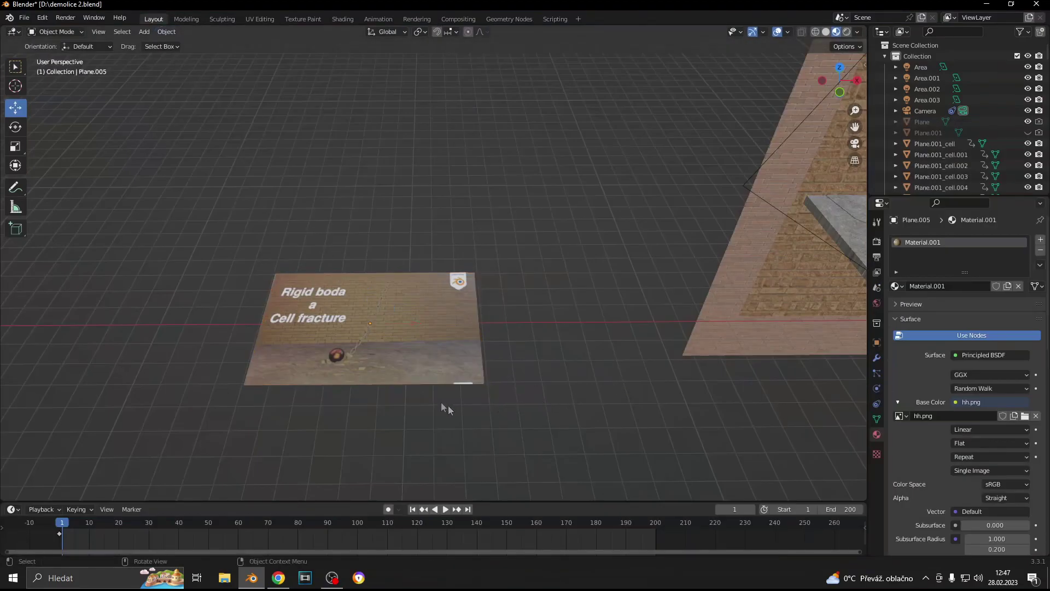
# Drag Plane.005 along its X arrow beside the brick room and orbit to check its placement
pyautogui.moveTo(410, 388); pyautogui.dragTo(446, 414, button='middle')
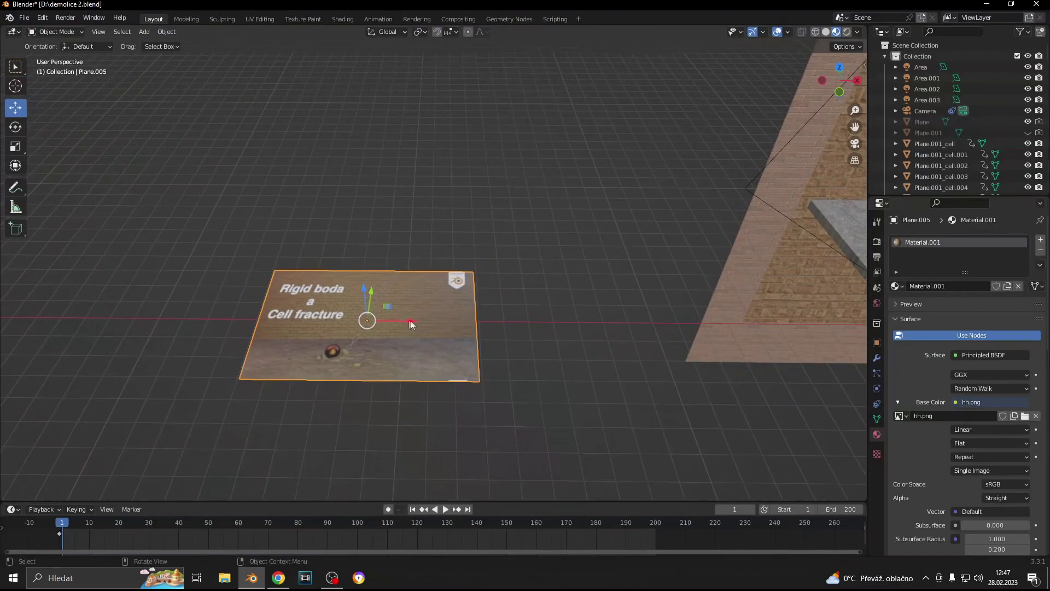
pyautogui.moveTo(432, 364); pyautogui.dragTo(678, 365)
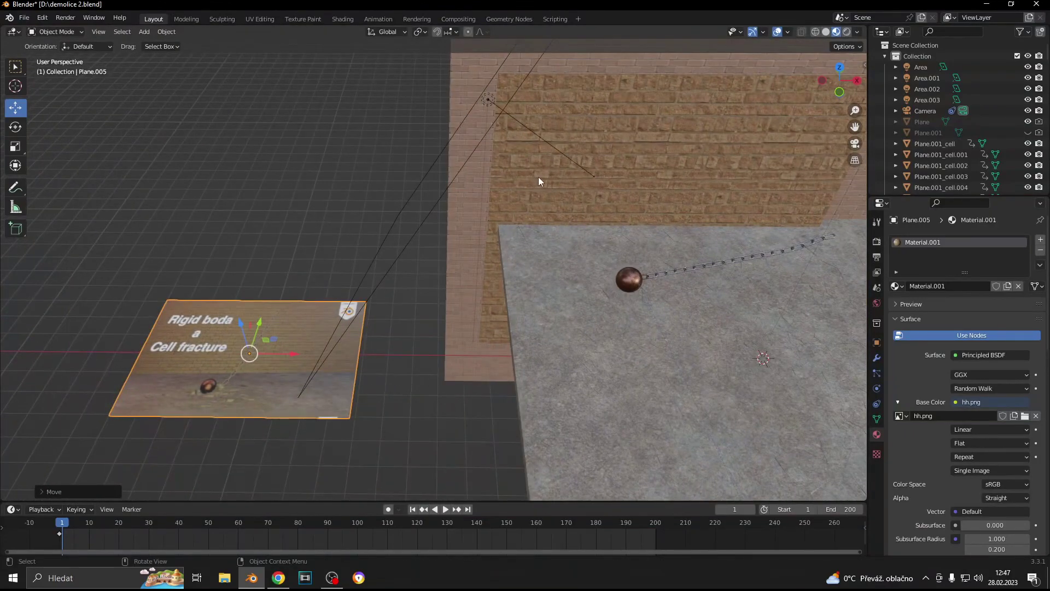
pyautogui.moveTo(538, 176)
pyautogui.mouseDown(button='middle')
pyautogui.moveTo(529, 149)
pyautogui.moveTo(535, 243)
pyautogui.moveTo(553, 186)
pyautogui.mouseUp(button='middle')
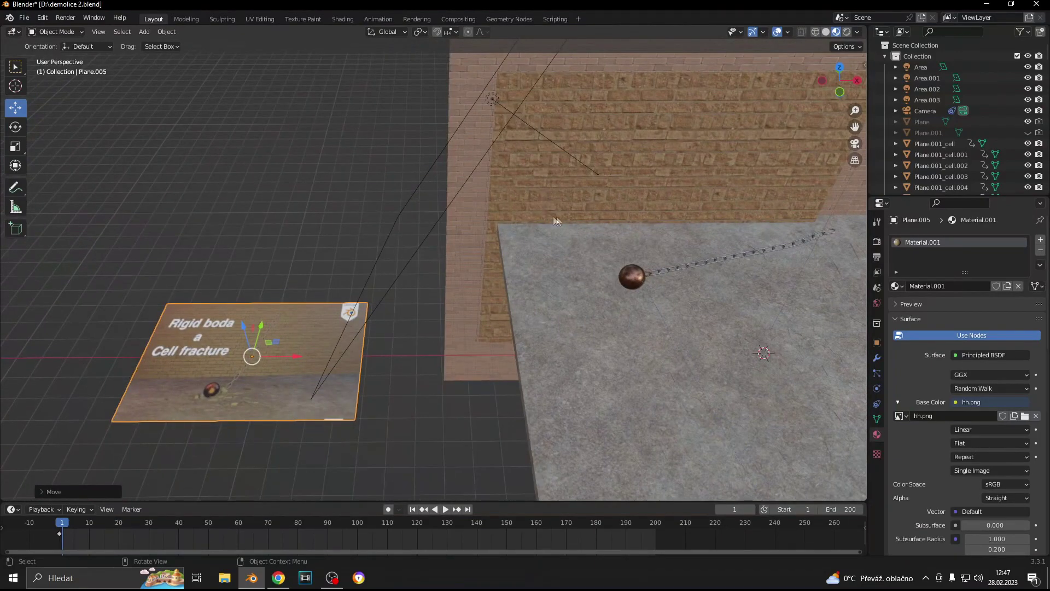
pyautogui.moveTo(517, 304)
pyautogui.mouseDown(button='middle')
pyautogui.moveTo(473, 388)
pyautogui.moveTo(503, 362)
pyautogui.moveTo(501, 375)
pyautogui.moveTo(507, 366)
pyautogui.moveTo(526, 387)
pyautogui.moveTo(480, 381)
pyautogui.moveTo(527, 386)
pyautogui.mouseUp(button='middle')
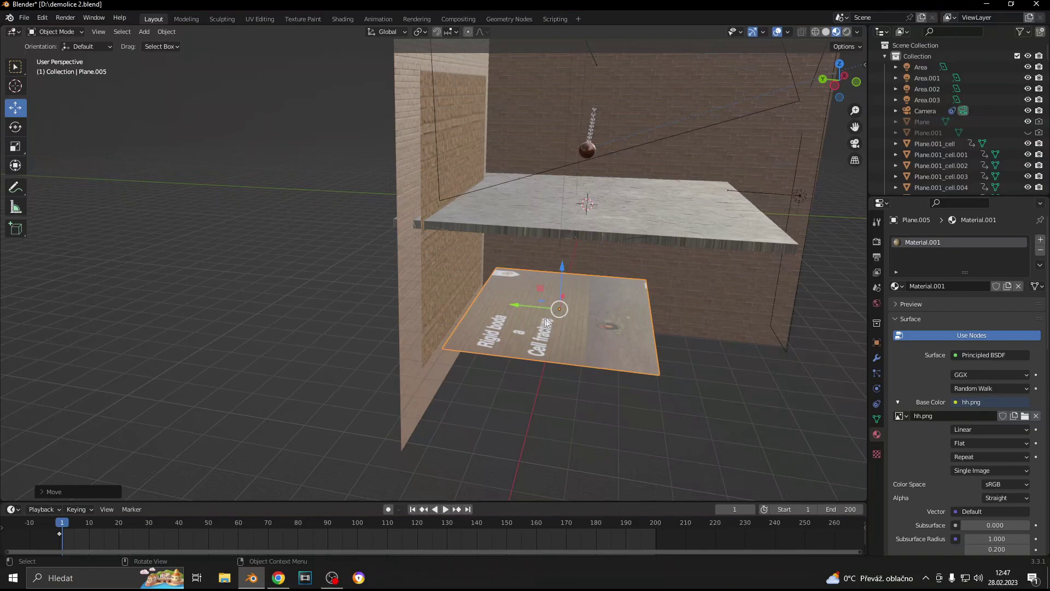
pyautogui.moveTo(722, 393)
pyautogui.mouseDown(button='middle')
pyautogui.moveTo(730, 394)
pyautogui.moveTo(619, 437)
pyautogui.moveTo(629, 415)
pyautogui.mouseUp(button='middle')
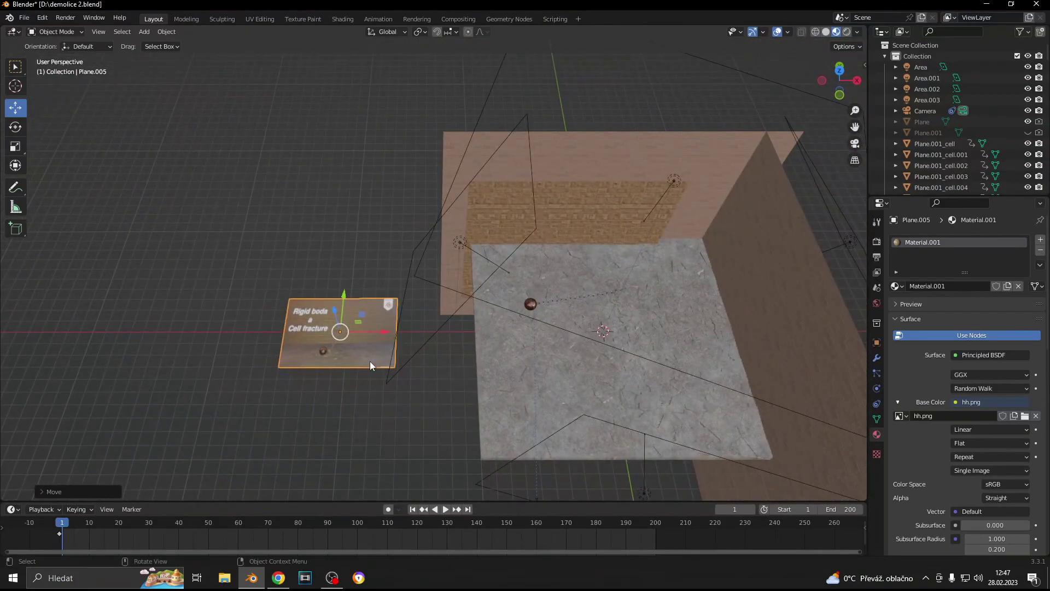
# Delete the picture plane and orbit around to a side view of the brick wall
pyautogui.press('Delete')
pyautogui.scroll(3, 547, 382)
pyautogui.moveTo(596, 369)
pyautogui.keyDown('shift'); pyautogui.mouseDown(button='middle')
pyautogui.moveTo(429, 348)
pyautogui.moveTo(506, 351)
pyautogui.moveTo(499, 347)
pyautogui.mouseUp(button='middle'); pyautogui.keyUp('shift')
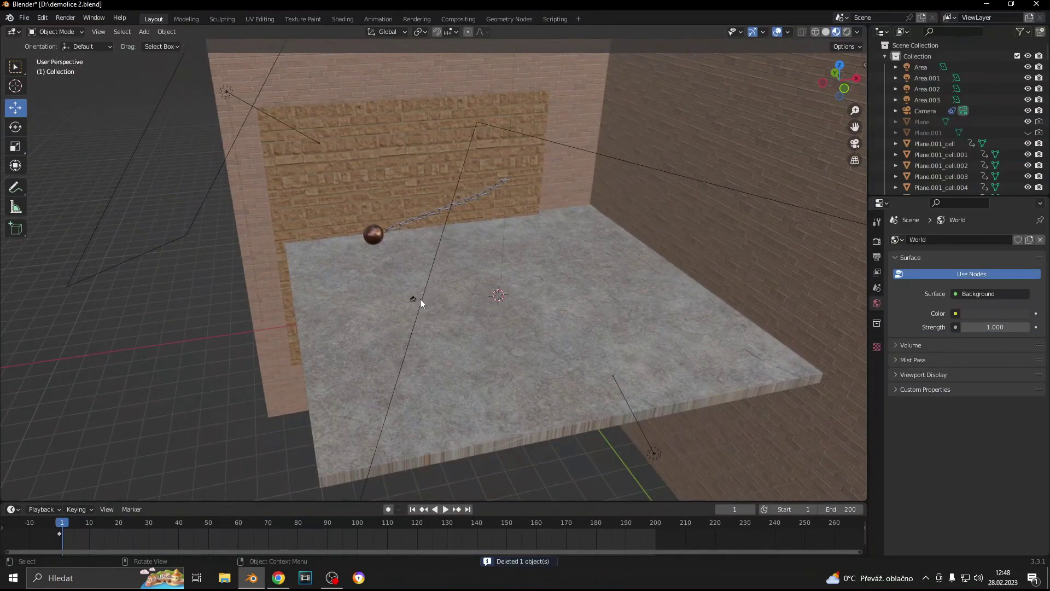
pyautogui.moveTo(421, 309); pyautogui.dragTo(375, 314, button='middle')
pyautogui.moveTo(294, 304); pyautogui.dragTo(559, 273, button='middle')
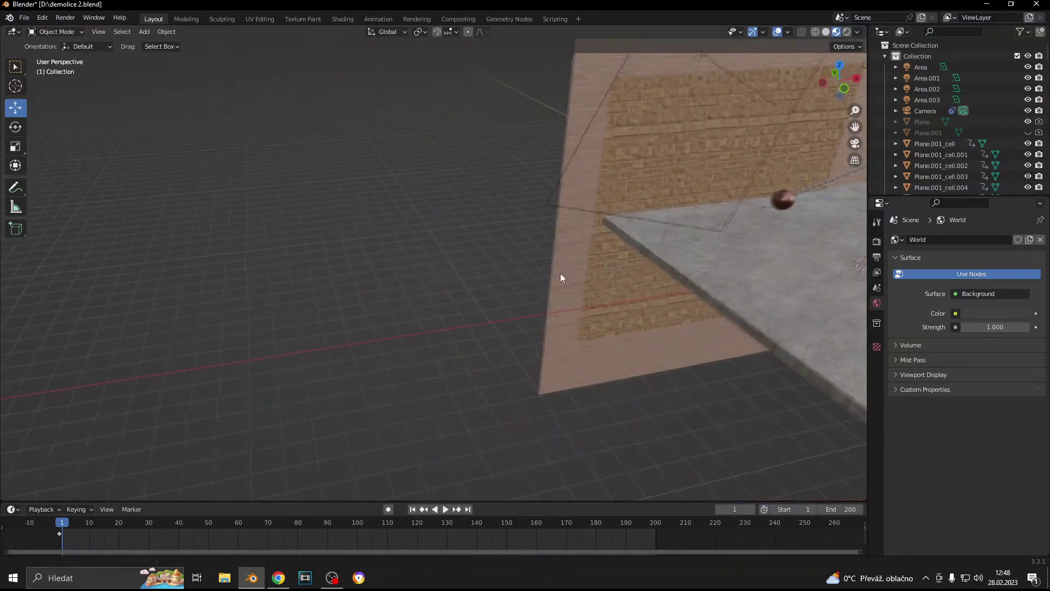
# Add a UV Sphere, move it beside the room and scale it up
pyautogui.hotkey('shift', 'a')
pyautogui.moveTo(377, 309)
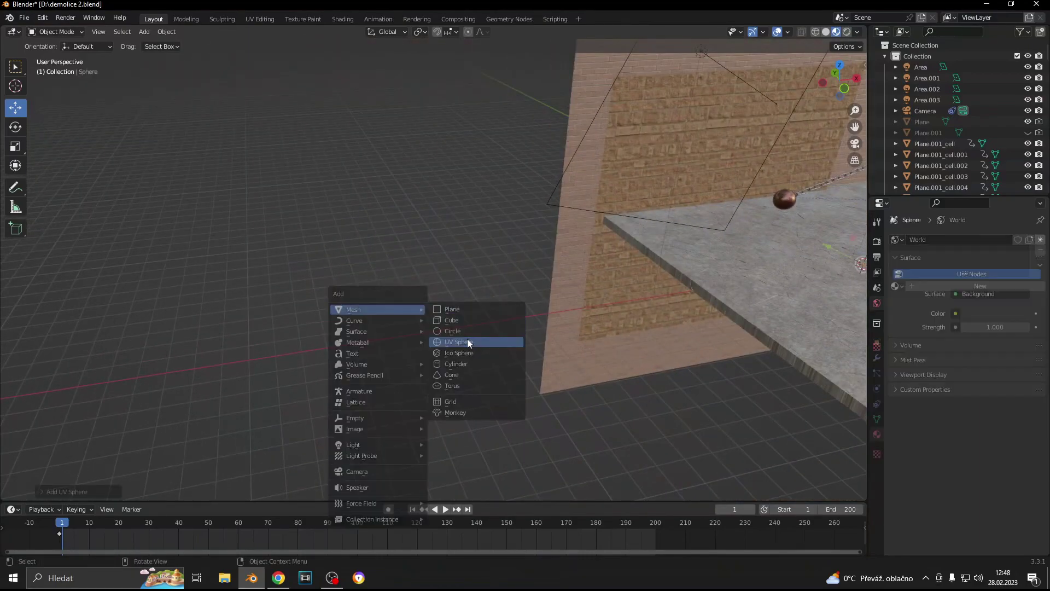
pyautogui.click(467, 340)
pyautogui.moveTo(704, 333); pyautogui.dragTo(700, 277, button='middle')
pyautogui.moveTo(700, 276); pyautogui.dragTo(429, 313)
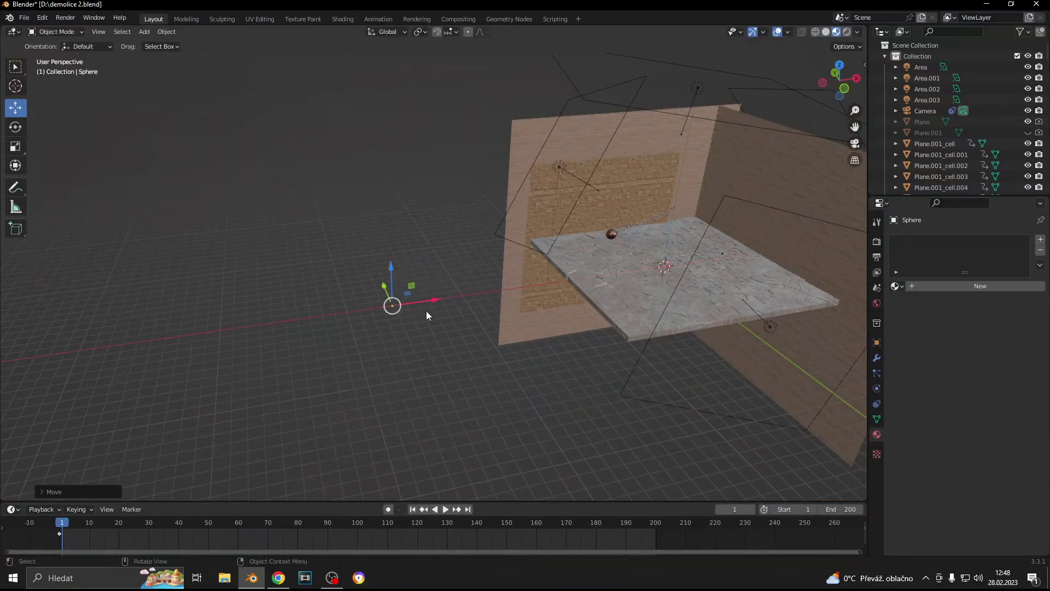
pyautogui.press('s')
pyautogui.click(178, 264)
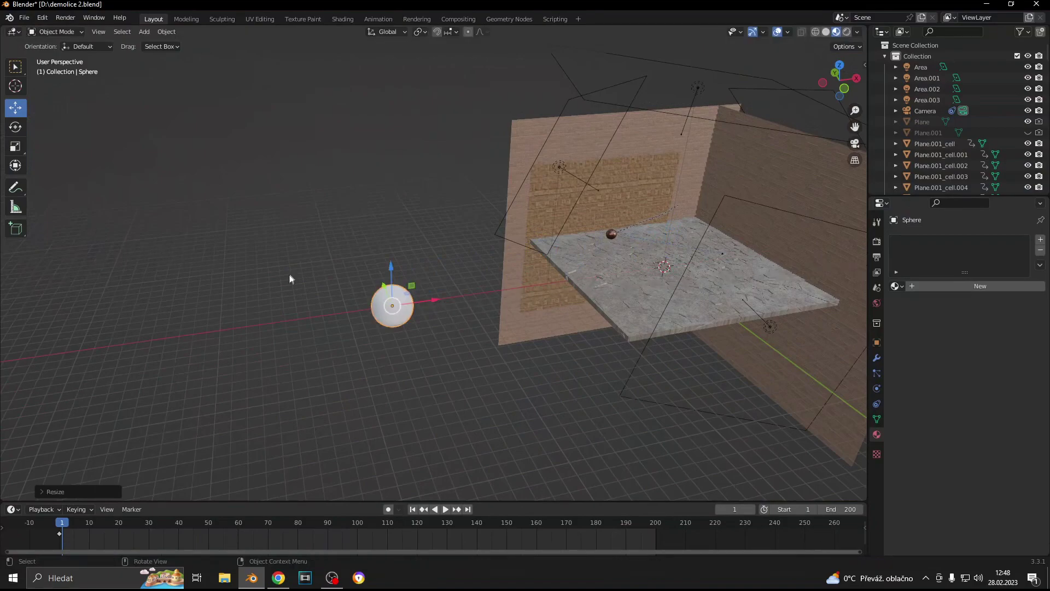
# Centre the view on the enlarged sphere and set it to Shade Smooth
pyautogui.scroll(3, 323, 303)
pyautogui.scroll(2, 403, 356)
pyautogui.keyDown('shift'); pyautogui.moveTo(422, 382); pyautogui.dragTo(471, 357, button='middle'); pyautogui.keyUp('shift')
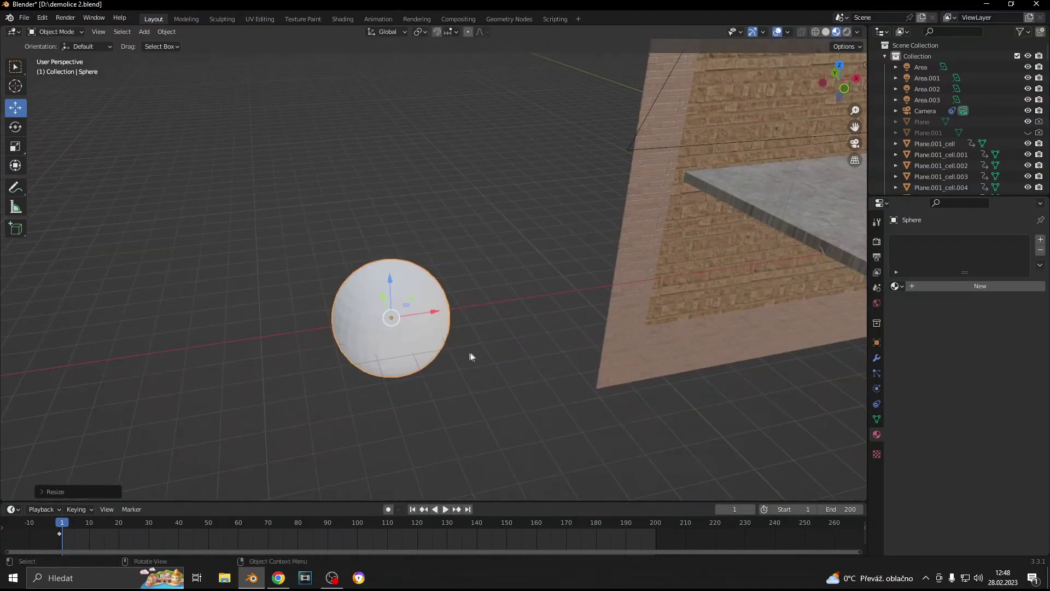
pyautogui.rightClick(401, 343)
pyautogui.click(399, 346)
pyautogui.scroll(-3, 793, 221)
pyautogui.scroll(3, 555, 295)
# In Shading, give the sphere a new material wired to the four brick maps via Principled Texture Setup
pyautogui.click(343, 19)
pyautogui.scroll(4, 552, 279)
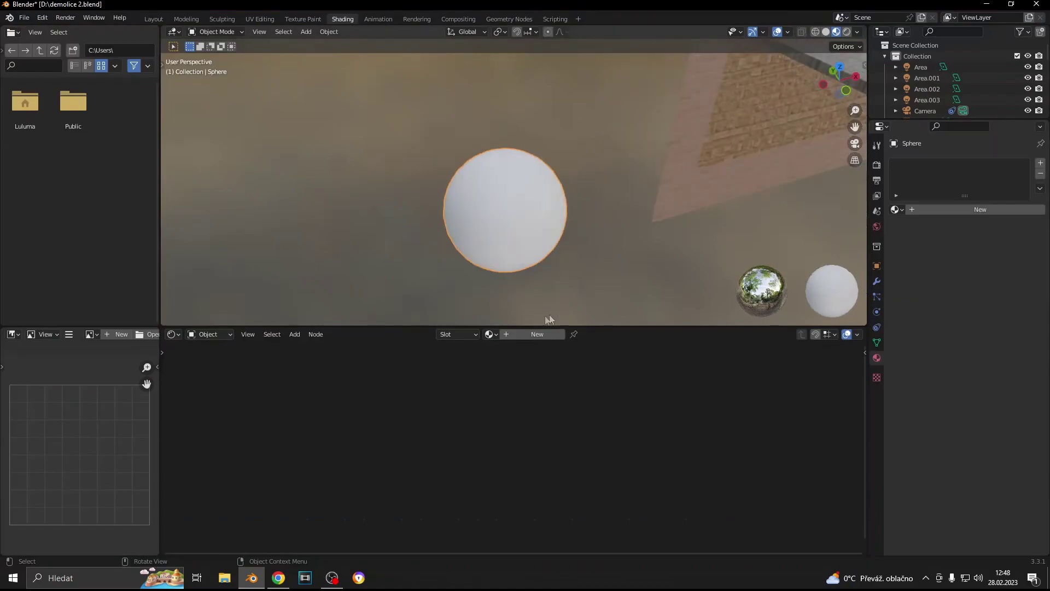
pyautogui.click(518, 333)
pyautogui.click(430, 392)
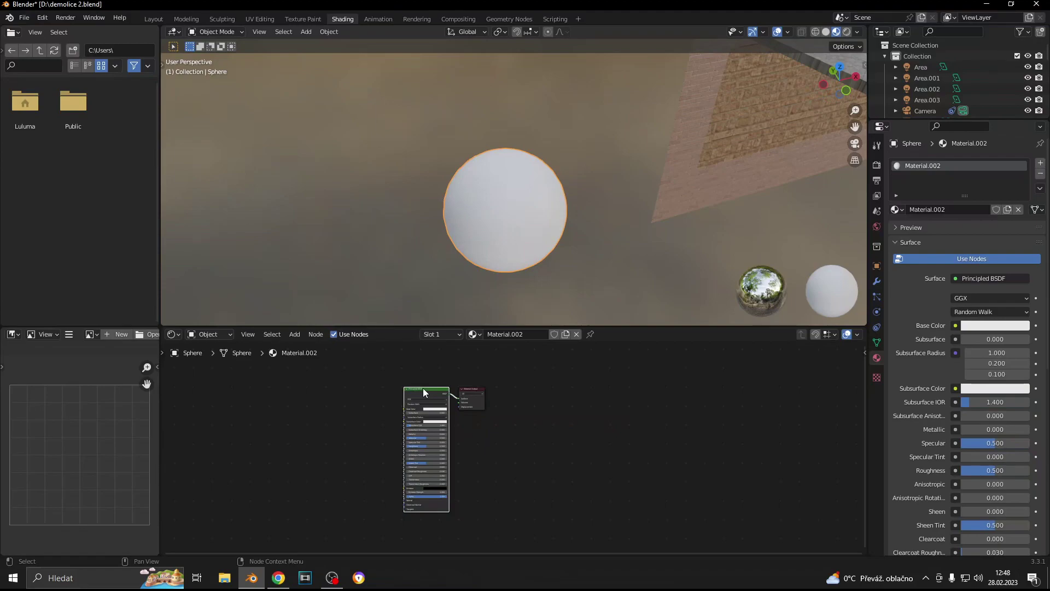
pyautogui.hotkey('ctrl', 'shift', 't')
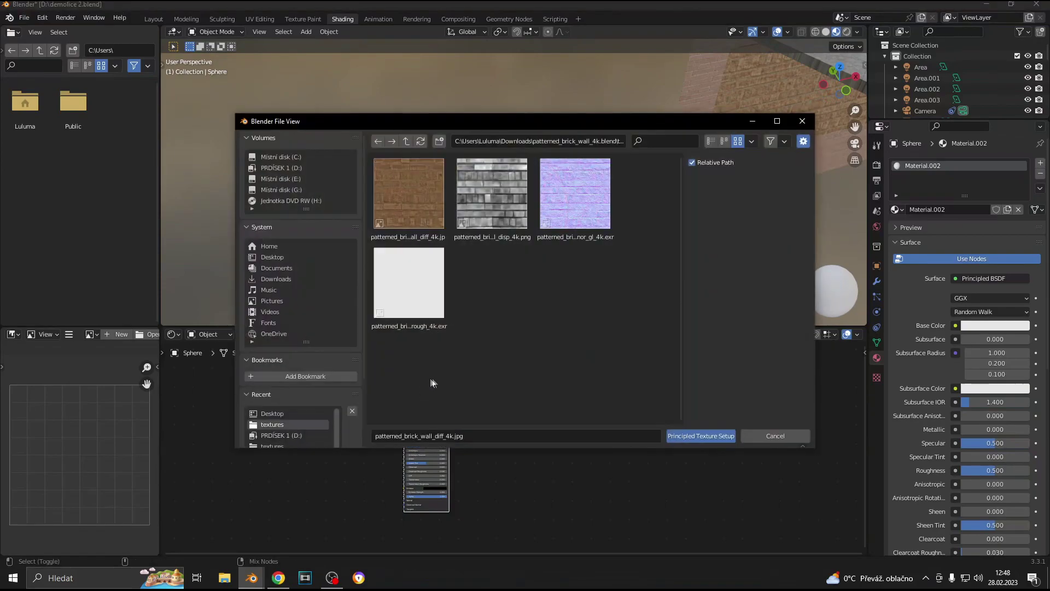
pyautogui.moveTo(418, 351); pyautogui.dragTo(618, 161)
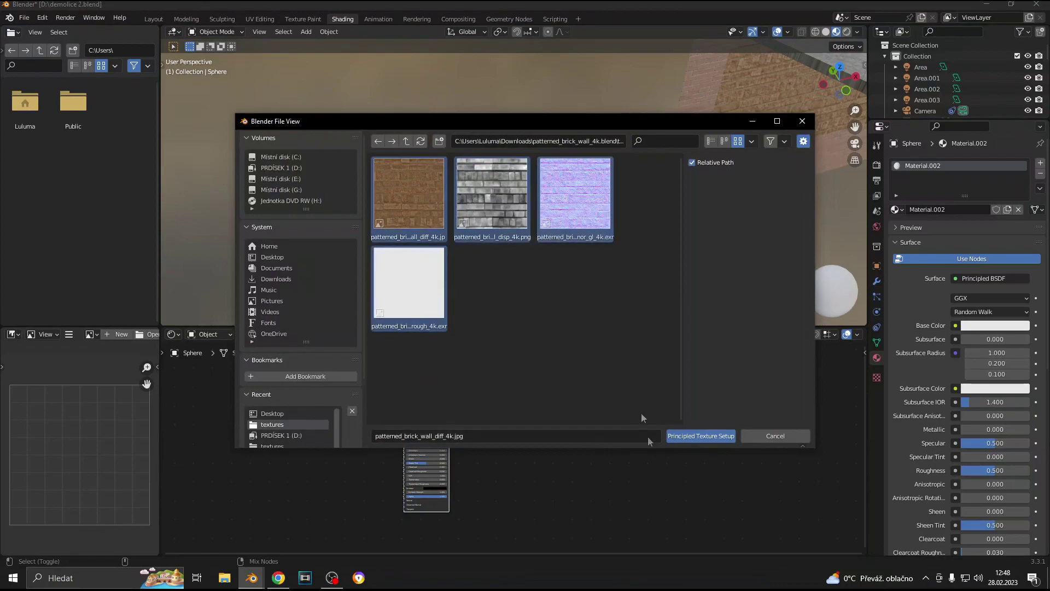
pyautogui.click(695, 435)
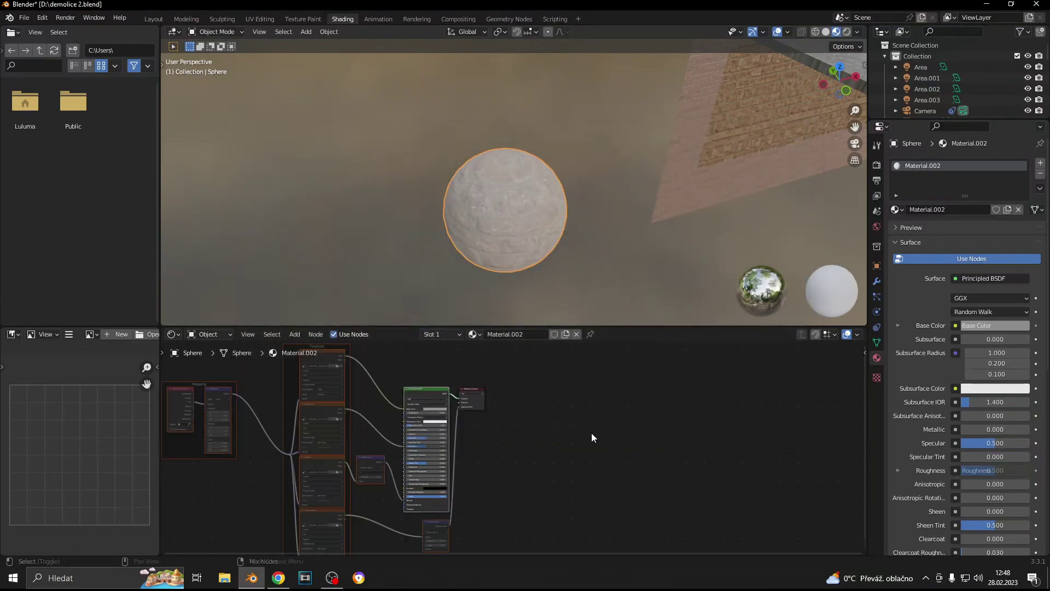
pyautogui.scroll(5, 564, 276)
pyautogui.scroll(-5, 563, 276)
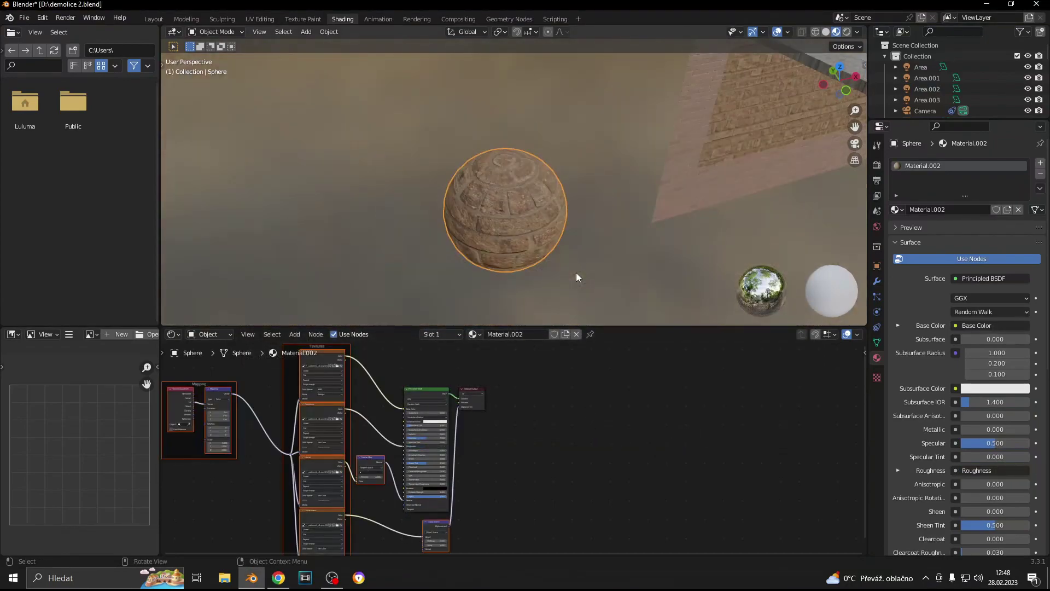
pyautogui.moveTo(576, 273)
pyautogui.mouseDown(button='middle')
pyautogui.moveTo(559, 277)
pyautogui.moveTo(604, 219)
pyautogui.moveTo(517, 243)
pyautogui.mouseUp(button='middle')
# Click through several floor fragments while orbiting the room, then go back to Layout
pyautogui.click(602, 271)
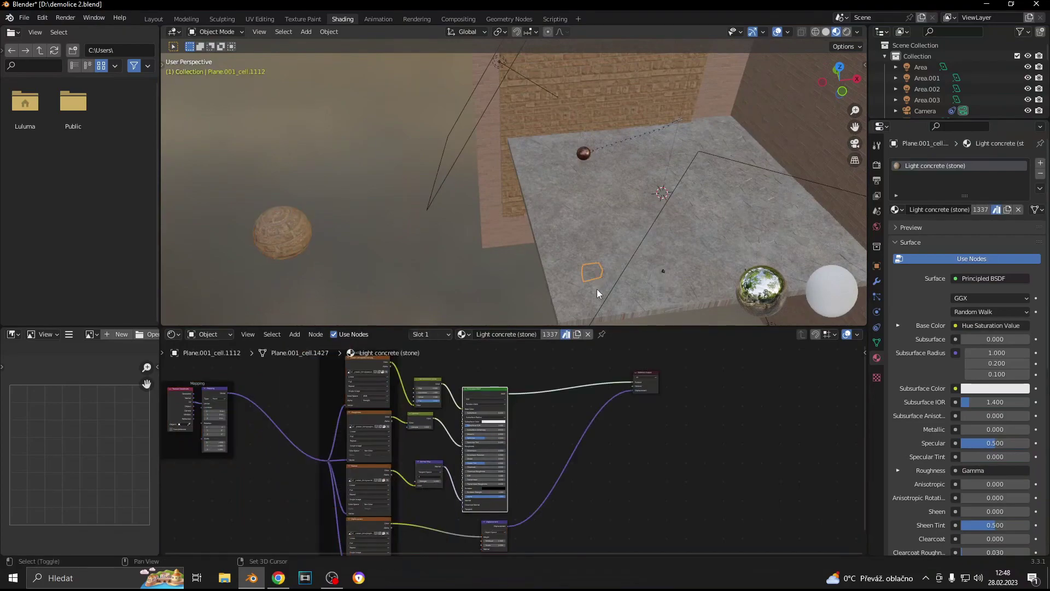
pyautogui.moveTo(596, 289); pyautogui.dragTo(563, 278, button='middle')
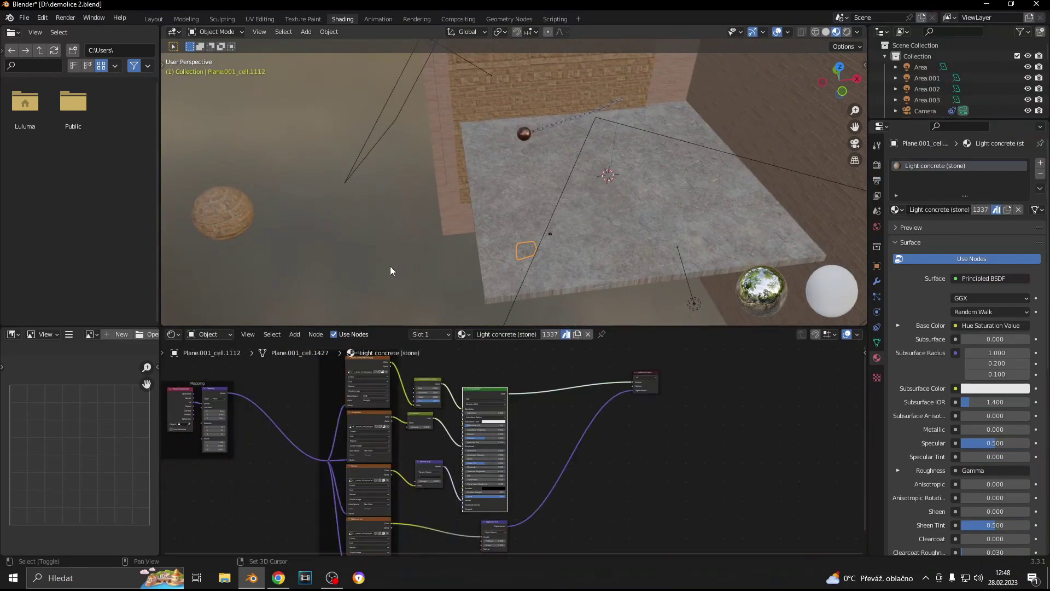
pyautogui.keyDown('shift'); pyautogui.moveTo(391, 267); pyautogui.dragTo(433, 273, button='middle'); pyautogui.keyUp('shift')
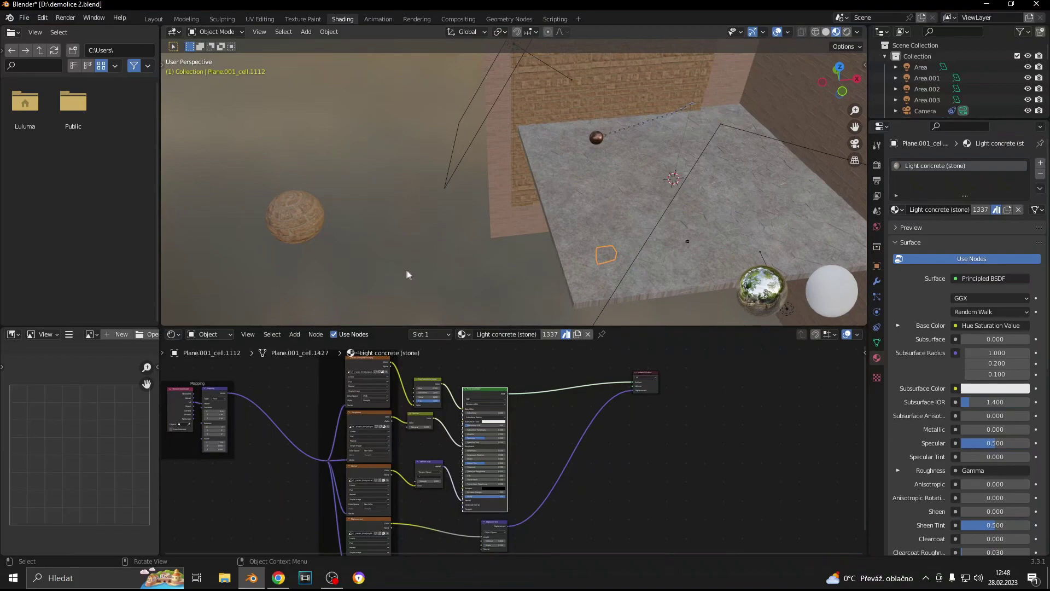
pyautogui.moveTo(463, 293); pyautogui.dragTo(445, 284, button='middle')
pyautogui.scroll(2, 438, 284)
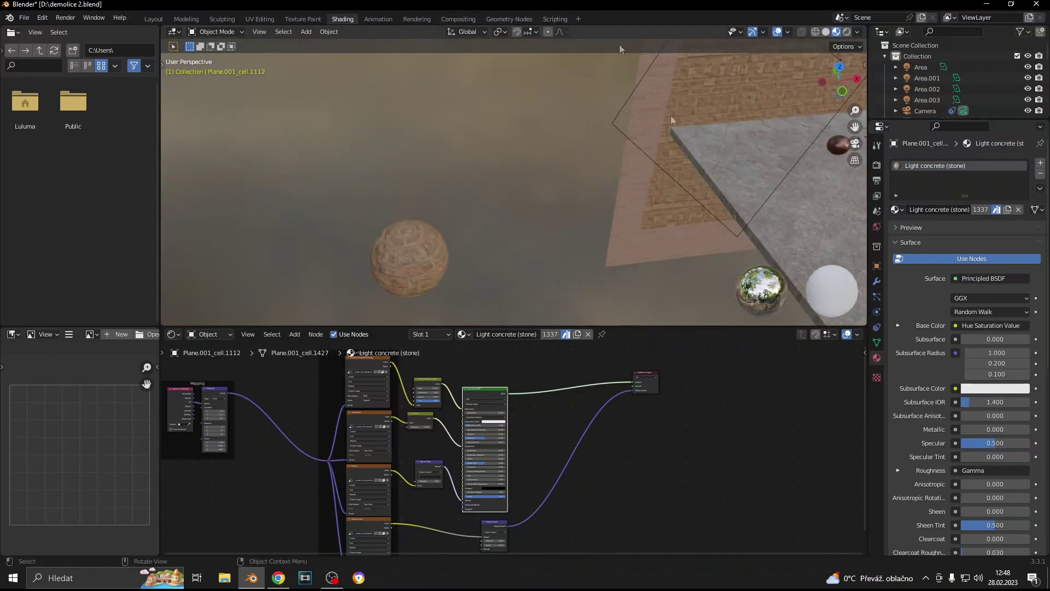
pyautogui.click(778, 249)
pyautogui.click(826, 248)
pyautogui.click(817, 250)
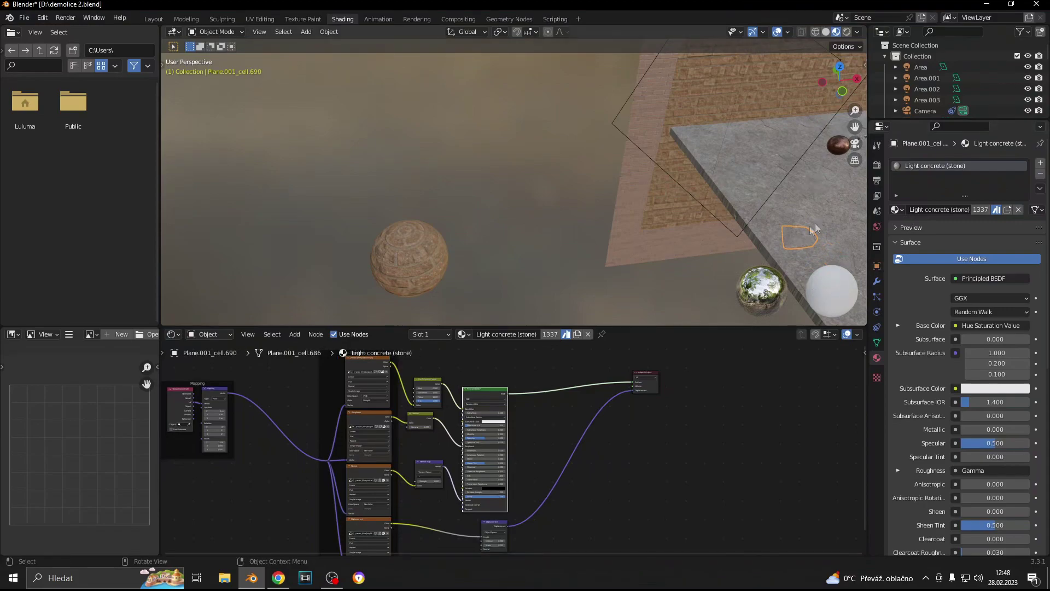
pyautogui.click(154, 18)
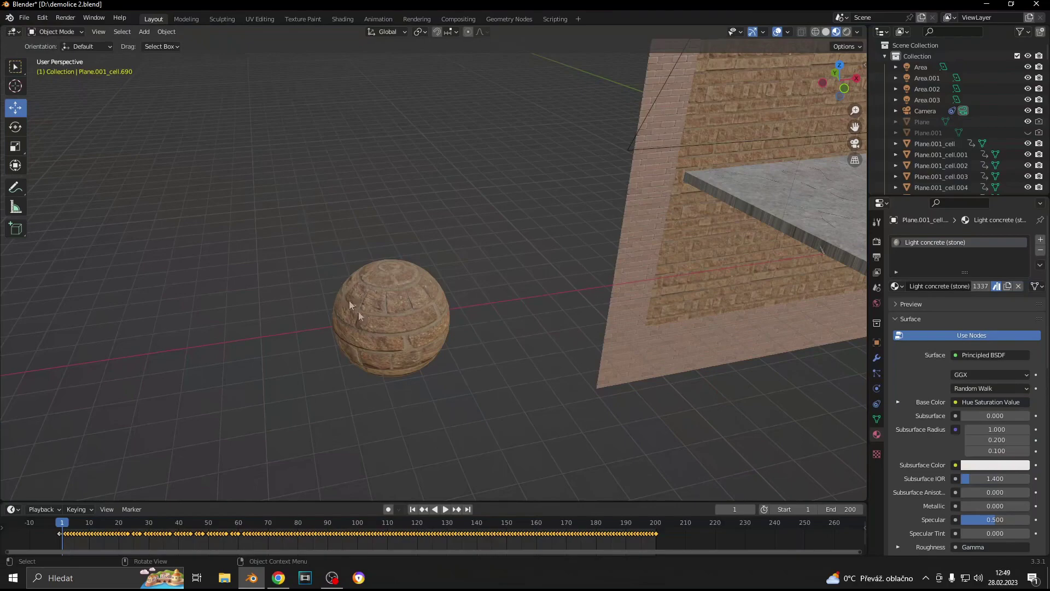
# Add a UV sphere beside the brick sphere, shift it along X and scale it smaller
pyautogui.click(389, 317)
pyautogui.hotkey('shift', 'a')
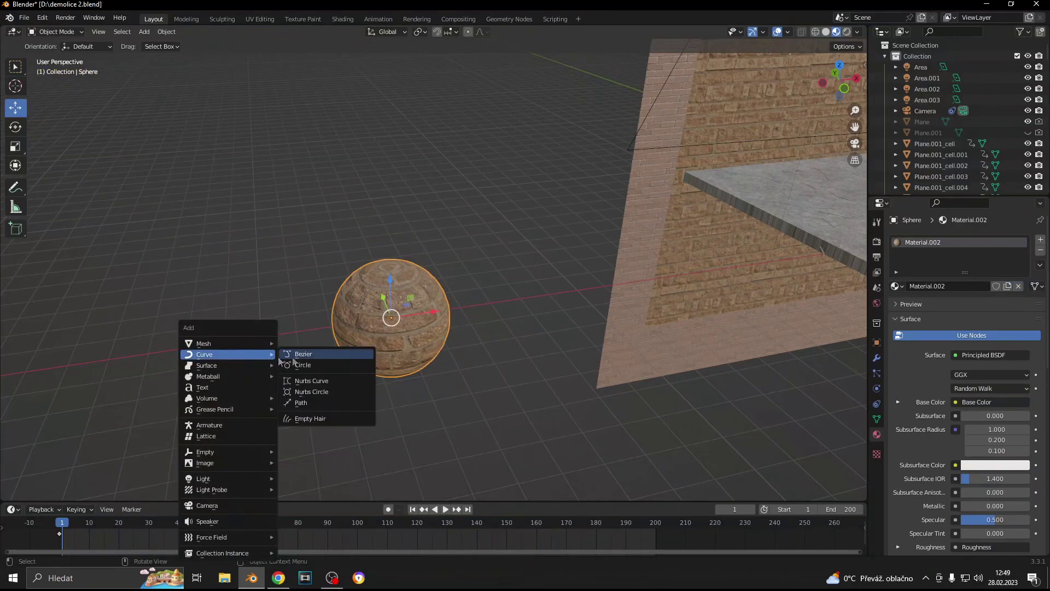
pyautogui.click(312, 376)
pyautogui.moveTo(315, 378); pyautogui.dragTo(721, 273, button='middle')
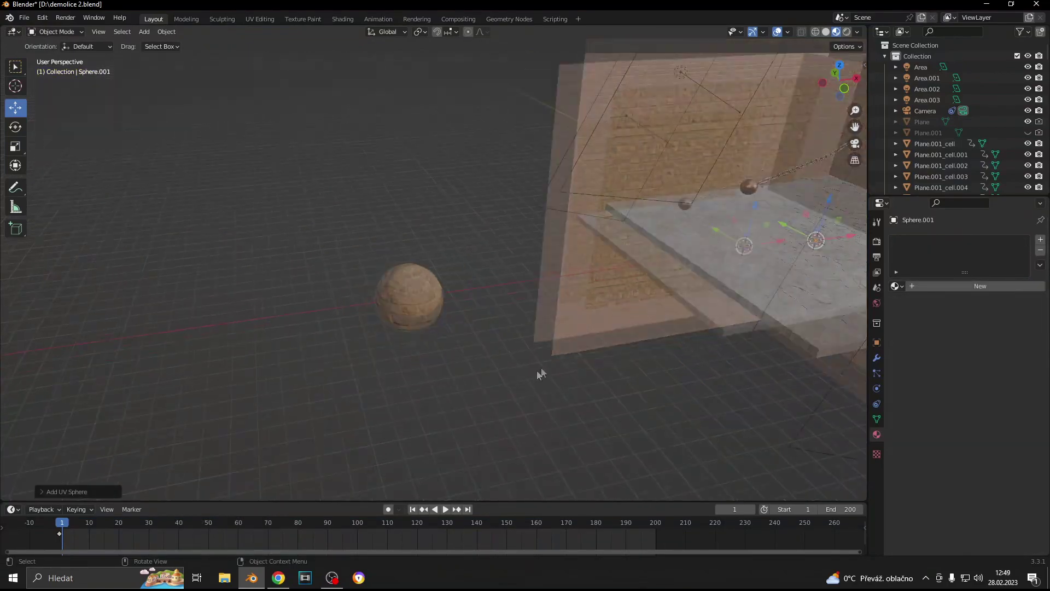
pyautogui.moveTo(725, 244); pyautogui.dragTo(381, 298)
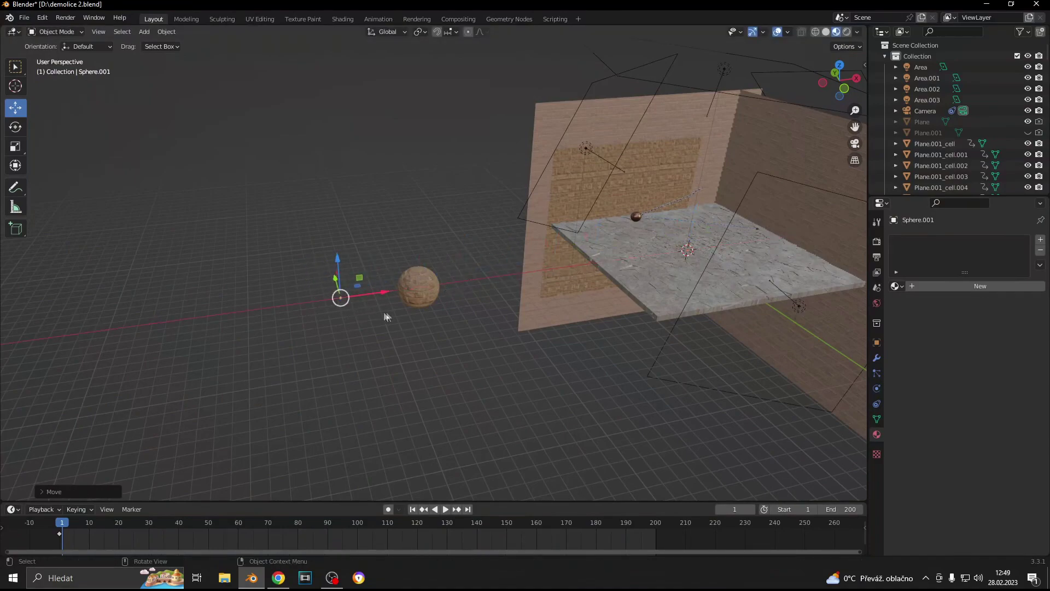
pyautogui.press('s')
pyautogui.click(187, 209)
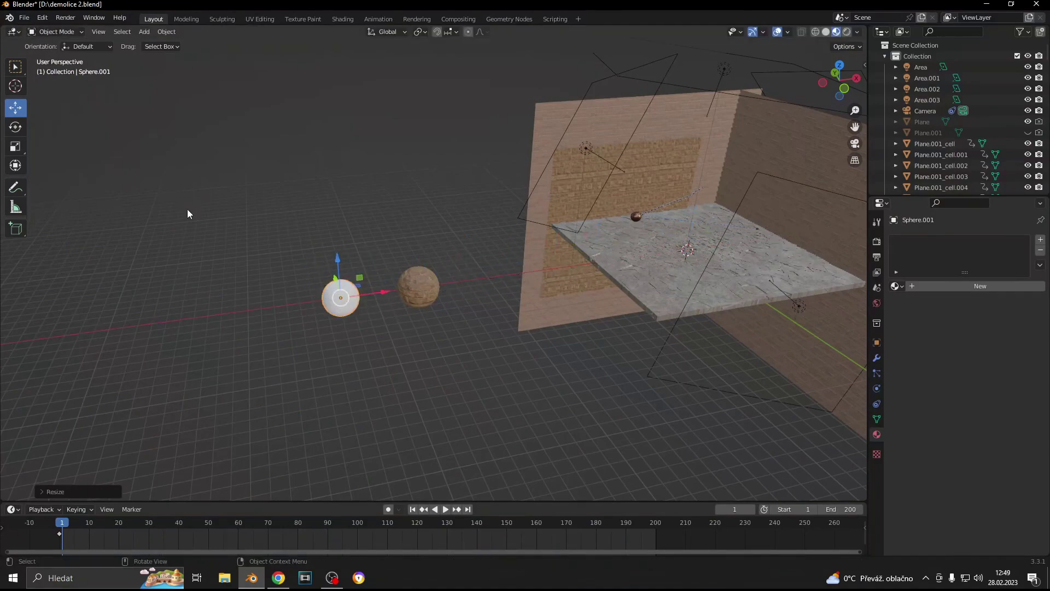
# Link the brick sphere's material to the new white sphere
pyautogui.scroll(3, 255, 241)
pyautogui.scroll(3, 382, 263)
pyautogui.click(526, 291)
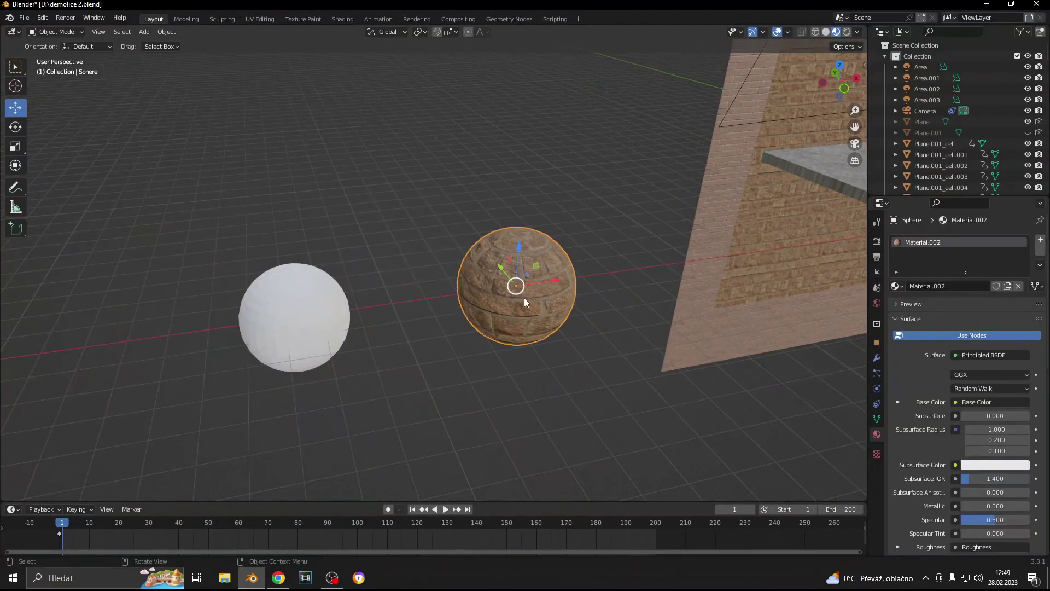
pyautogui.keyDown('shift'); pyautogui.click(332, 312); pyautogui.keyUp('shift')
pyautogui.keyDown('shift'); pyautogui.click(510, 296); pyautogui.keyUp('shift')
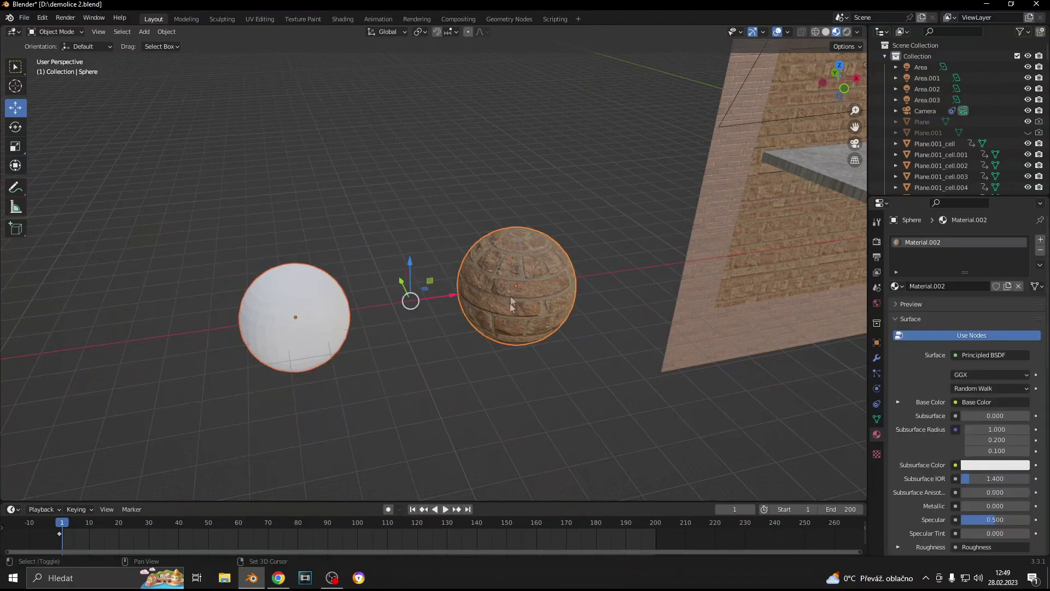
pyautogui.scroll(2, 491, 255)
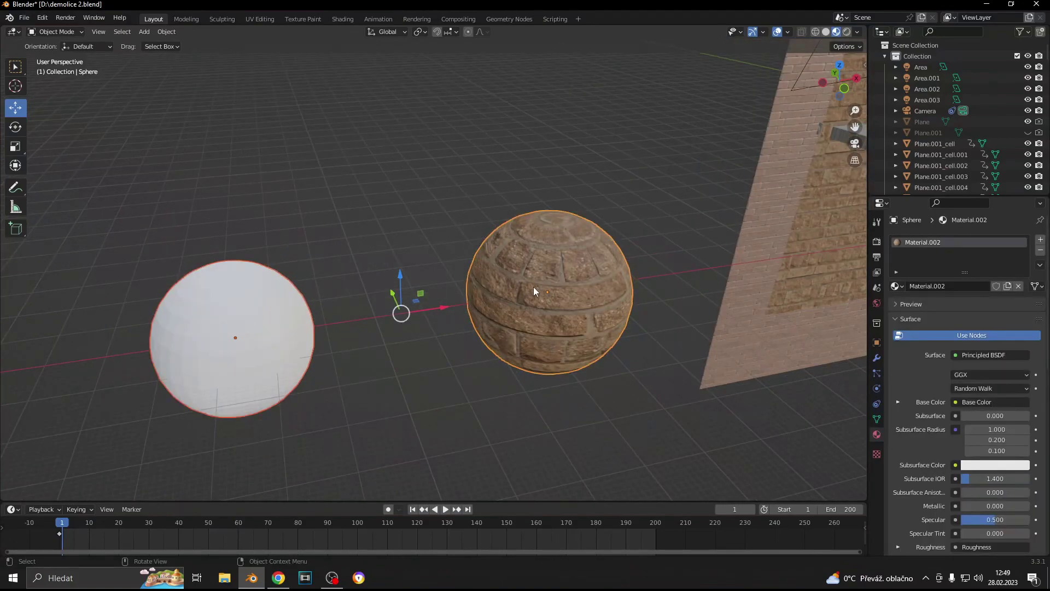
pyautogui.hotkey('ctrl', 'l')
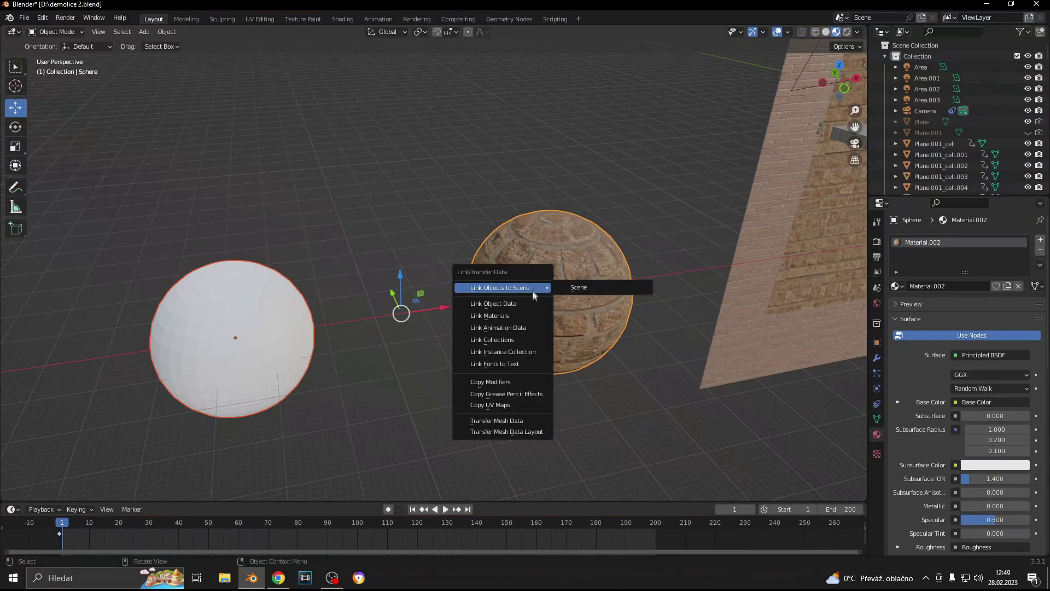
pyautogui.click(509, 315)
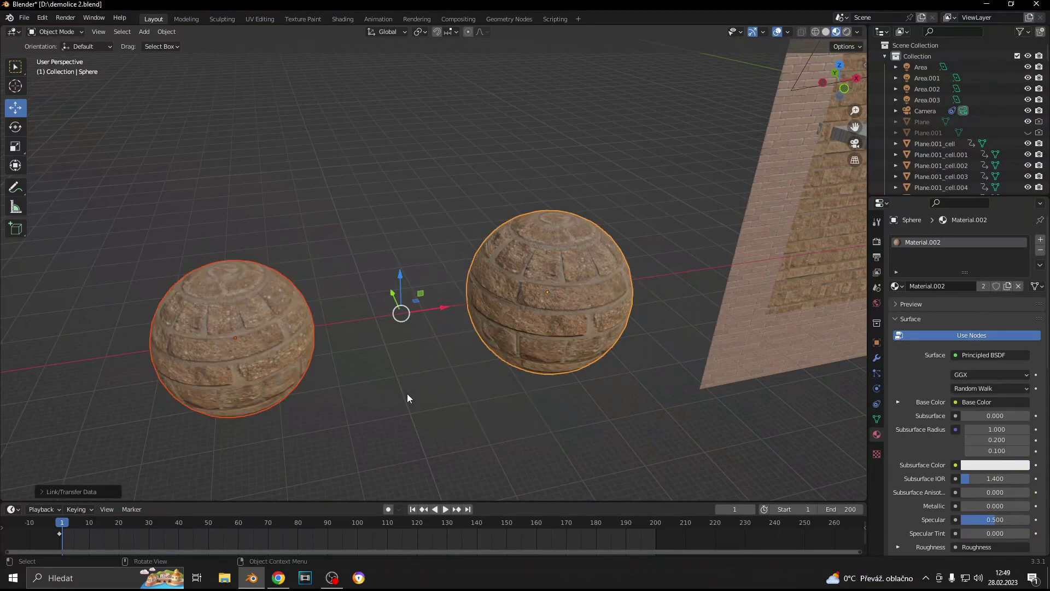
# Deselect everything, orbit slightly and select the left sphere
pyautogui.click(407, 394)
pyautogui.moveTo(362, 391); pyautogui.dragTo(375, 386, button='middle')
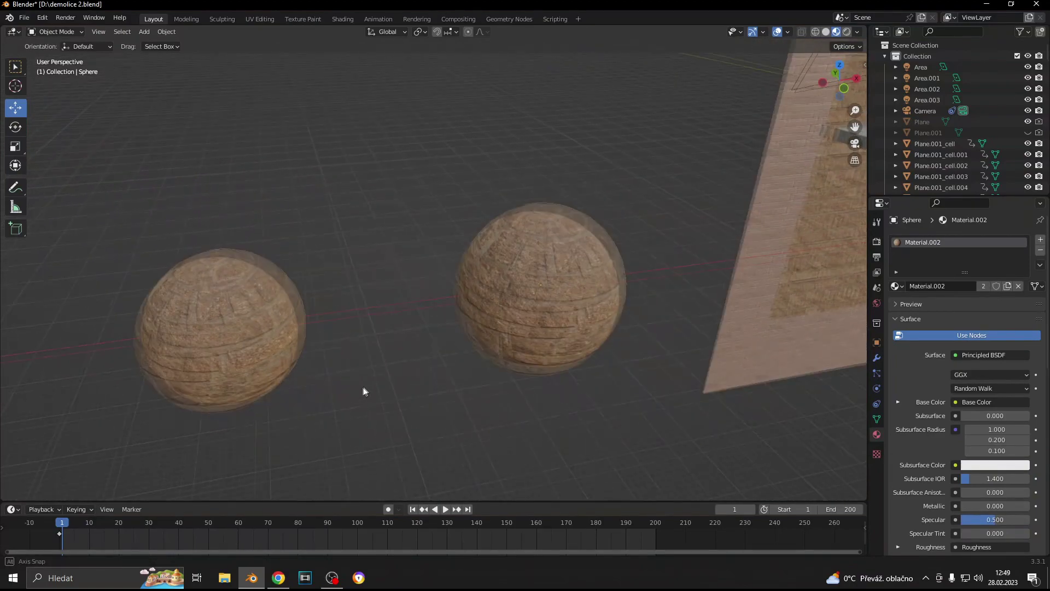
pyautogui.click(244, 351)
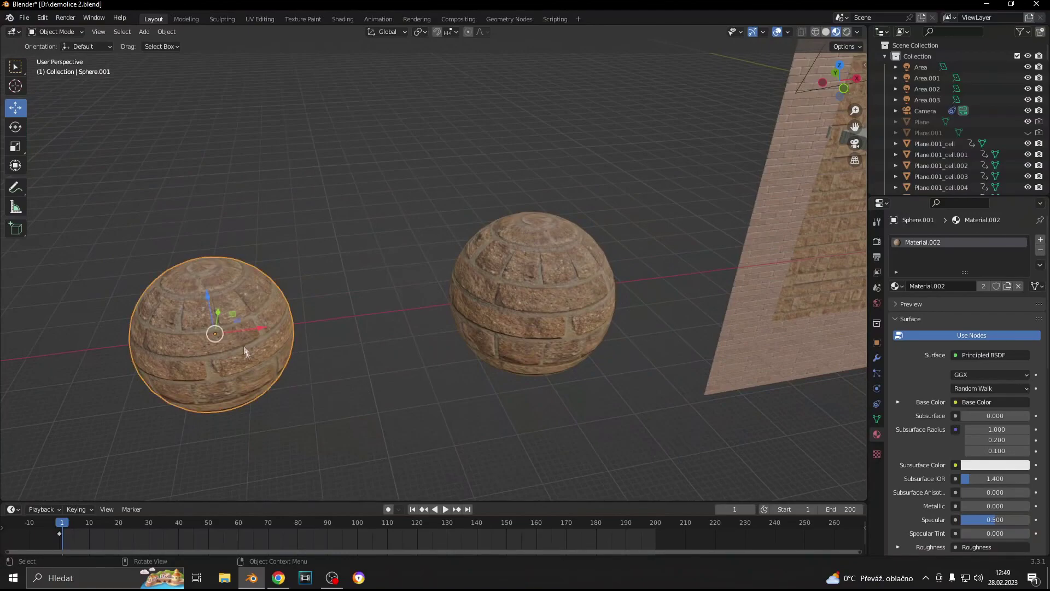
# Inspect the brick material's nodes and the wall and chain in the Shading workspace
pyautogui.click(343, 19)
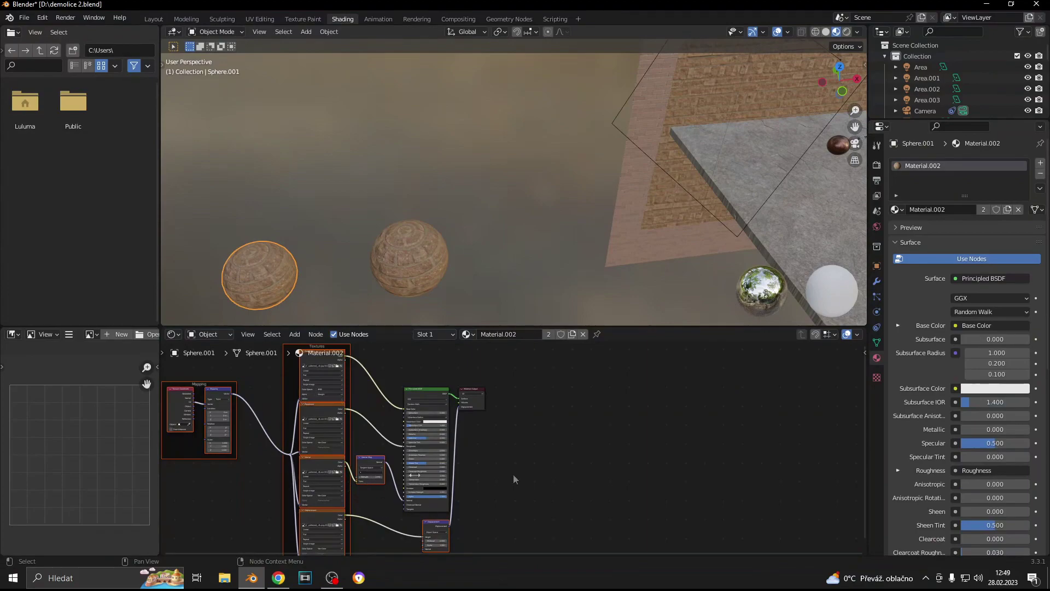
pyautogui.moveTo(513, 479); pyautogui.dragTo(609, 484, button='middle')
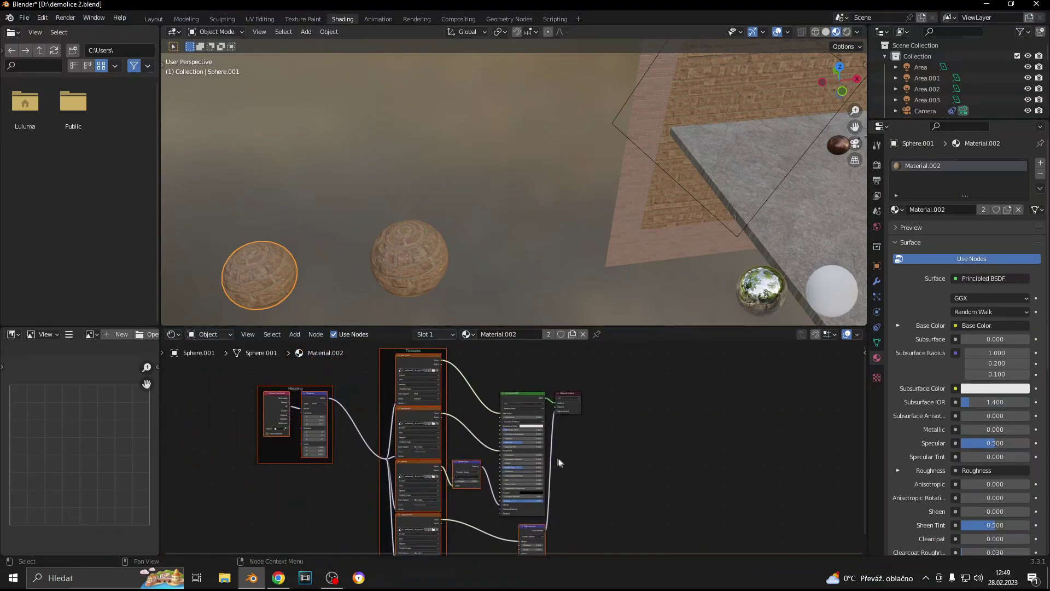
pyautogui.moveTo(651, 262)
pyautogui.mouseDown(button='middle')
pyautogui.moveTo(523, 266)
pyautogui.moveTo(612, 258)
pyautogui.mouseUp(button='middle')
# Back in Layout, view the room in Rendered shading and show the Render Properties (Eevee, 64/16 samples)
pyautogui.click(153, 18)
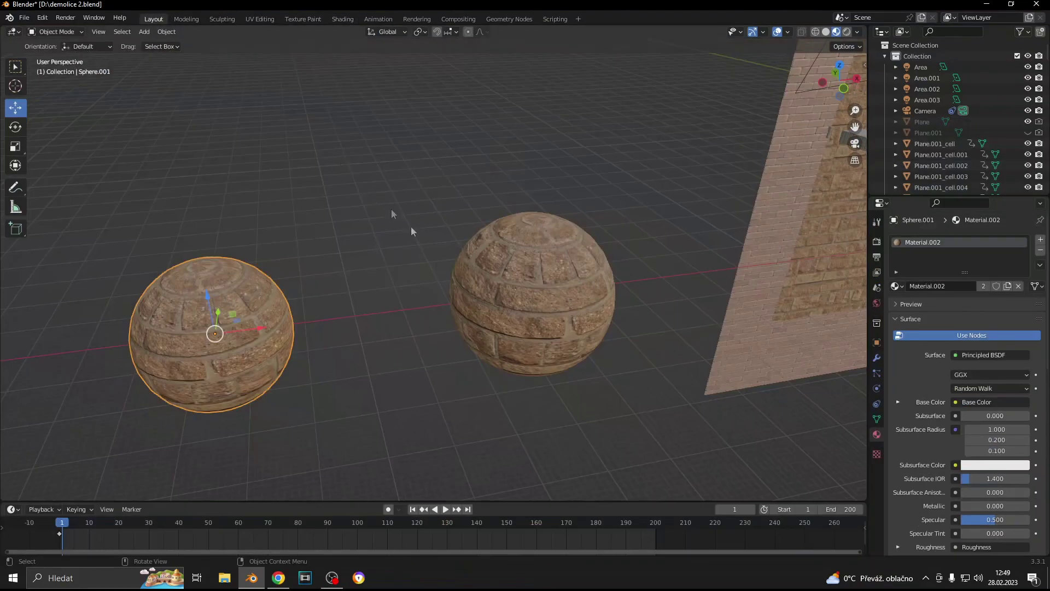
pyautogui.scroll(-5, 432, 235)
pyautogui.moveTo(640, 267); pyautogui.dragTo(406, 297, button='middle')
pyautogui.scroll(3, 406, 297)
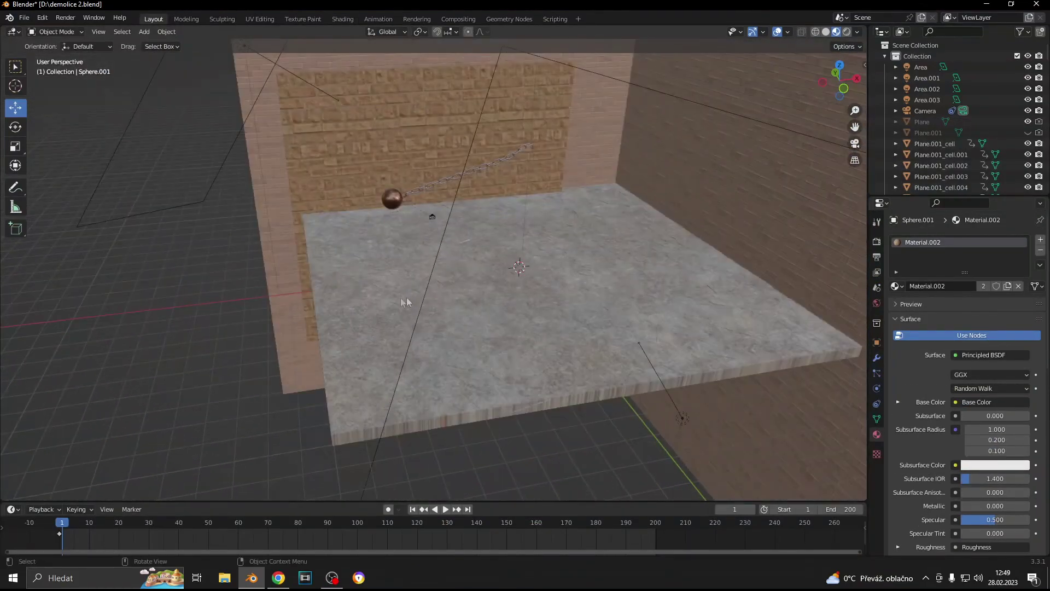
pyautogui.click(847, 32)
pyautogui.moveTo(629, 273); pyautogui.dragTo(542, 281, button='middle')
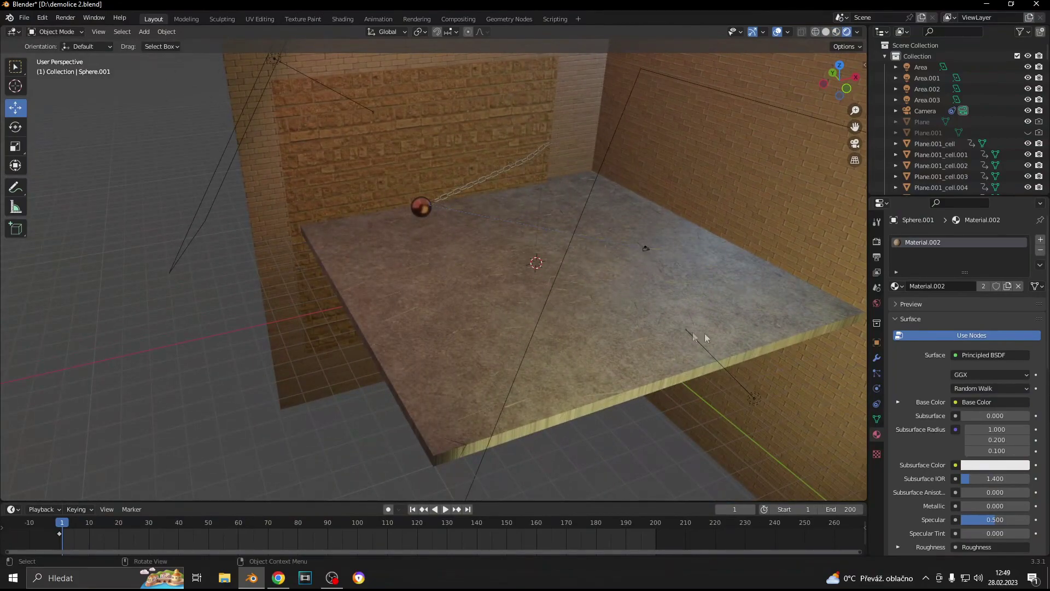
pyautogui.click(877, 241)
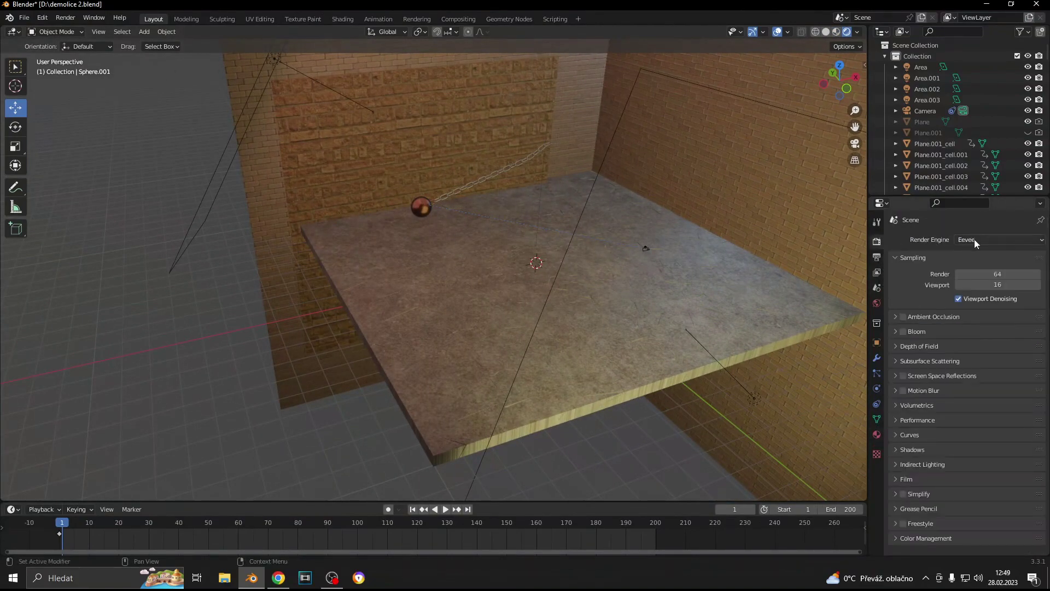
# Move the front wall Plane.004 out of view along X and set the render engine to Cycles
pyautogui.moveTo(590, 222)
pyautogui.mouseDown(button='middle')
pyautogui.moveTo(536, 253)
pyautogui.moveTo(532, 279)
pyautogui.moveTo(451, 205)
pyautogui.mouseUp(button='middle')
pyautogui.click(414, 167)
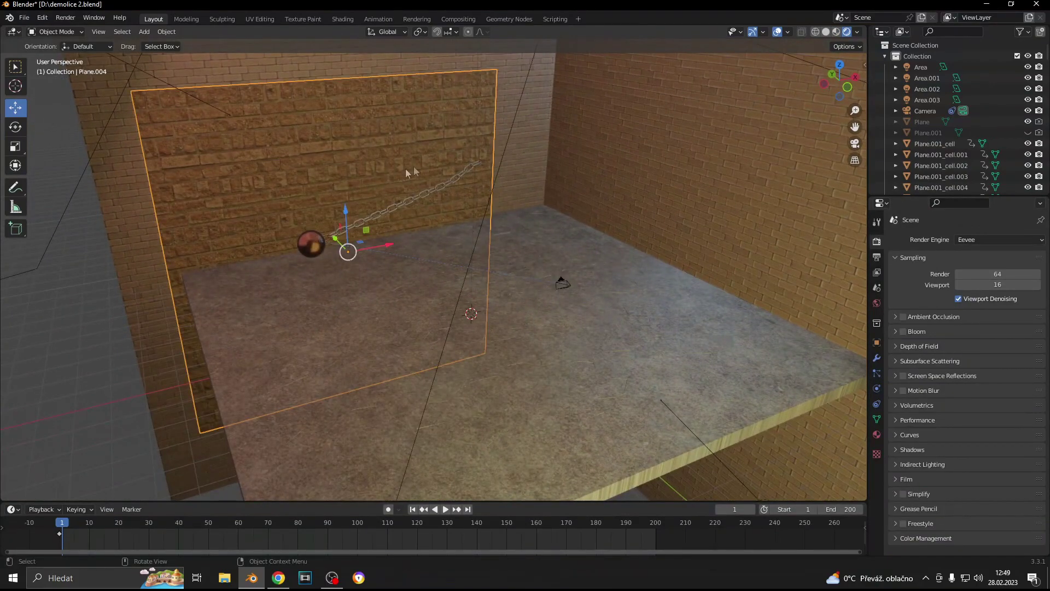
pyautogui.moveTo(391, 242); pyautogui.dragTo(82, 298)
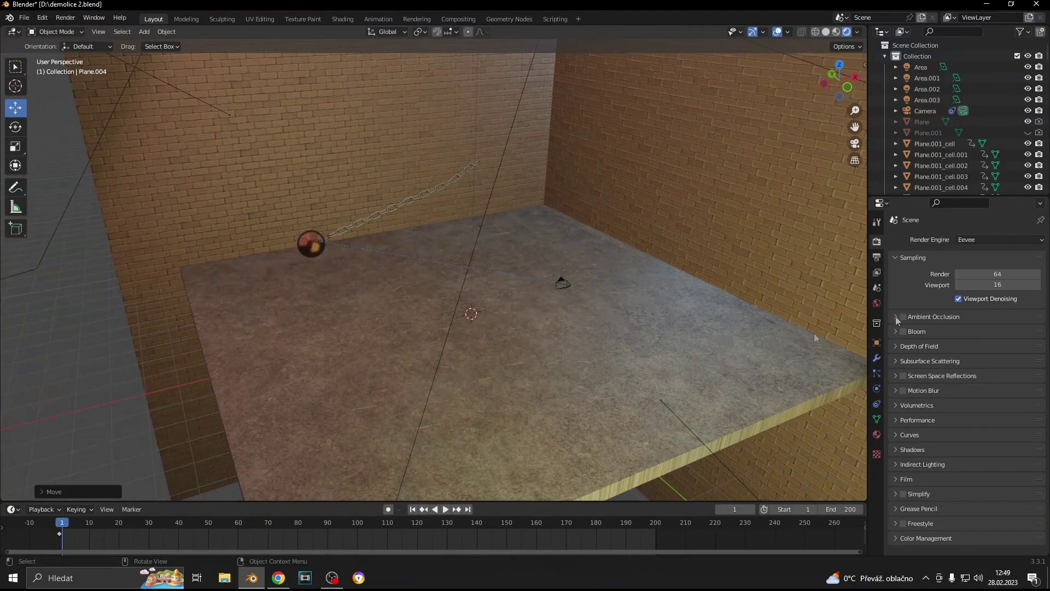
pyautogui.click(1005, 240)
pyautogui.click(986, 276)
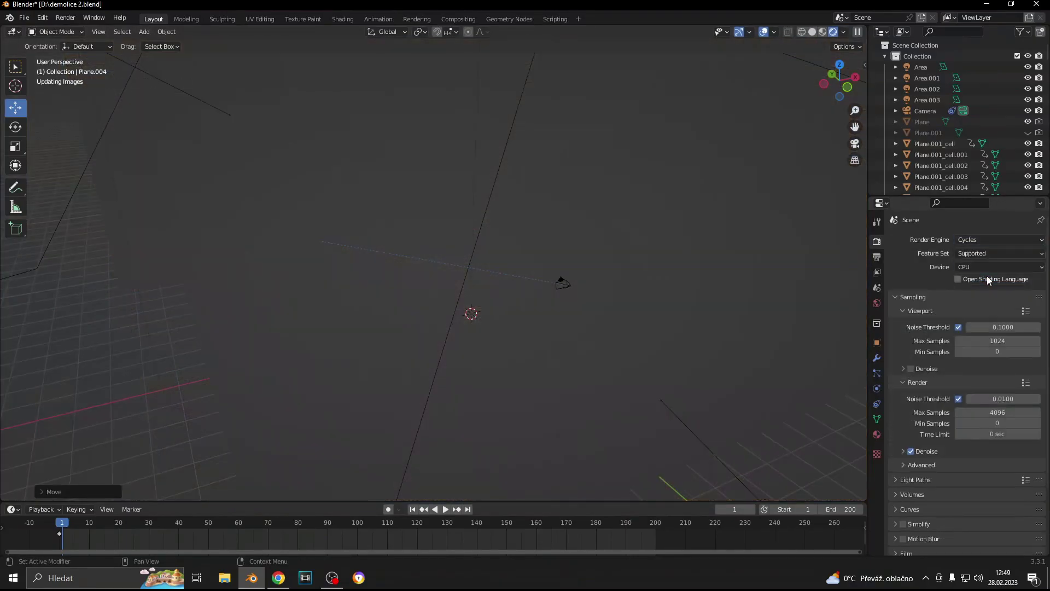